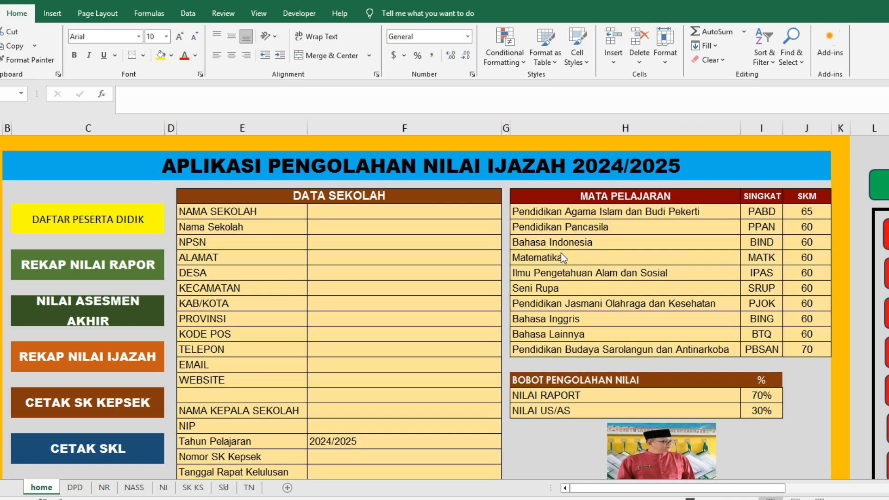
Review the DATA SEKOLAH fields on the home sheet, from NAMA SEKOLAH down to Nomor SKL.
left_click(417, 212)
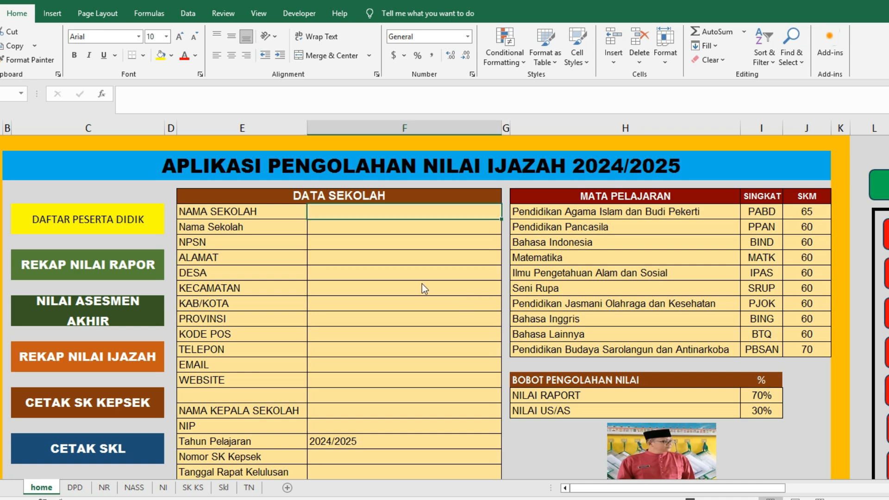
scroll(421, 285, "down", 2)
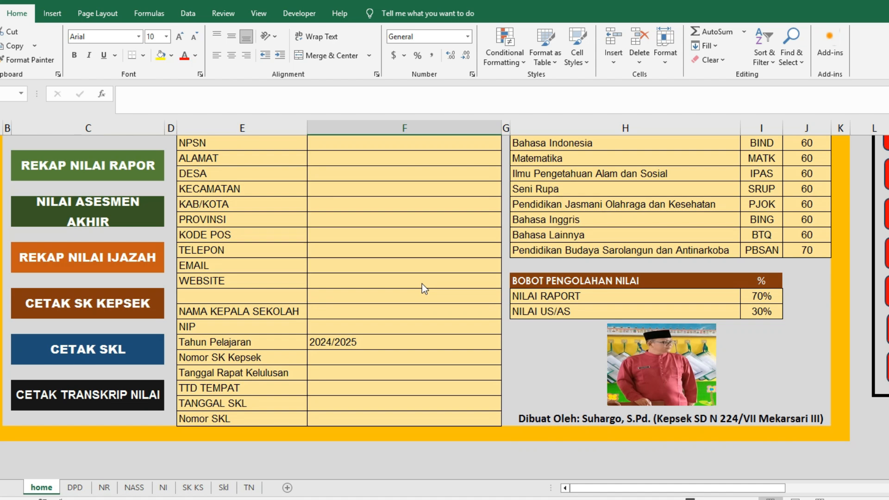
scroll(421, 285, "up", 2)
left_click(395, 287)
left_click(352, 214)
left_click(351, 230)
left_click(346, 257)
left_click(349, 319)
left_click(363, 364)
left_click(369, 381)
left_click(369, 273)
left_click(368, 212)
left_click(365, 257)
Go through the home sheet's navigation cells in column C, from DAFTAR PESERTA DIDIK down to CETAK SKL.
left_click(310, 348)
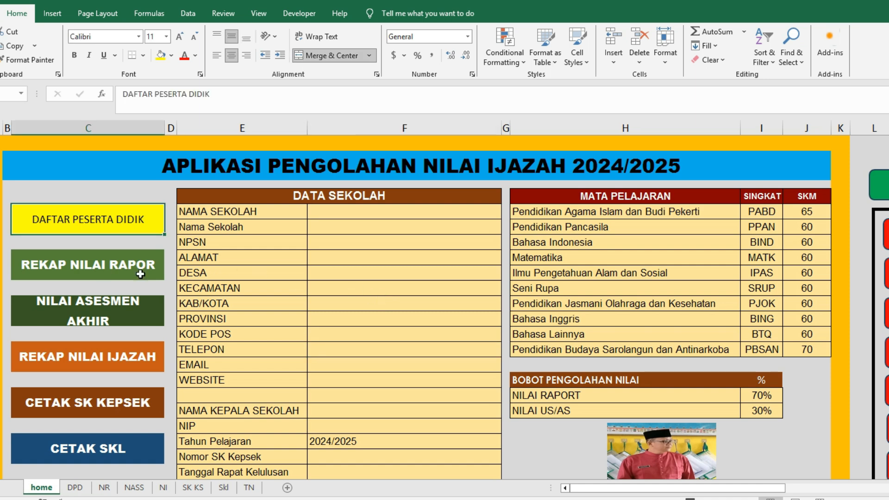
left_click(128, 270)
left_click(135, 313)
left_click(129, 362)
left_click(123, 402)
left_click(116, 447)
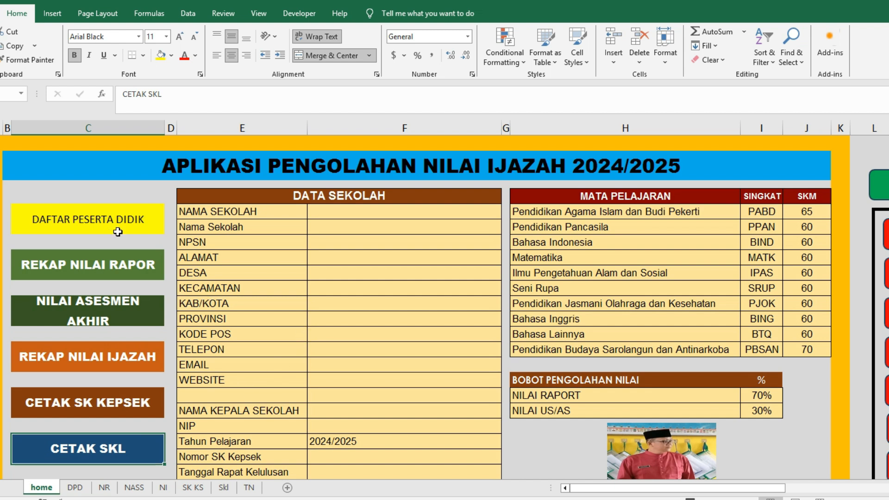
Hyperlink the REKAP NILAI RAPOR cell to cell A1 of the NR sheet and test the link before returning to home.
left_click(87, 275)
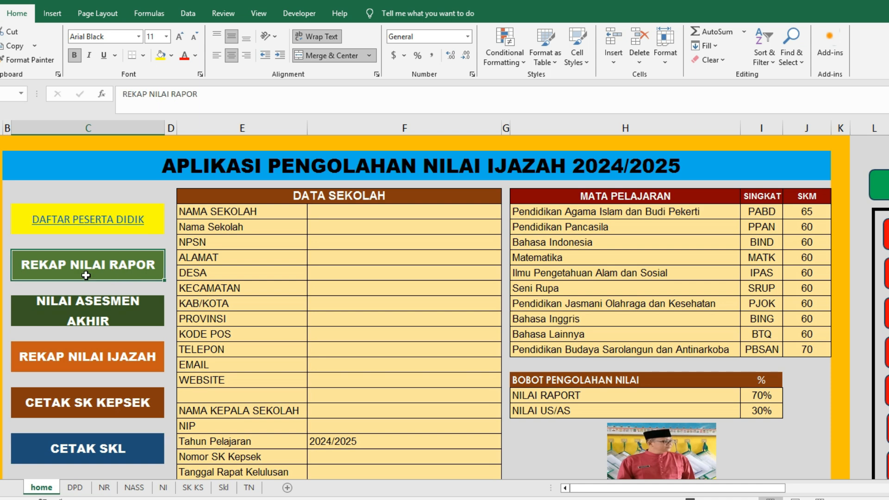
right_click(116, 269)
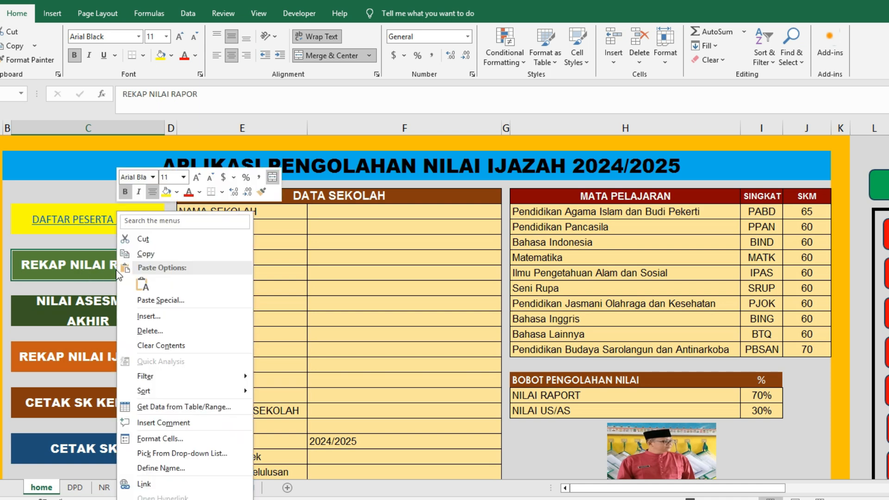
left_click(144, 484)
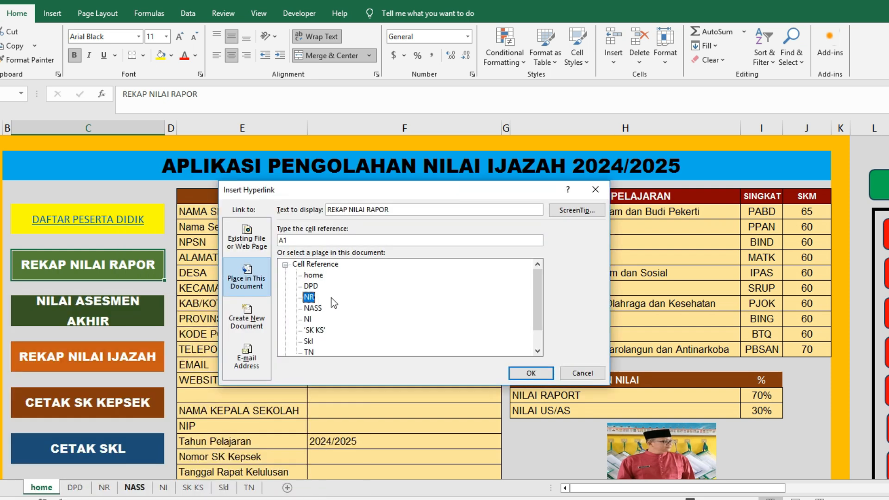
left_click(531, 373)
left_click(114, 267)
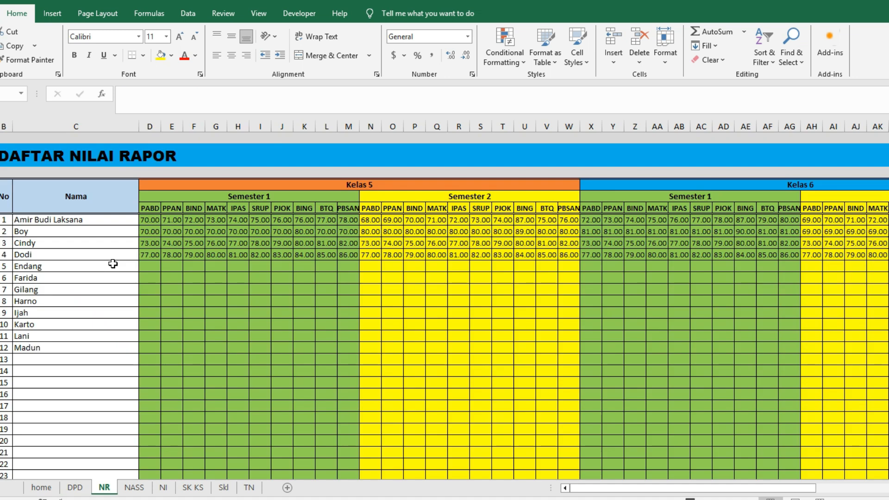
left_click(111, 160)
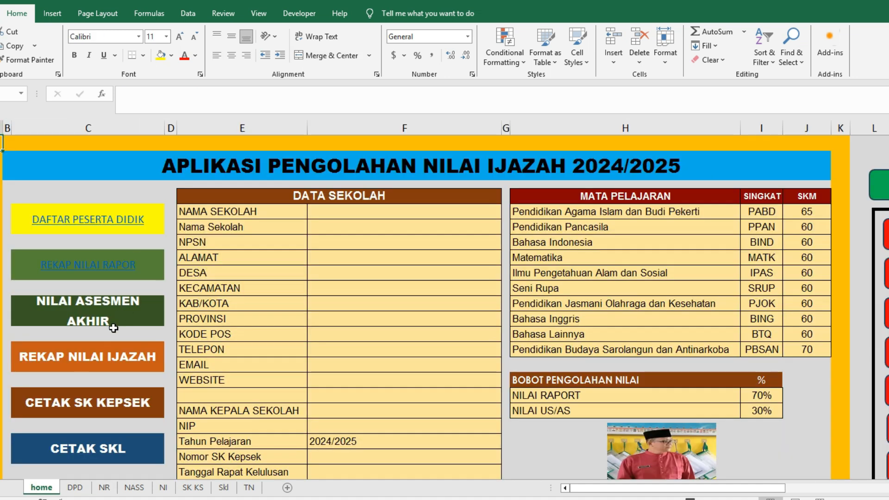
Turn the NILAI ASESMEN AKHIR cell on the home sheet into a hyperlink.
left_click(113, 327)
left_click(109, 357)
left_click(113, 324)
left_click_drag(592, 488, 664, 490)
scroll(550, 380, "down", 4)
scroll(612, 395, "up", 4)
left_click_drag(701, 490, 583, 491)
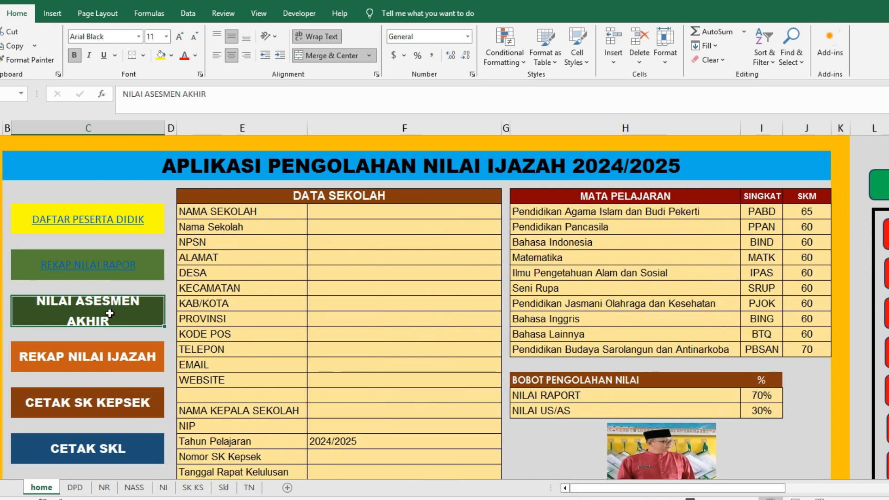
left_click_drag(740, 490, 713, 490)
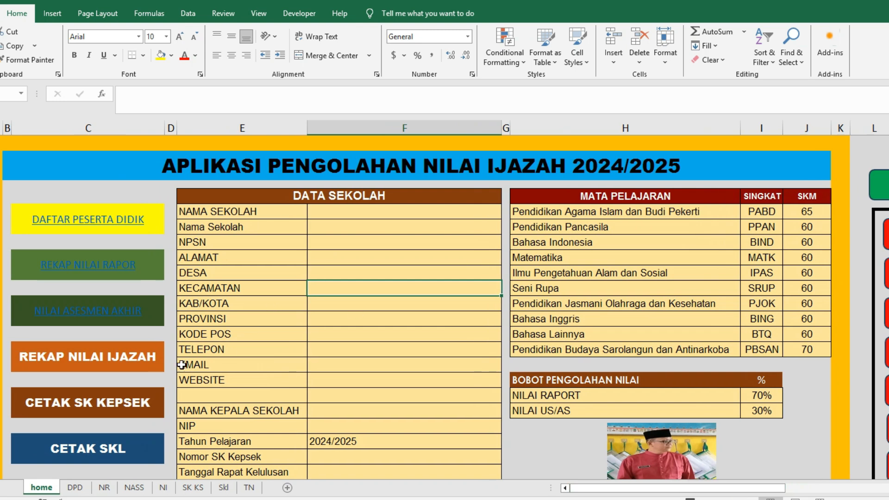
Look over the REKAP NILAI IJAZAH, CETAK SK KEPSEK and CETAK SKL cells that have no link.
left_click(125, 360)
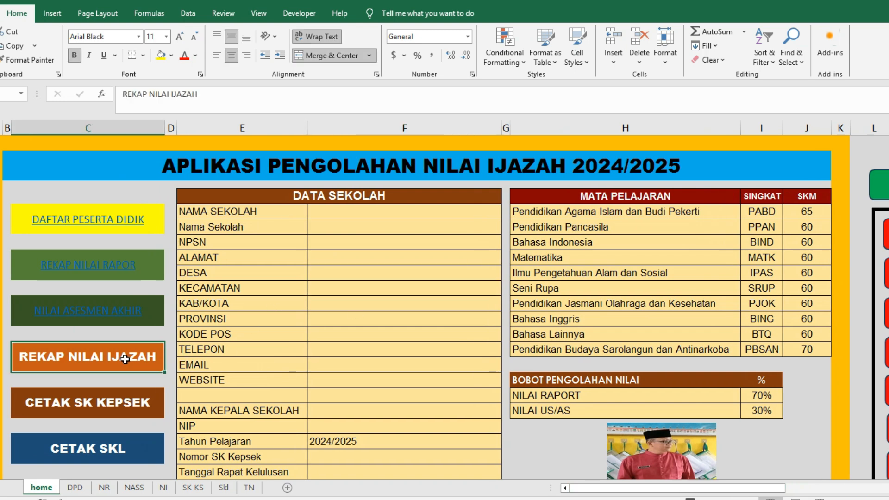
left_click(121, 406)
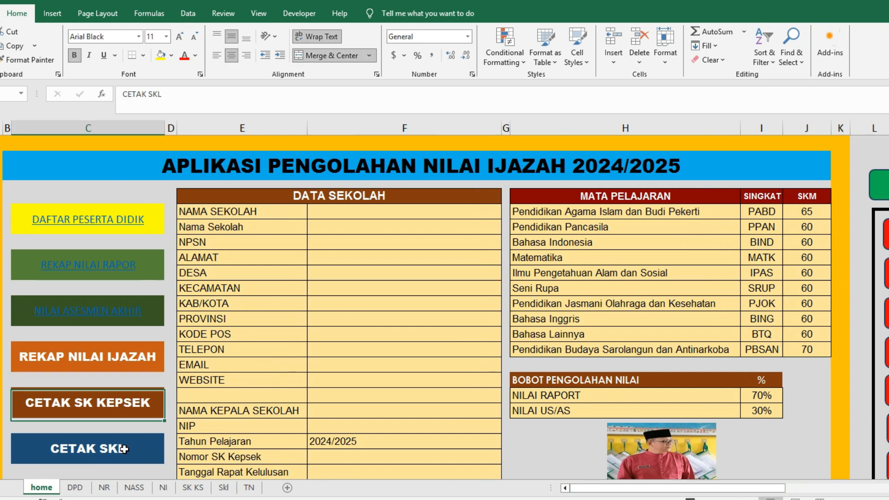
left_click(134, 366)
left_click(131, 406)
left_click(132, 449)
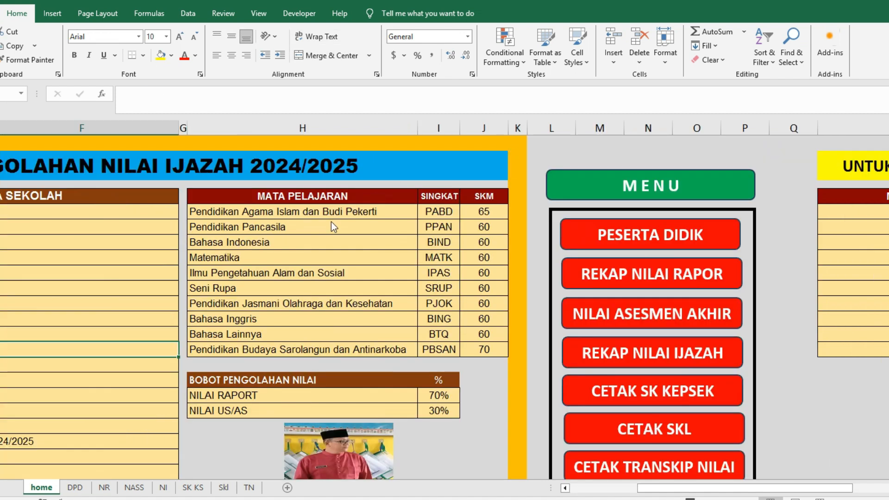
Examine the subject names in the MATA PELAJARAN table on the home sheet.
left_click(333, 212)
left_click(331, 246)
left_click(330, 275)
left_click(326, 303)
left_click(323, 323)
left_click(321, 346)
left_click(328, 330)
left_click(331, 305)
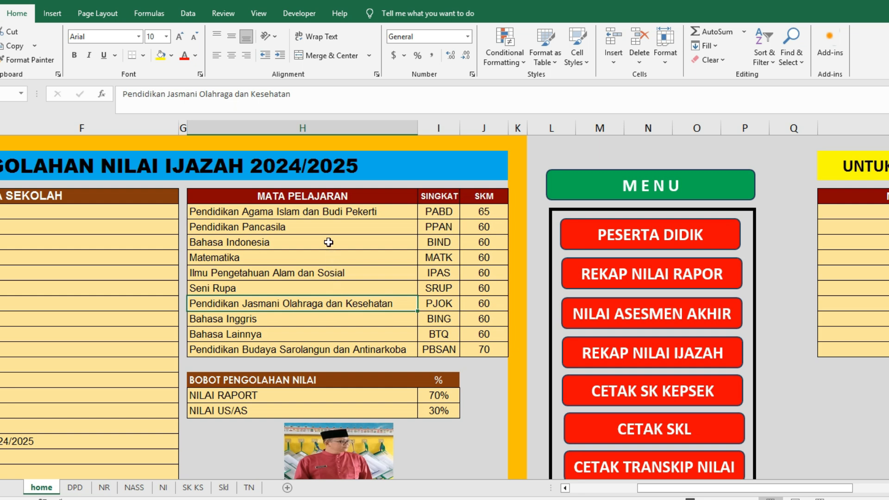
left_click(326, 260)
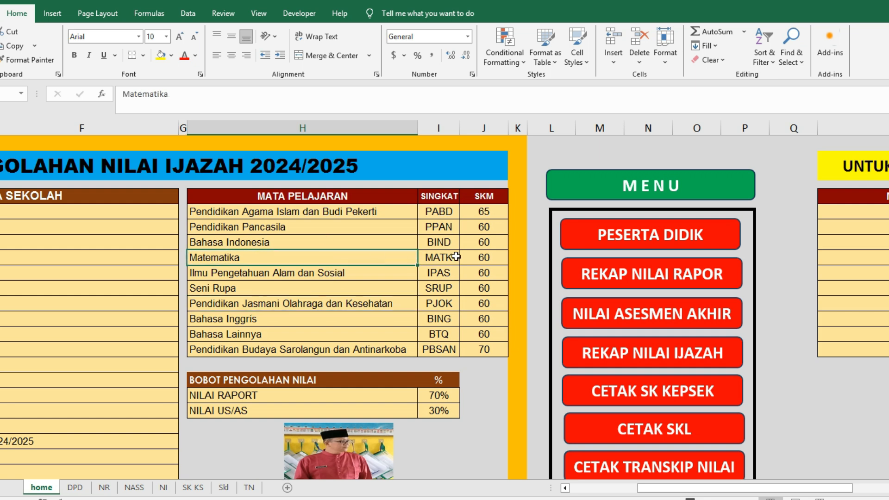
Examine the subjects' SKM values and the NILAI RAPORT and NILAI US/AS weights under BOBOT PENGOLAHAN NILAI.
left_click(488, 214)
left_click(484, 227)
left_click(483, 244)
left_click(484, 304)
left_click(483, 320)
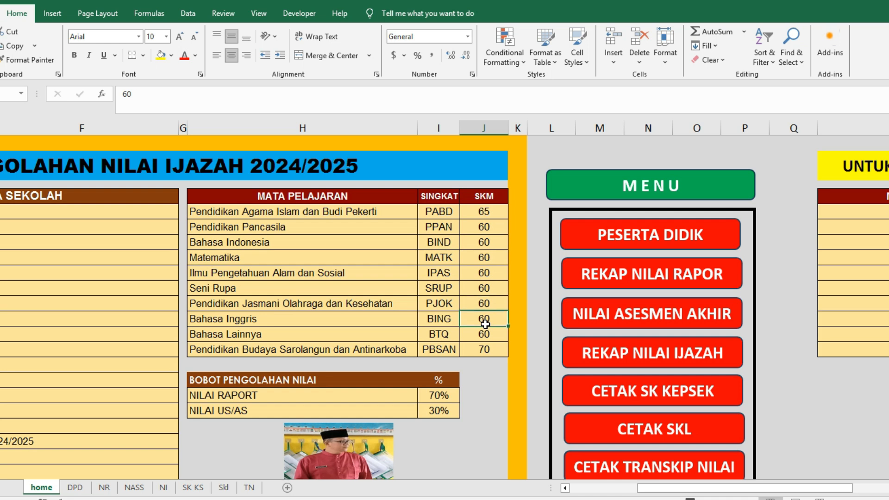
left_click(324, 395)
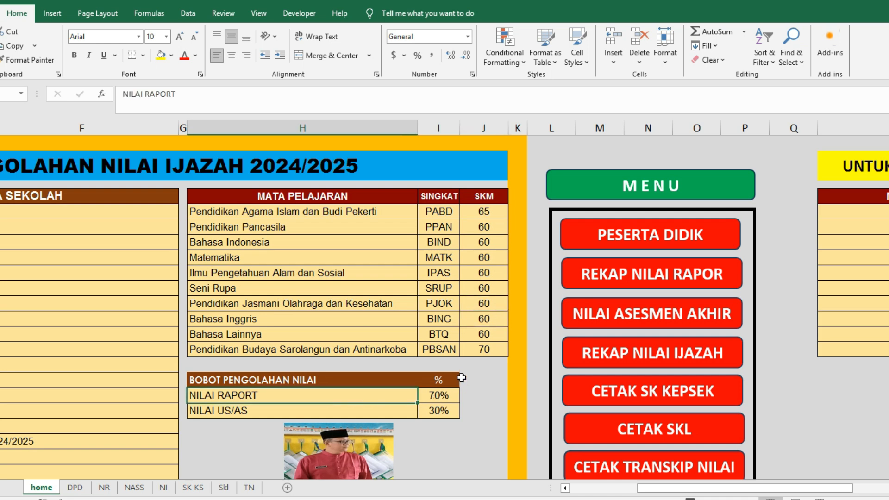
left_click(438, 394)
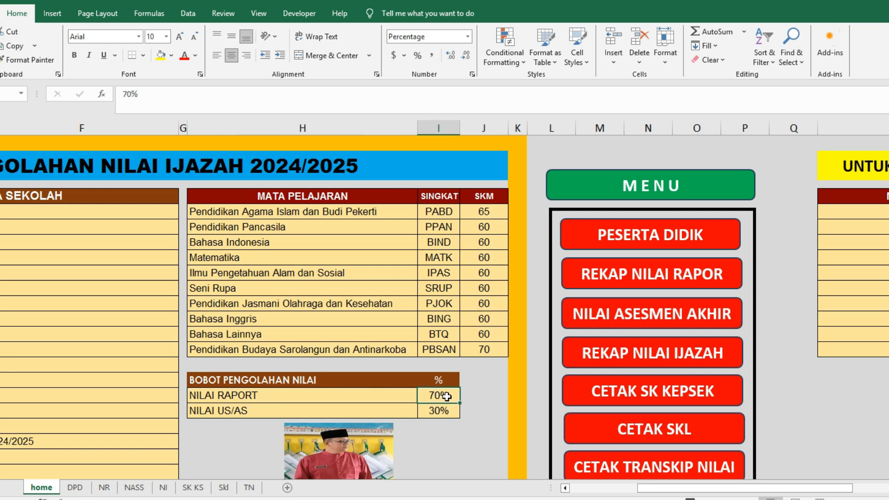
left_click(246, 409)
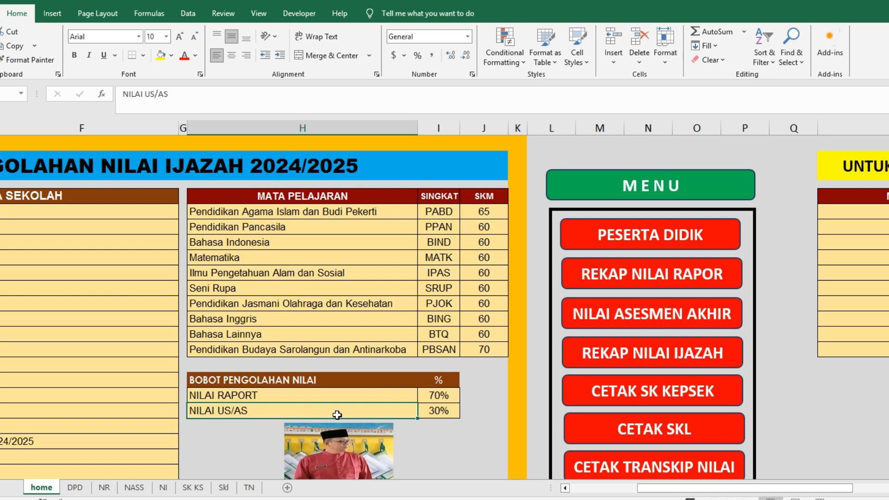
left_click(441, 411)
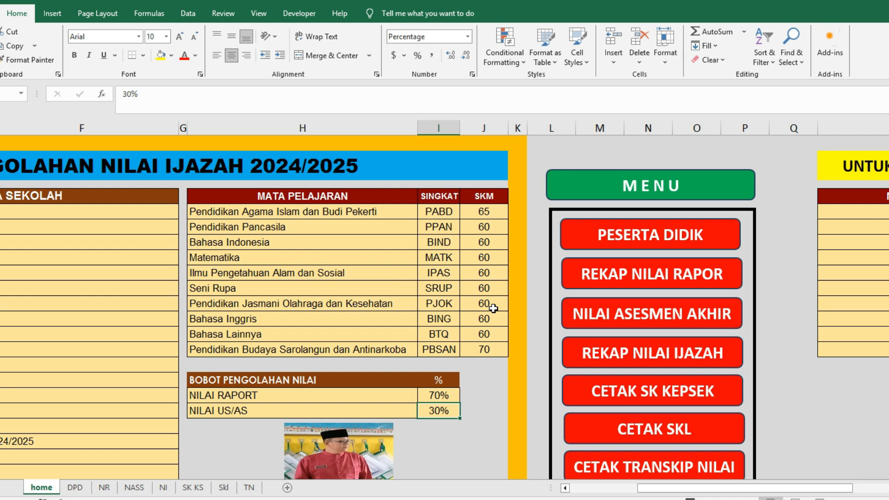
Open the PESERTA DIDIK page from the menu and review the class 6 student list.
left_click(636, 240)
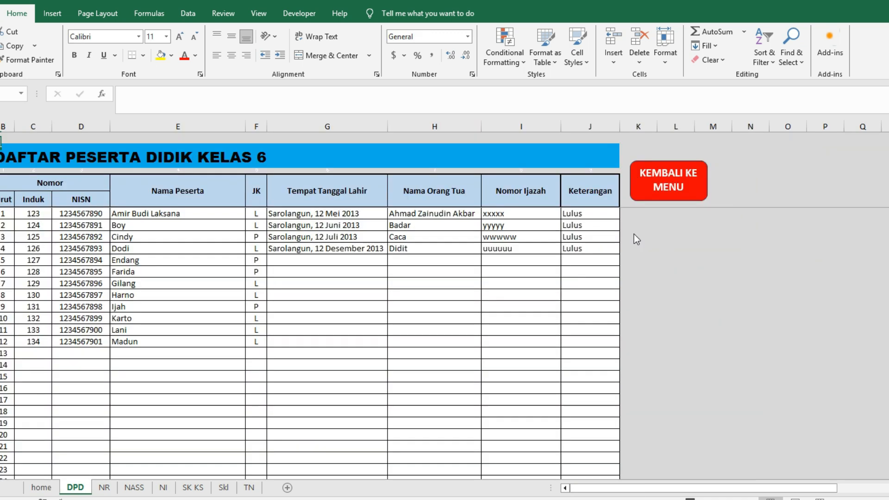
left_click(296, 296)
left_click_drag(90, 216, 189, 414)
left_click(253, 307)
left_click(239, 308)
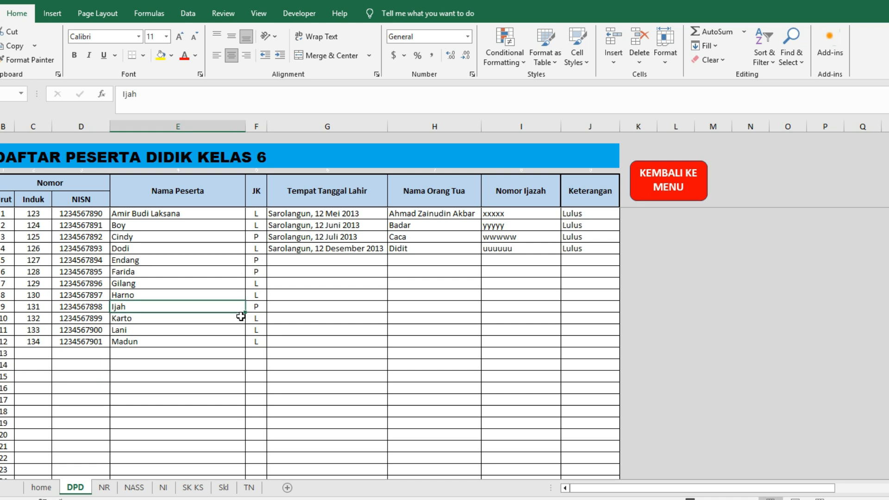
Clear the Keterangan entries for students 1 to 9 in the student list.
left_click(597, 271)
left_click_drag(599, 216, 596, 306)
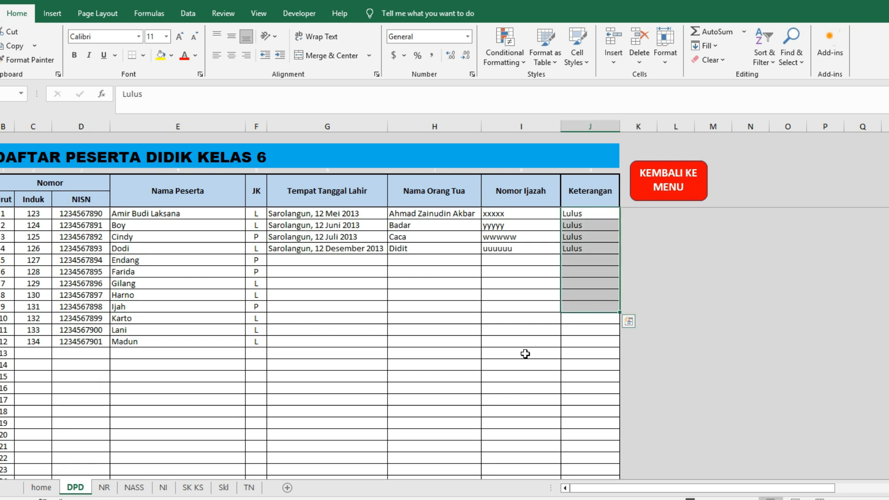
key("Delete")
left_click(521, 295)
left_click_drag(578, 211, 574, 319)
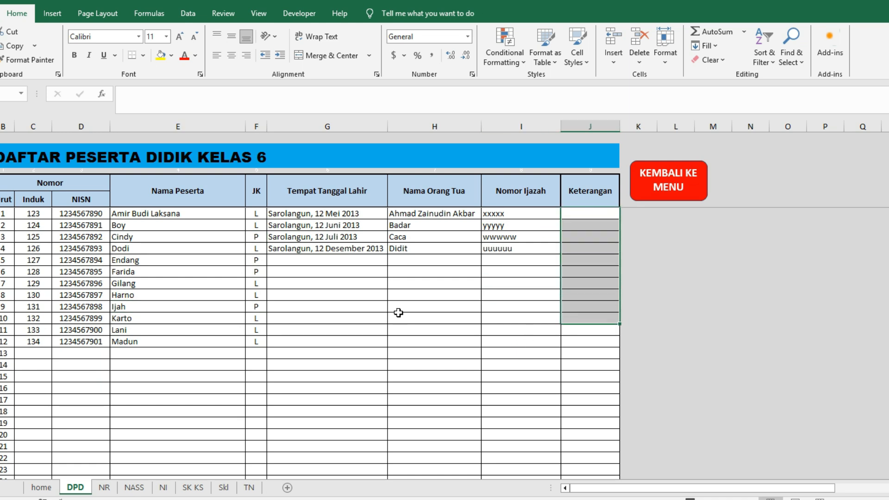
left_click(497, 275)
Return to the menu, open REKAP NILAI RAPOR and review the first student's Kelas 5 Semester 1 grades.
left_click(683, 193)
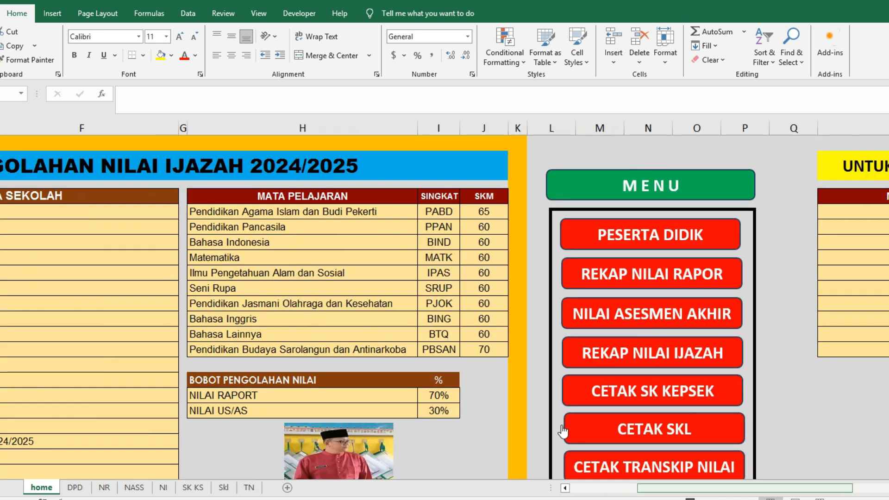
left_click_drag(722, 488, 790, 488)
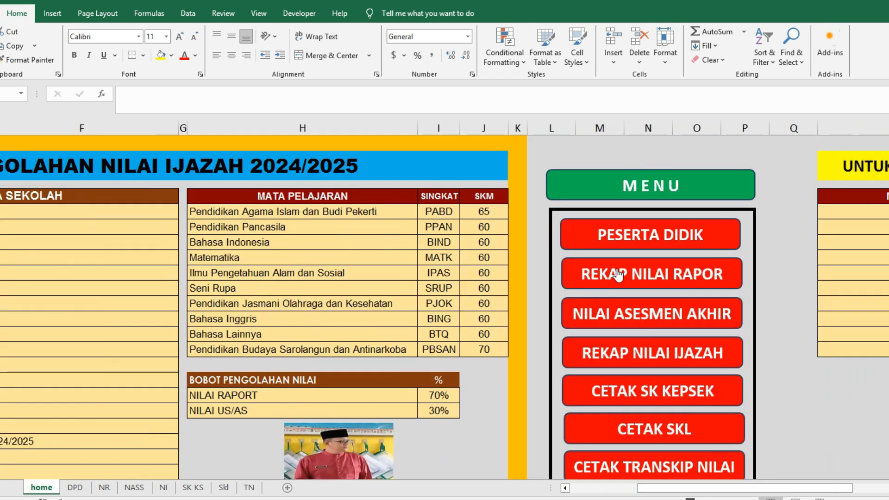
left_click(617, 270)
left_click(176, 242)
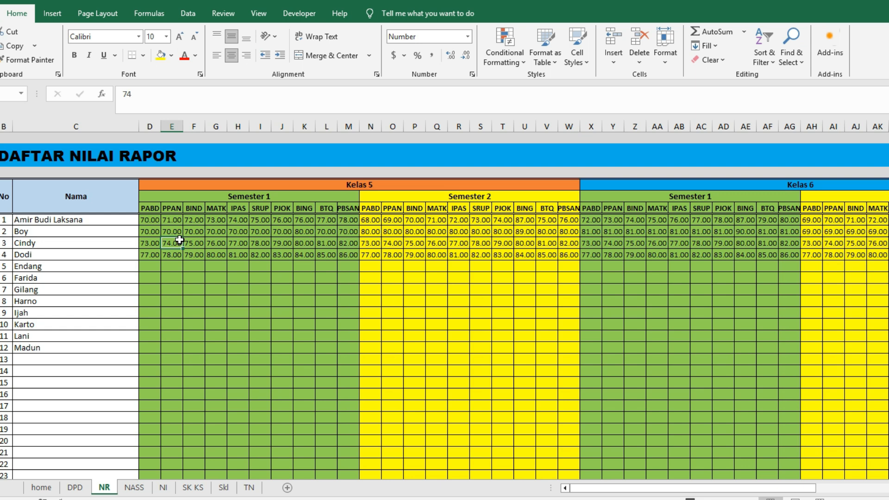
left_click(149, 219)
left_click(193, 220)
left_click(237, 220)
left_click(280, 220)
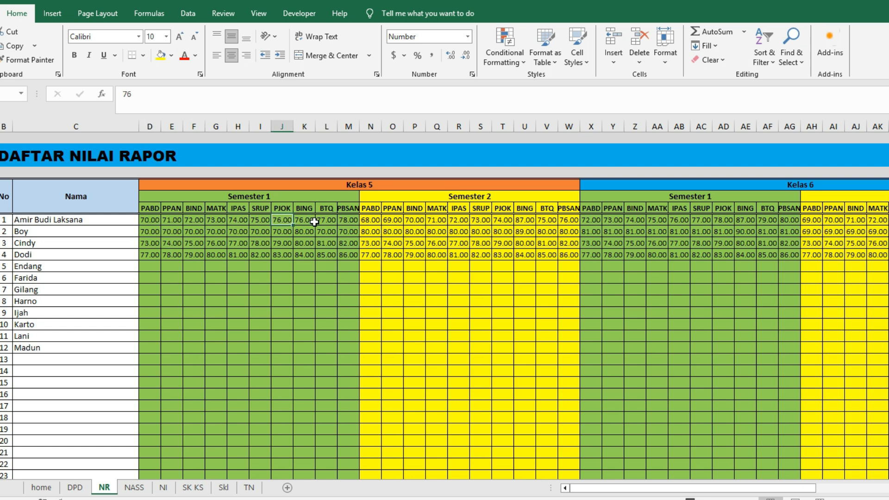
Check the Semester 1 and Semester 2 sections for Kelas 5 and Kelas 6 in the report grade table.
left_click(266, 196)
left_click(492, 197)
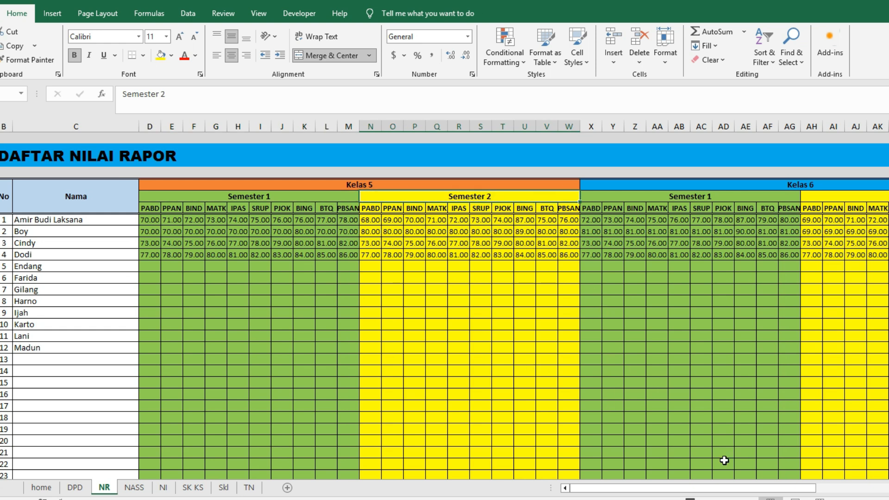
left_click_drag(738, 488, 778, 489)
left_click(520, 197)
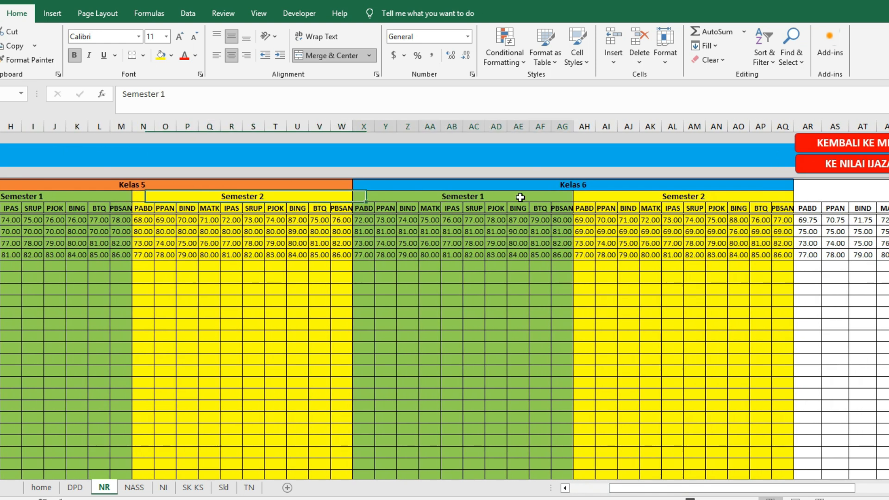
left_click(700, 197)
left_click(634, 185)
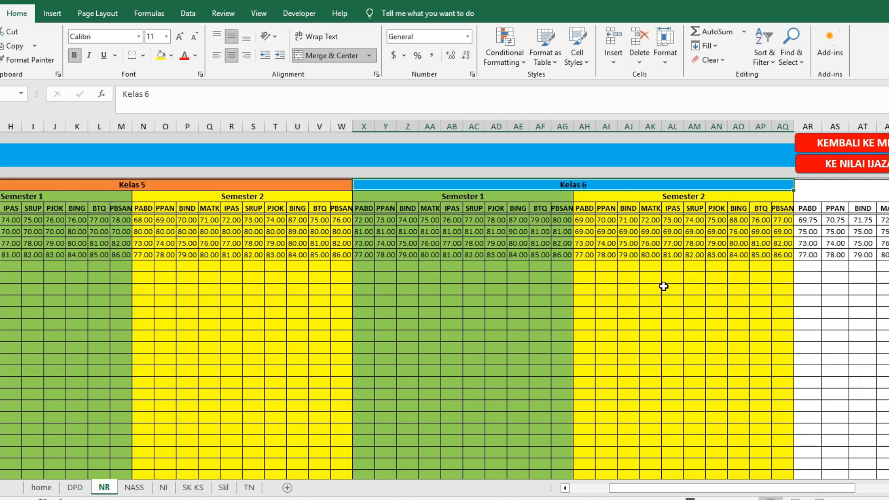
Inspect the Nilai Rata-rata Rapor columns and the formula behind the first student's PABD average.
key("Right")
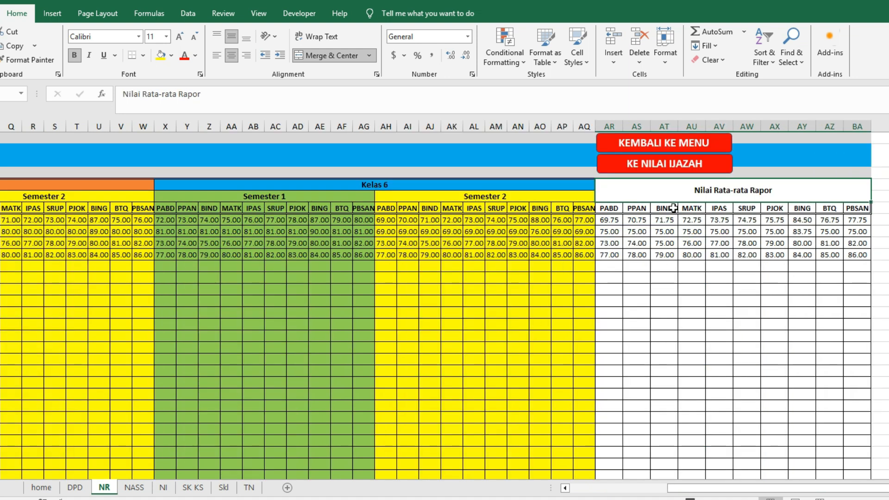
left_click(668, 256)
left_click(612, 220)
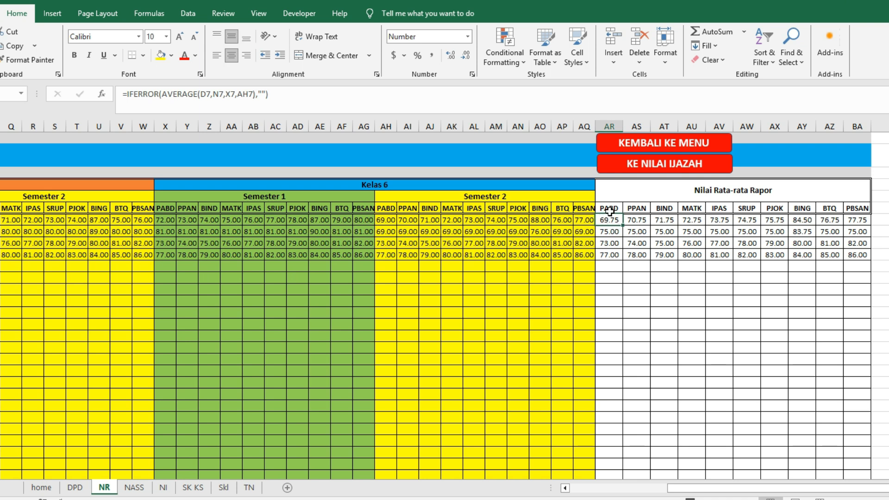
left_click(657, 141)
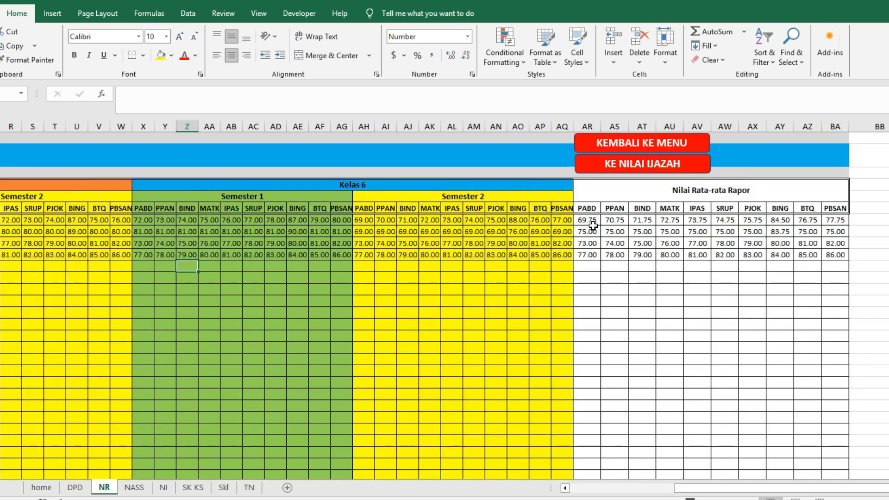
Check the PABD subject headings of both semesters in Kelas 5 and Kelas 6 of the report grade table.
left_click(592, 222)
left_click_drag(753, 491, 678, 492)
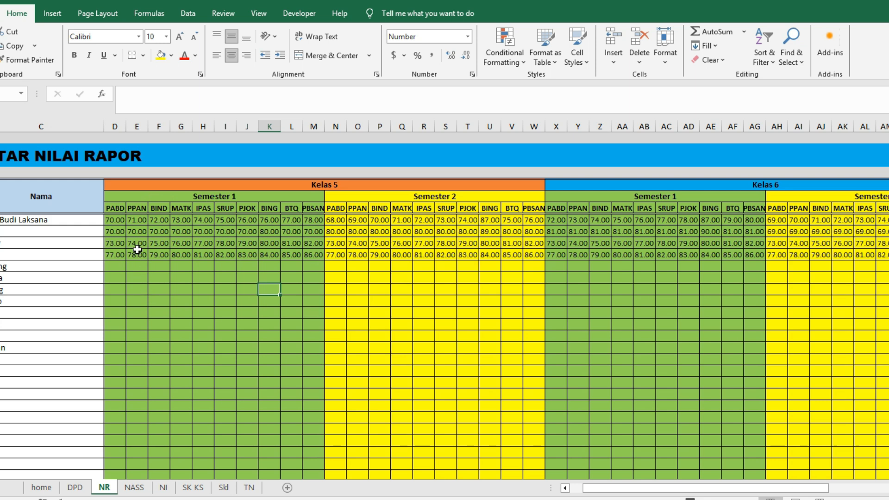
left_click(116, 207)
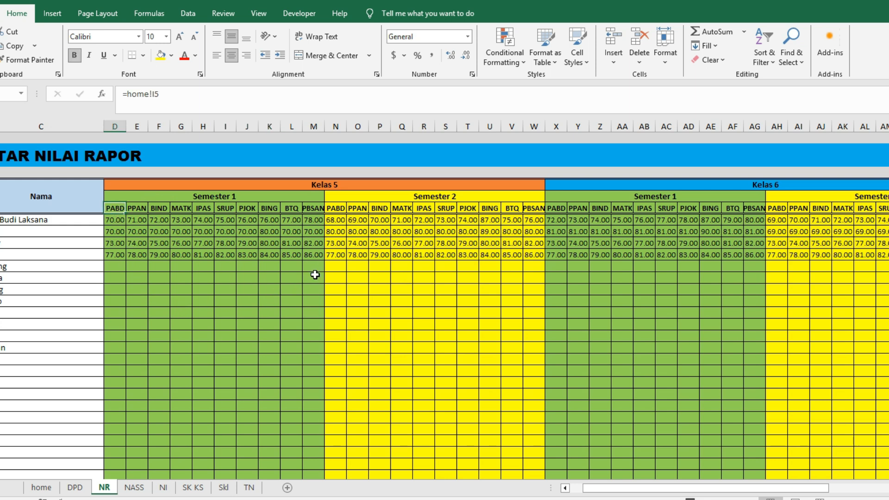
left_click(337, 208)
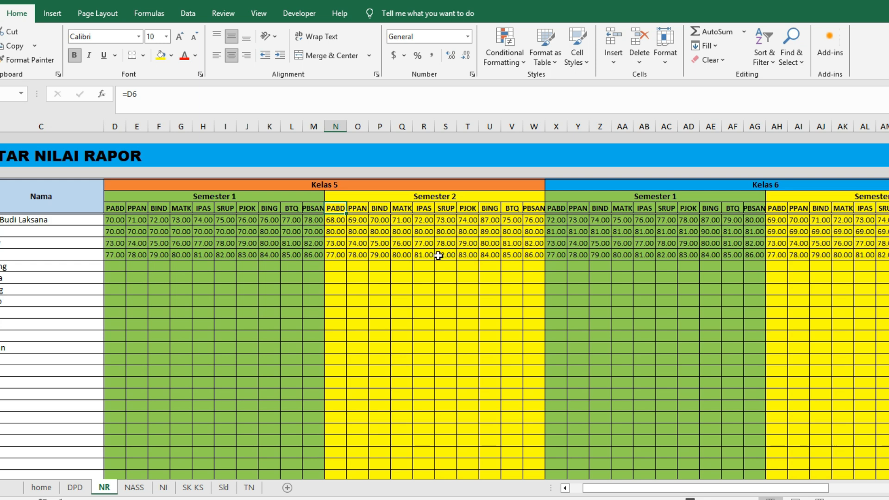
left_click(557, 208)
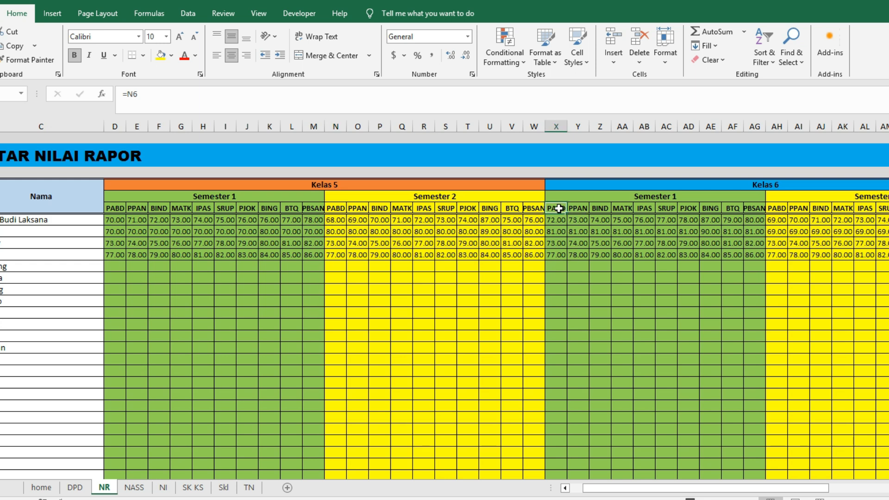
left_click(780, 209)
left_click(778, 218)
Inspect the second and fourth students' averages across the Nilai Rata-rata Rapor columns.
left_click_drag(757, 489, 840, 492)
left_click(697, 231)
left_click(773, 232)
left_click(812, 230)
left_click(819, 226)
left_click(766, 254)
left_click(693, 254)
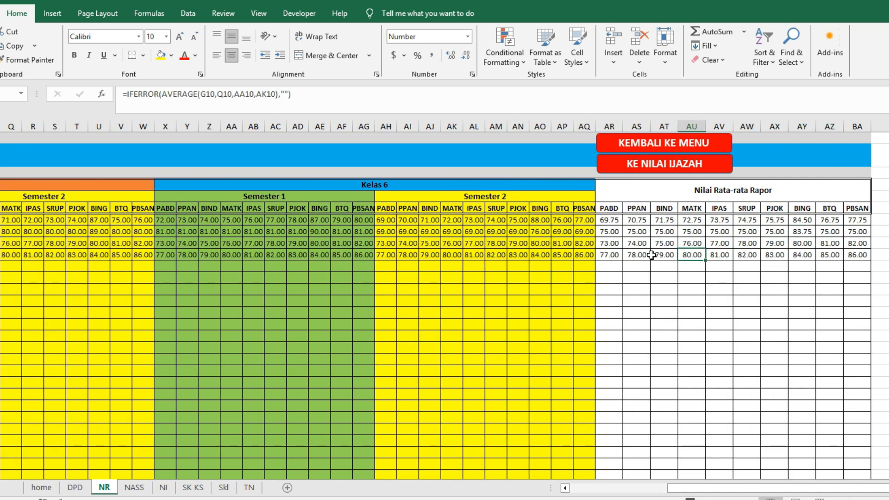
Return to the menu and open NILAI ASESMEN AKHIR to view the school exam grade list.
left_click(680, 143)
left_click_drag(756, 492, 810, 492)
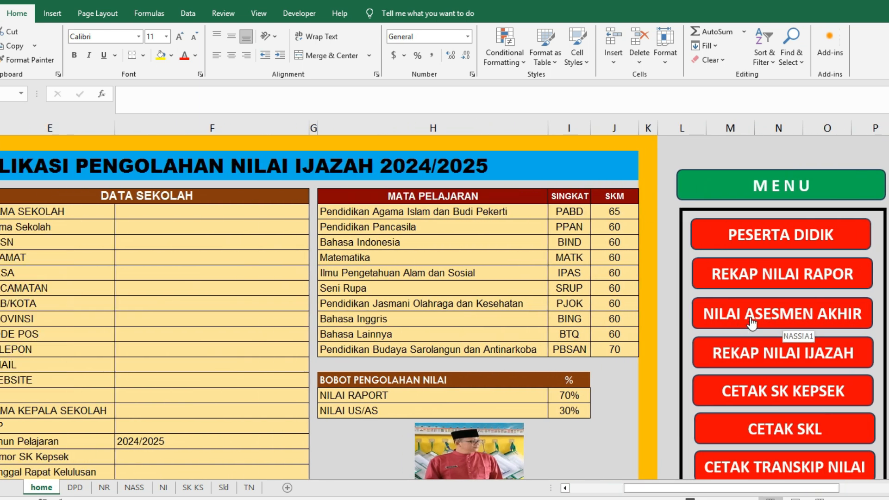
left_click(751, 321)
left_click(372, 299)
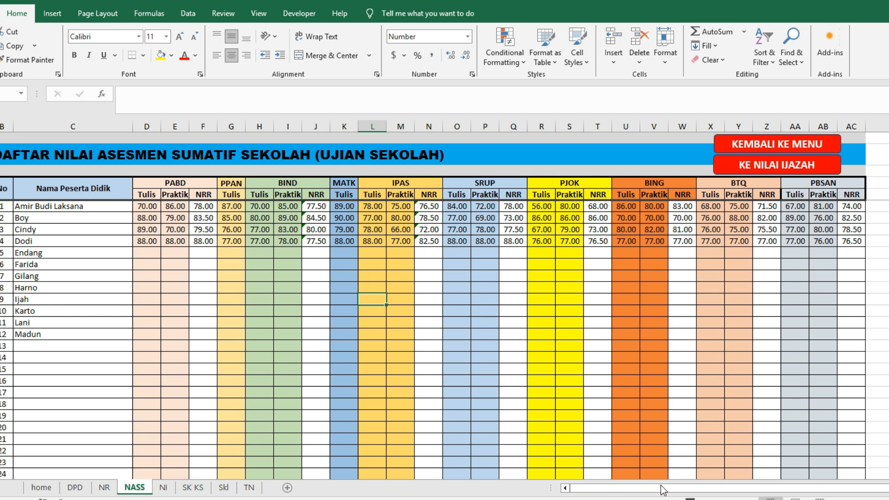
left_click(359, 308)
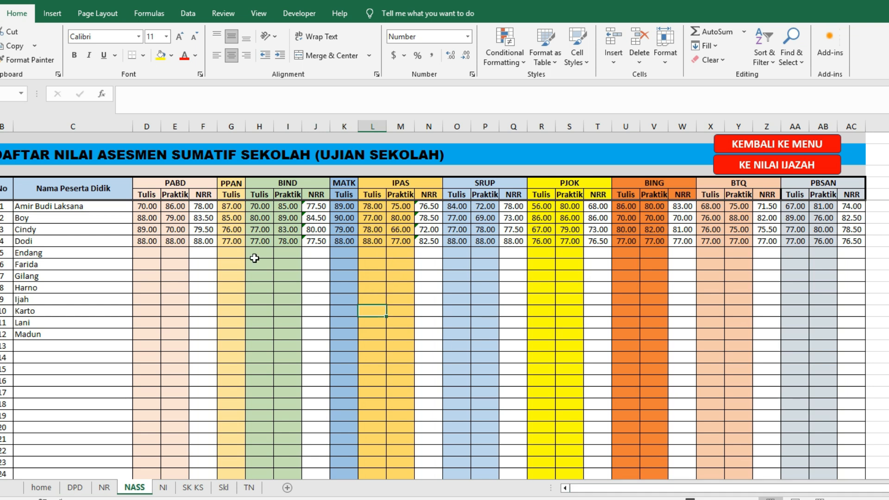
Examine the PABD Tulis, Praktik and NRR grades of the first four students, plus the third student's BING Tulis grade.
left_click(147, 210)
left_click(146, 241)
left_click(175, 241)
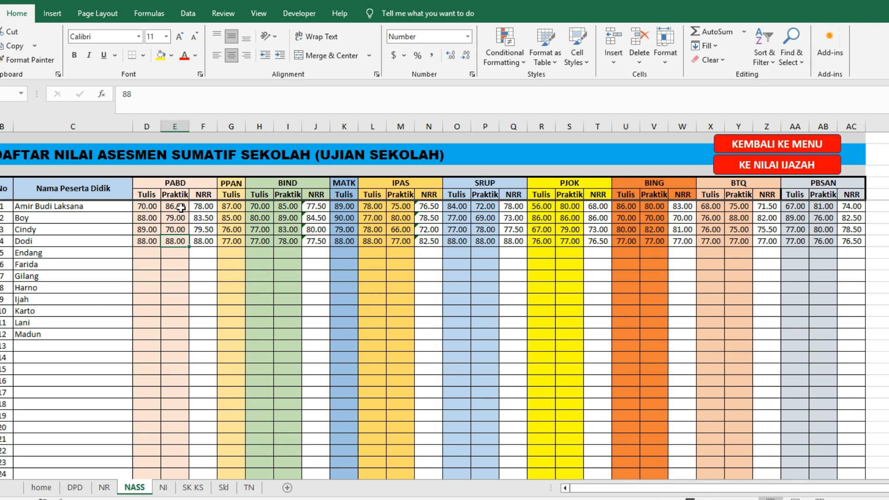
left_click(203, 238)
left_click_drag(205, 207, 204, 241)
left_click_drag(147, 207, 175, 207)
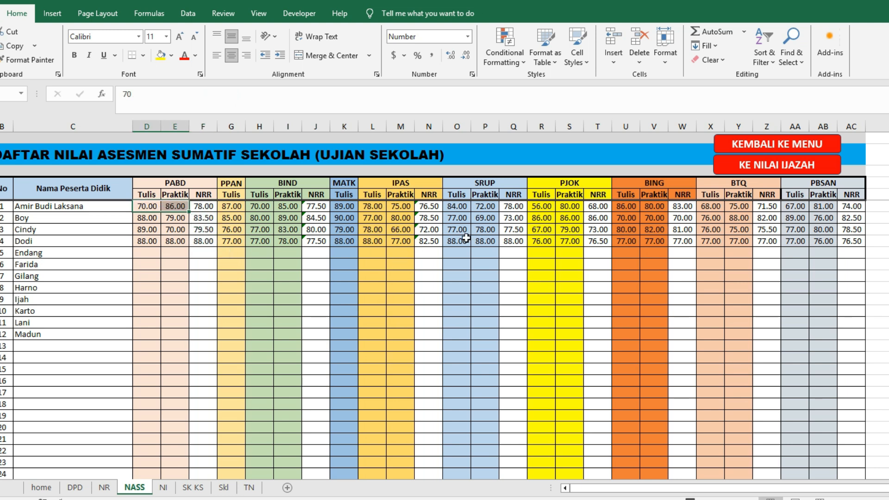
left_click(616, 229)
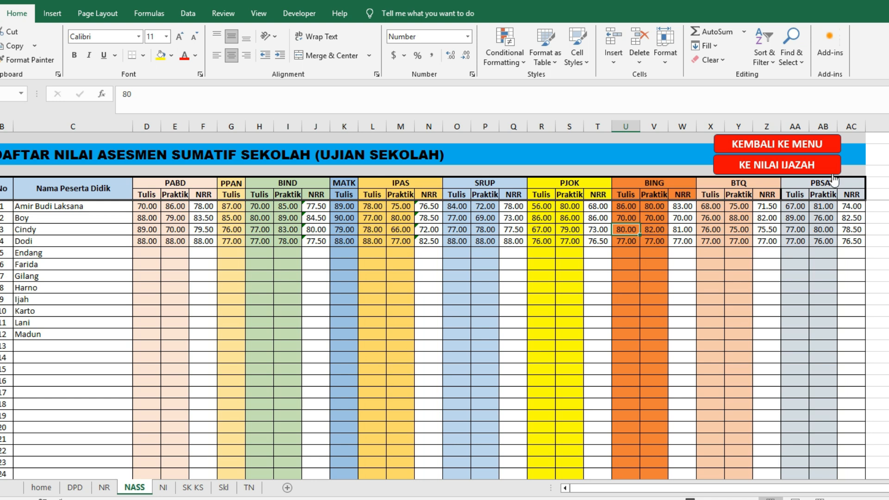
Return to the menu, open REKAP NILAI IJAZAH and inspect the formula behind the first student's PABD diploma grade.
left_click(793, 151)
left_click_drag(735, 489, 806, 490)
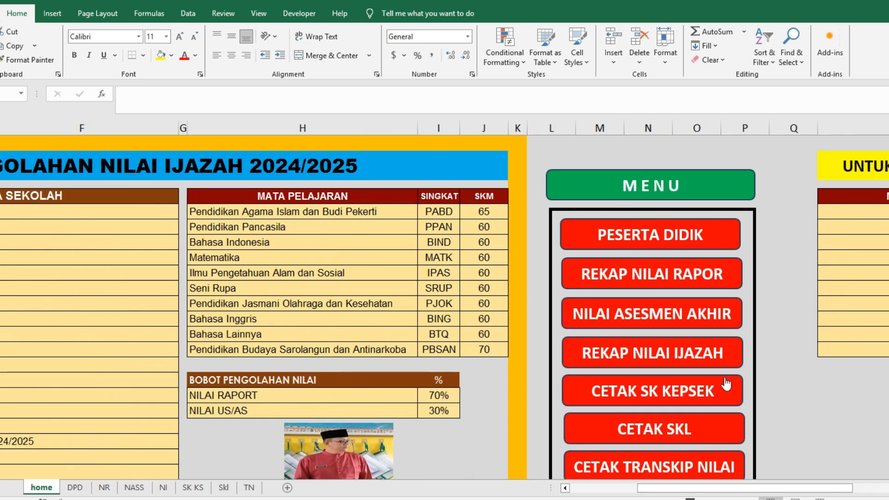
left_click(670, 355)
left_click(346, 309)
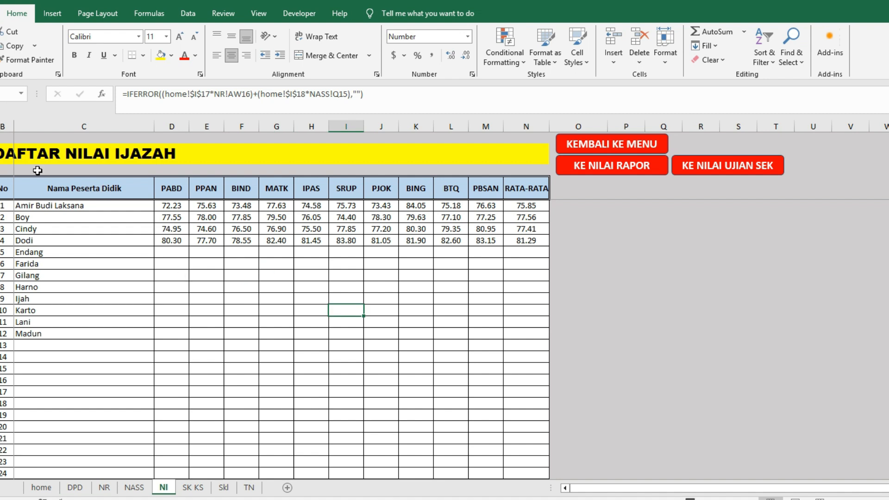
left_click(211, 293)
left_click(171, 191)
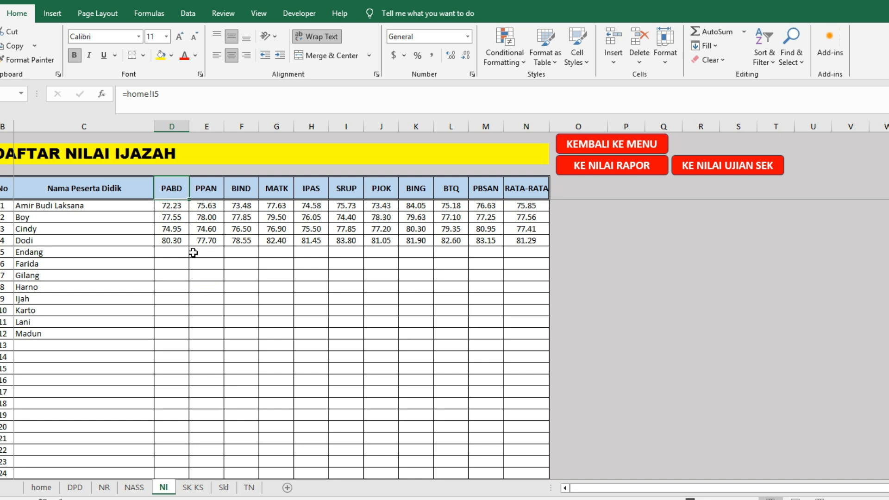
left_click(176, 207)
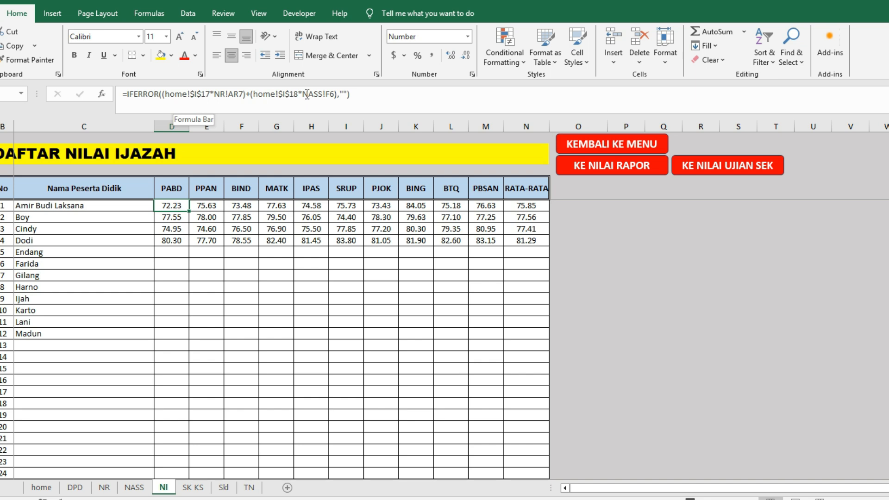
Compare the first student's diploma grade formulas from PABD through IPAS.
left_click(175, 205)
left_click(204, 205)
left_click(237, 205)
left_click(289, 205)
left_click(299, 206)
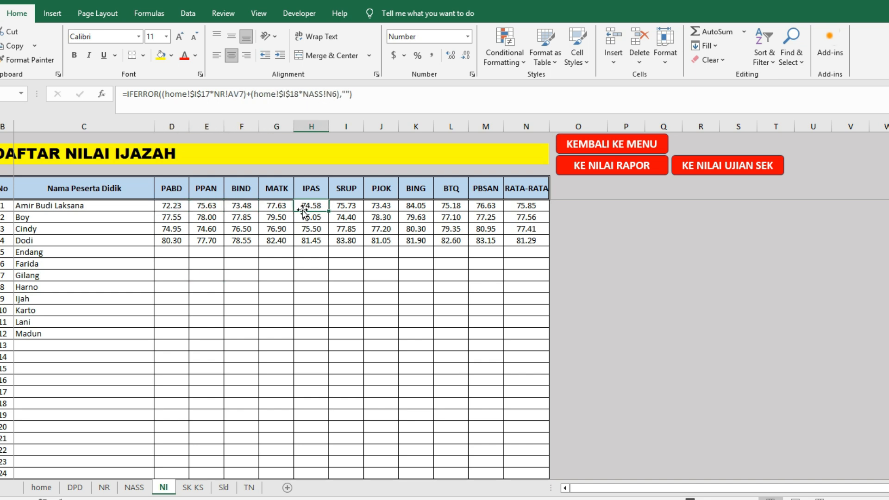
left_click(175, 205)
left_click(186, 250)
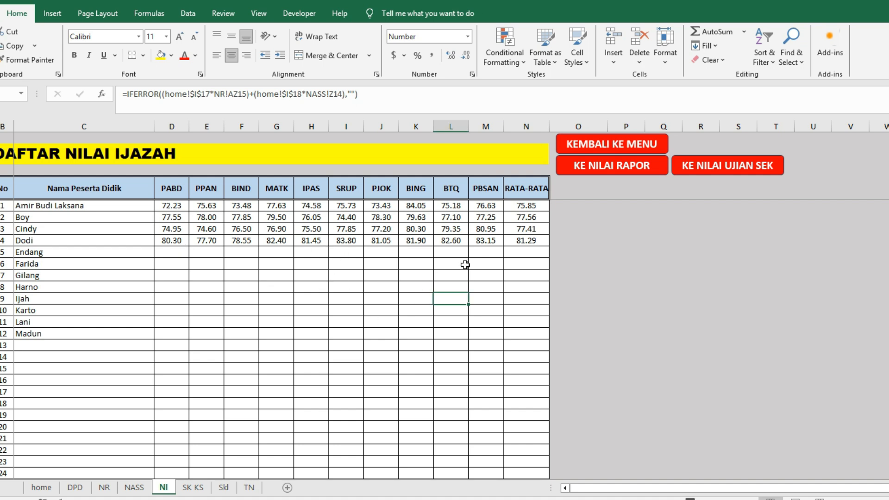
Open CETAK SKL from the menu, look through the Surat Keterangan Lulus and return to the menu.
left_click(617, 145)
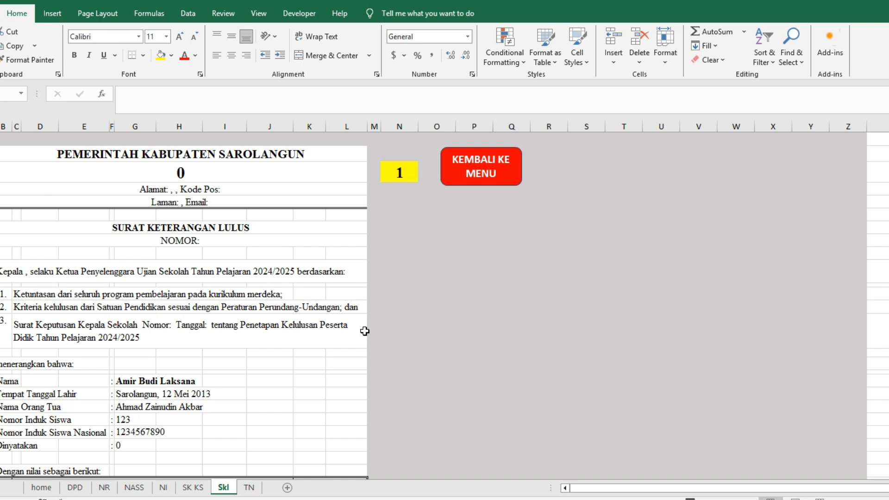
scroll(365, 331, "down", 6)
left_click(332, 277)
left_click(329, 340)
scroll(327, 341, "up", 6)
left_click(465, 182)
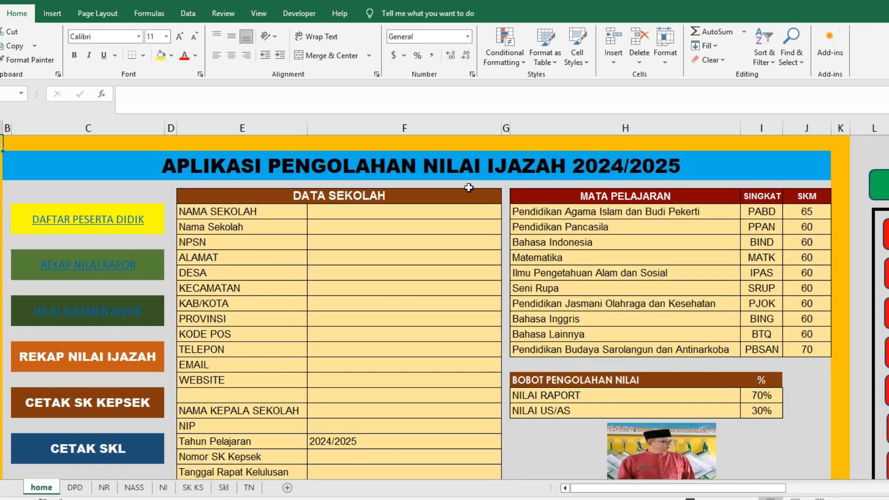
Open CETAK TRANSKIP NILAI from the menu and review the transcript's subject rows, grades and letterhead.
left_click_drag(644, 489, 670, 490)
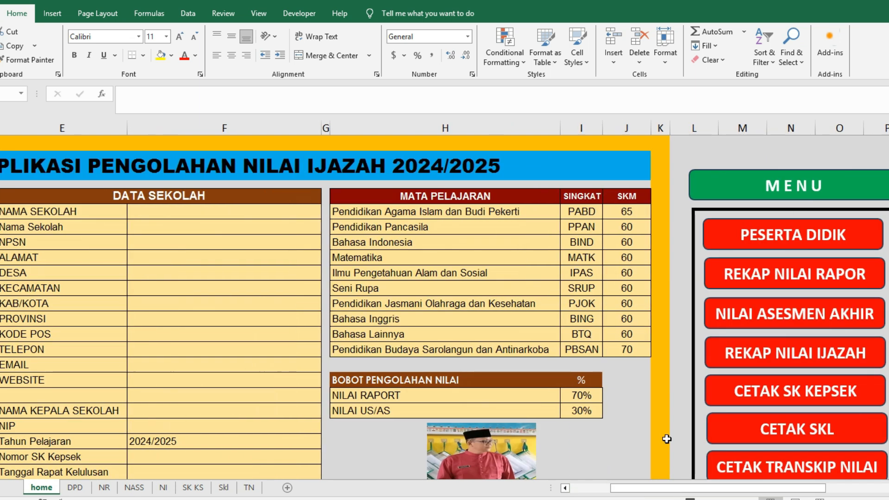
scroll(667, 438, "down", 2)
left_click(791, 366)
scroll(319, 331, "down", 2)
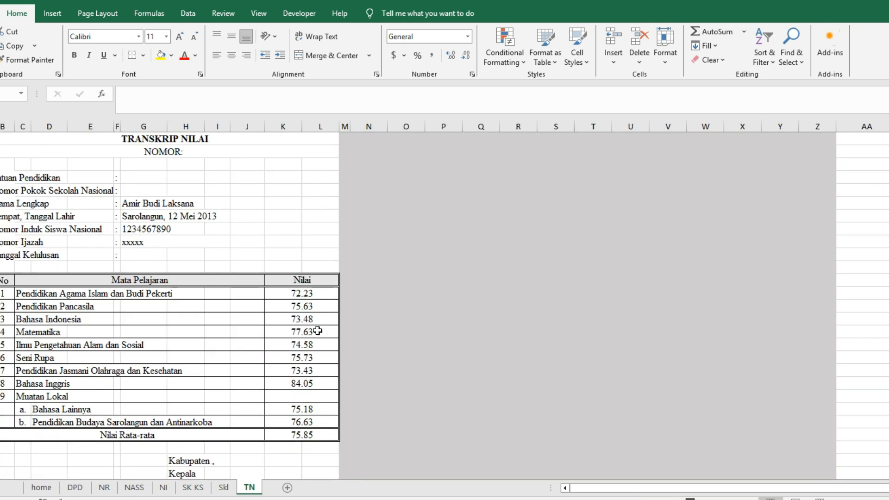
left_click(319, 332)
key("Down")
key("Down")
key("Down")
key("Down")
left_click(212, 360)
left_click(297, 328)
left_click(305, 303)
scroll(262, 342, "up", 2)
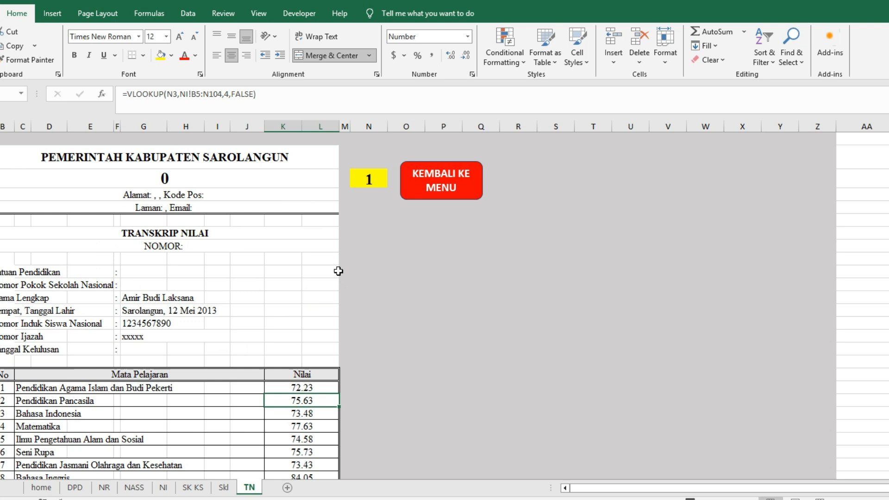
Return to the menu and review the MATA PELAJARAN list down to Pendidikan Budaya Sarolangun dan Antinarkoba.
left_click(433, 188)
left_click_drag(569, 211, 569, 349)
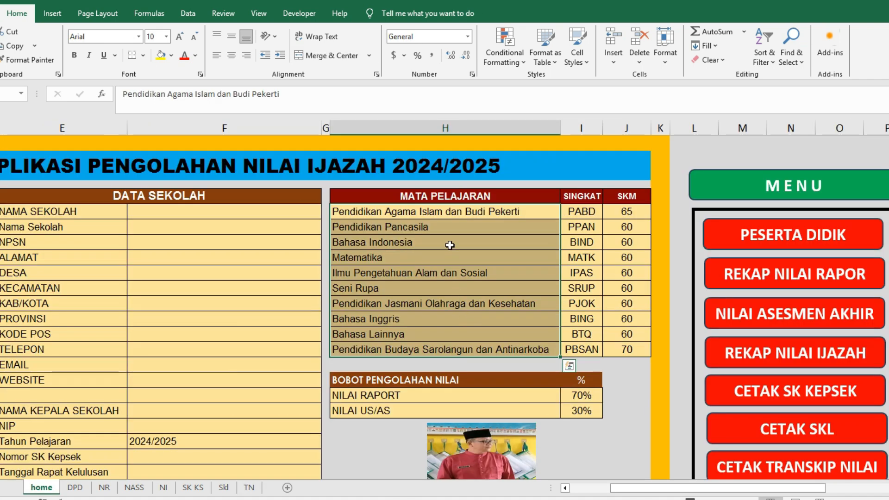
left_click(440, 348)
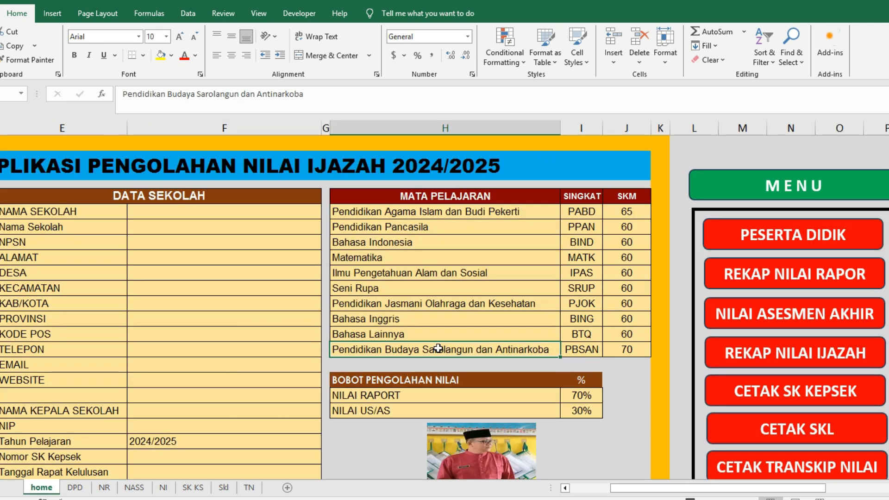
left_click(394, 364)
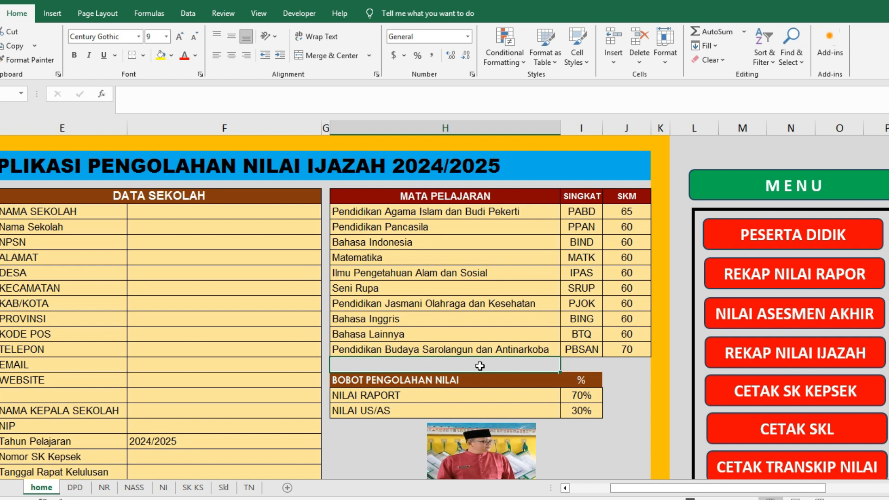
Add Bahasa Sunda as the first additional subject, with abbreviation BSUN and SKM 65.
left_click_drag(653, 486, 715, 492)
left_click(506, 215)
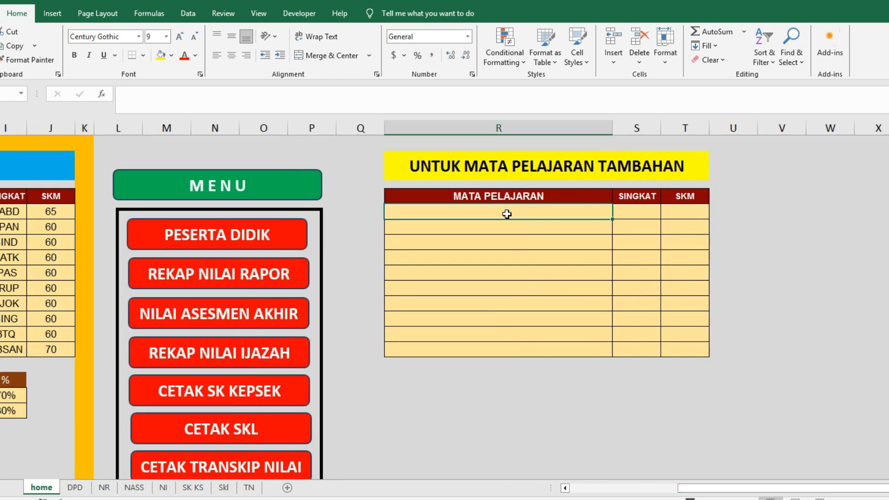
type("Bahasa Sunda")
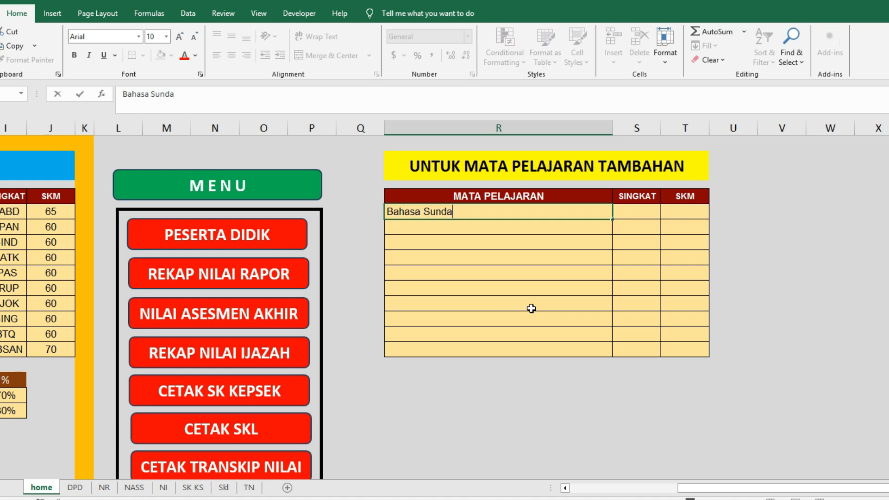
key("Tab")
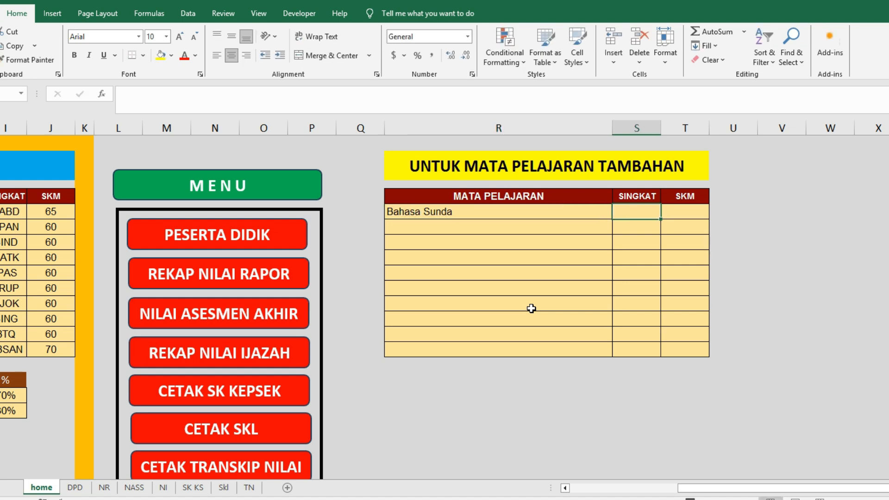
type("BSUN")
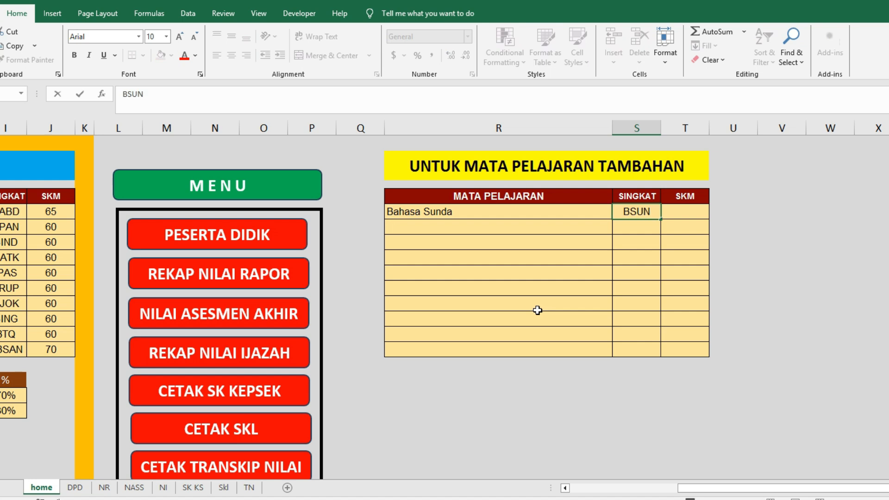
key("Tab")
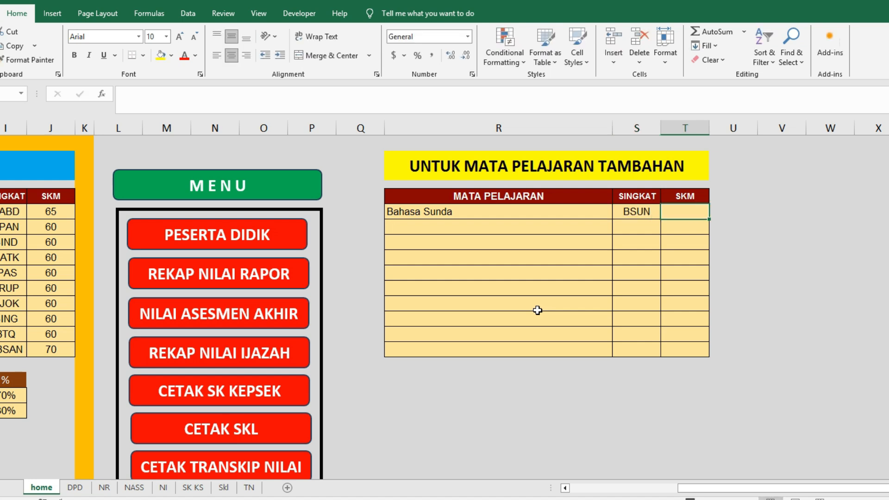
type("65")
key("Down")
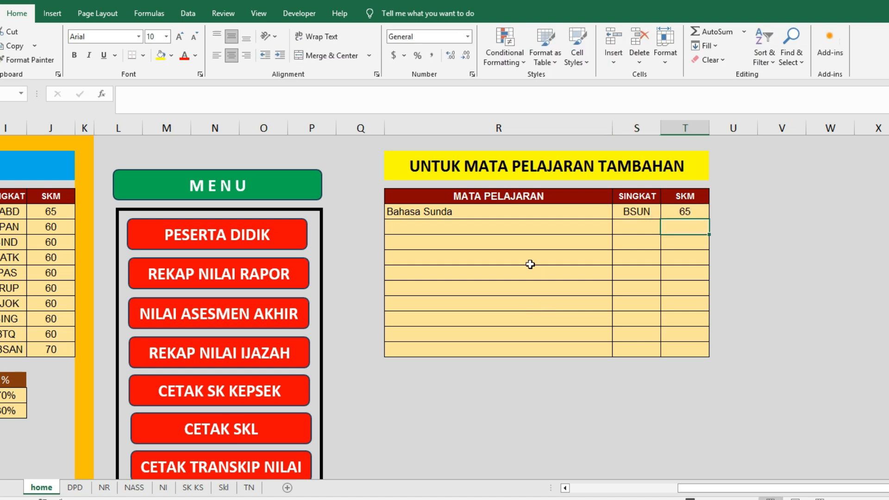
left_click(510, 214)
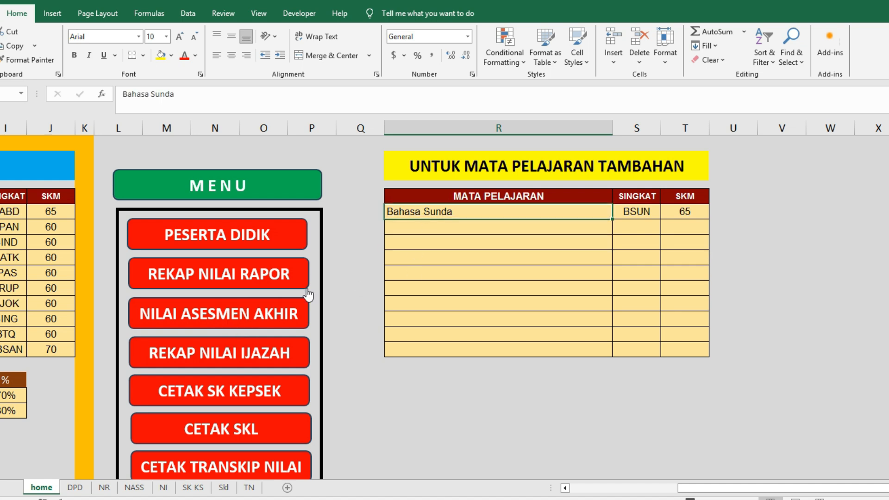
Open REKAP NILAI RAPOR from the menu and insert a column N between Semester 1 and Semester 2 of Kelas 5.
left_click(235, 274)
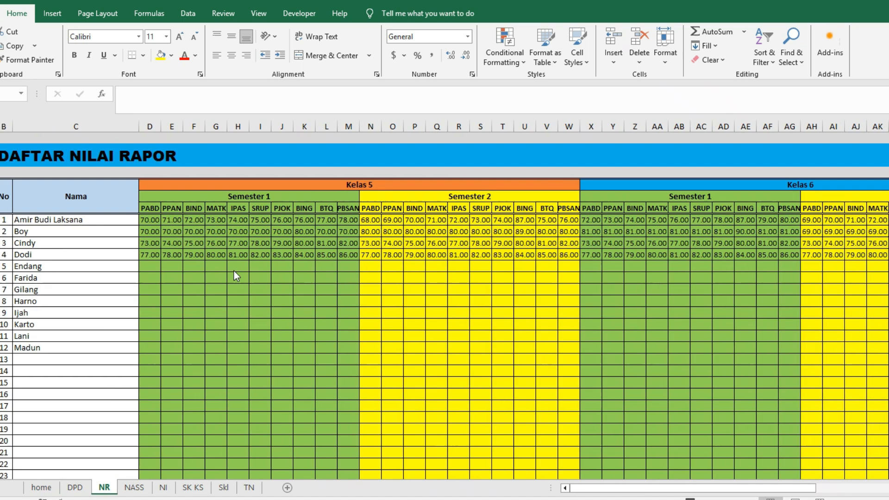
left_click(369, 303)
left_click(343, 292)
left_click(348, 242)
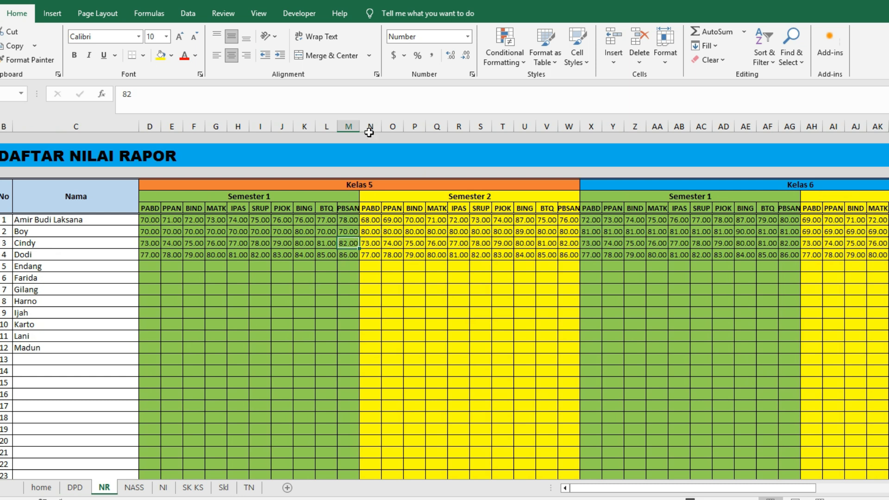
left_click(370, 129)
right_click(371, 129)
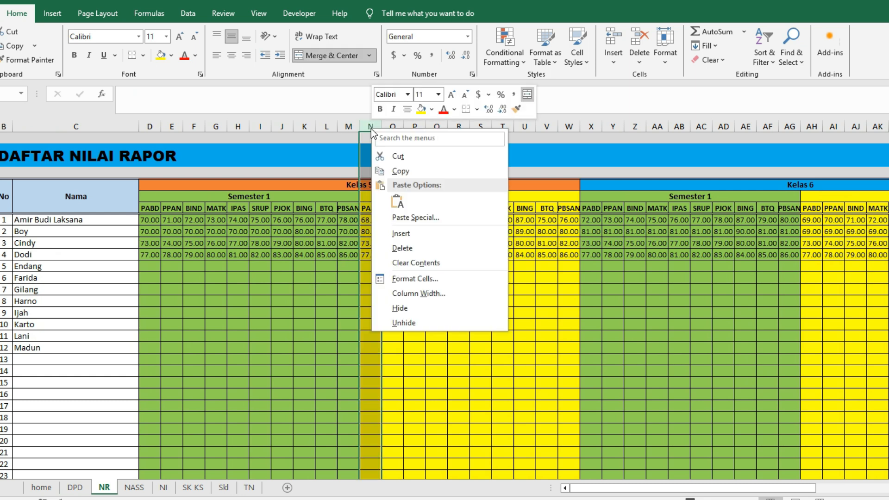
left_click(404, 234)
left_click(381, 209)
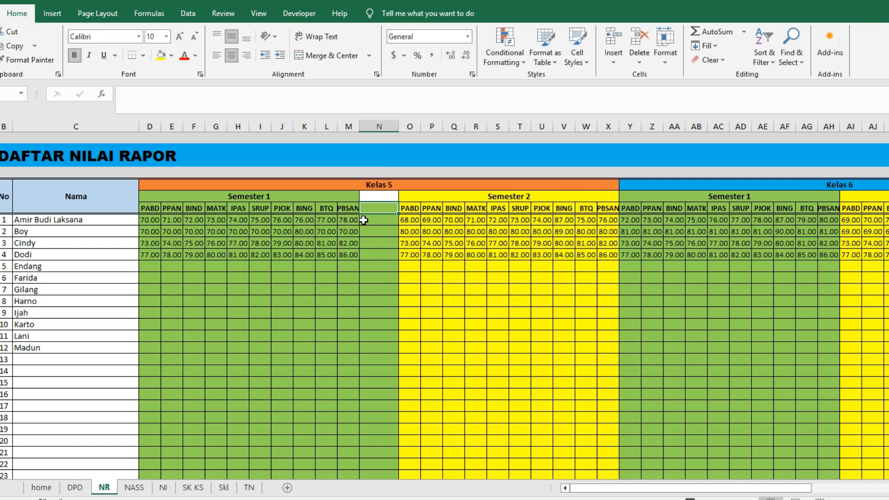
Examine the PBSAN header's formula in Kelas 5 Semester 1, its source abbreviation on the home sheet and the BSUN entry for additional subjects.
left_click(355, 208)
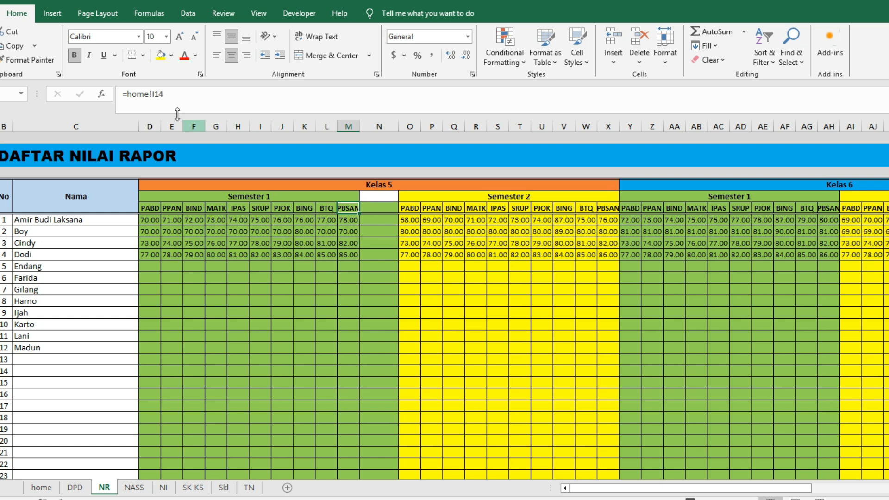
left_click(314, 282)
left_click(50, 488)
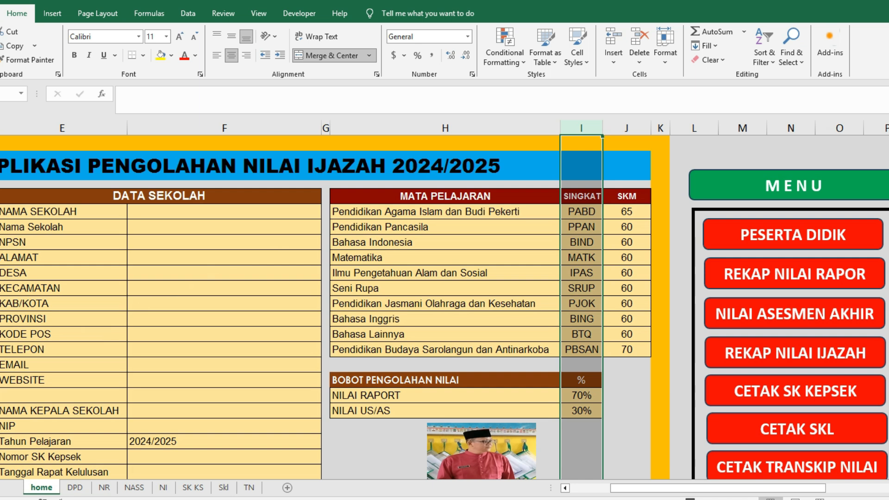
left_click(0, 350)
left_click(579, 351)
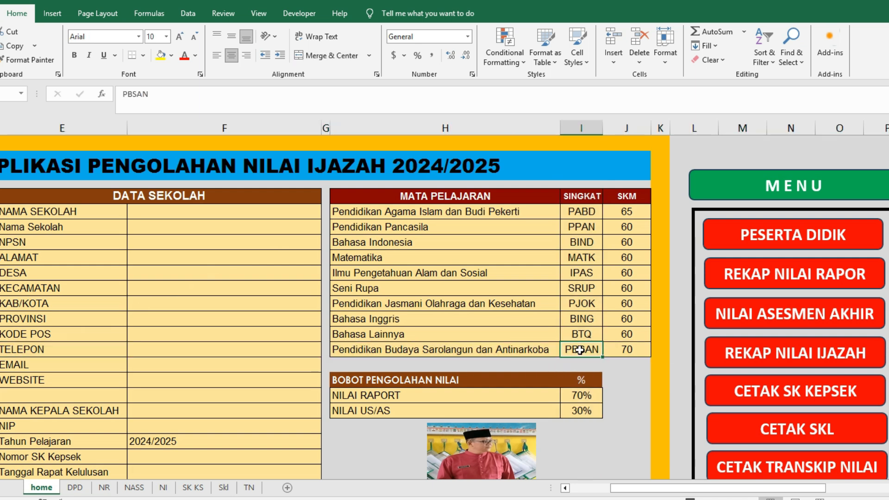
left_click_drag(635, 488, 705, 490)
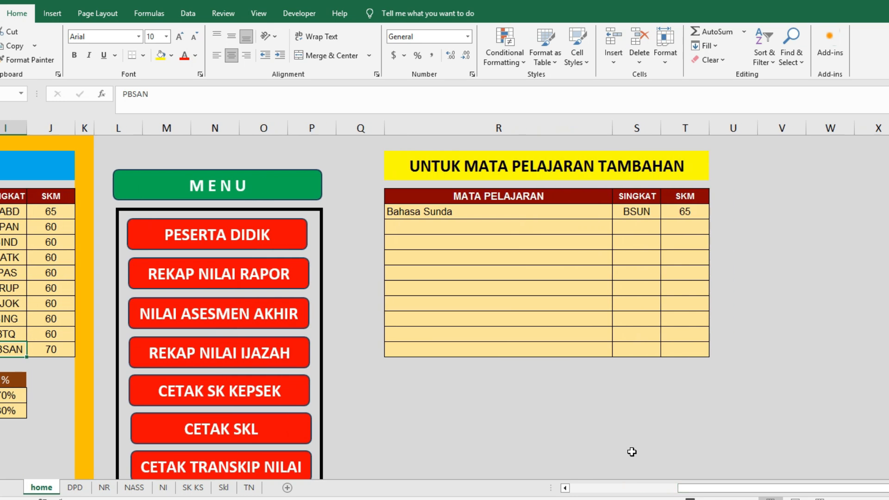
left_click(0, 211)
left_click(637, 212)
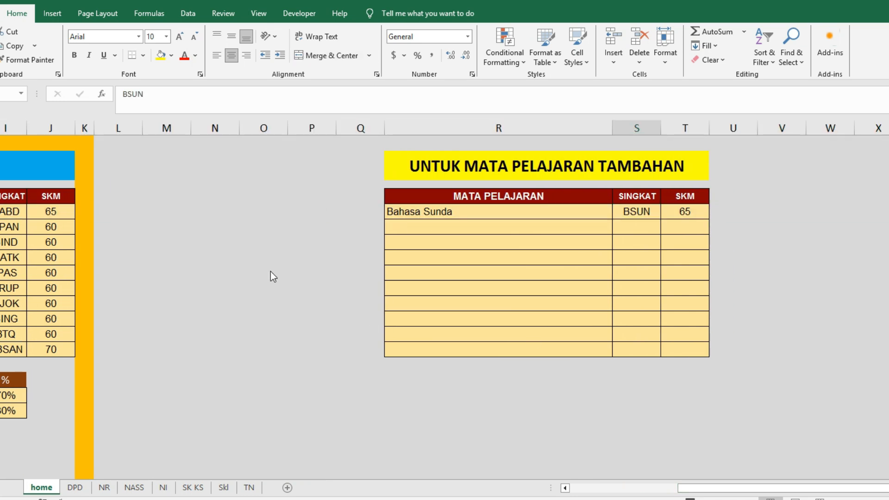
On the NR sheet, link the new Kelas 5 Semester 1 column's header to the BSUN abbreviation with =home!S5.
left_click(272, 276)
left_click(380, 210)
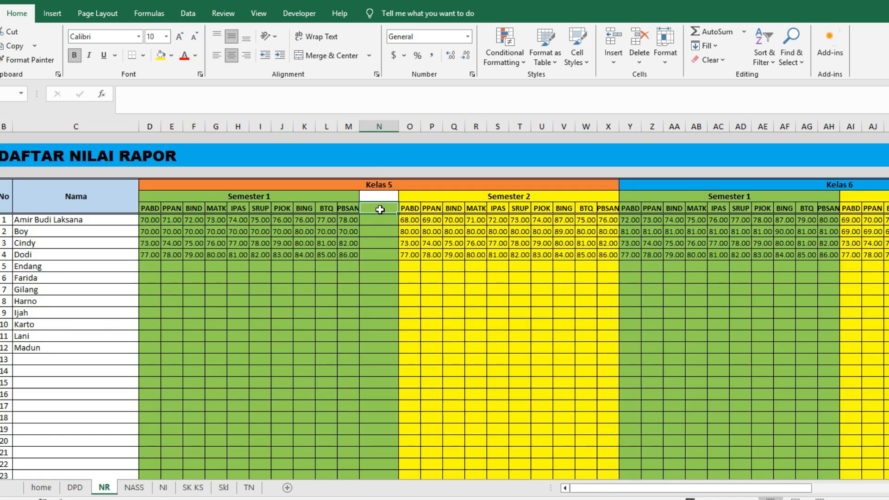
type("=")
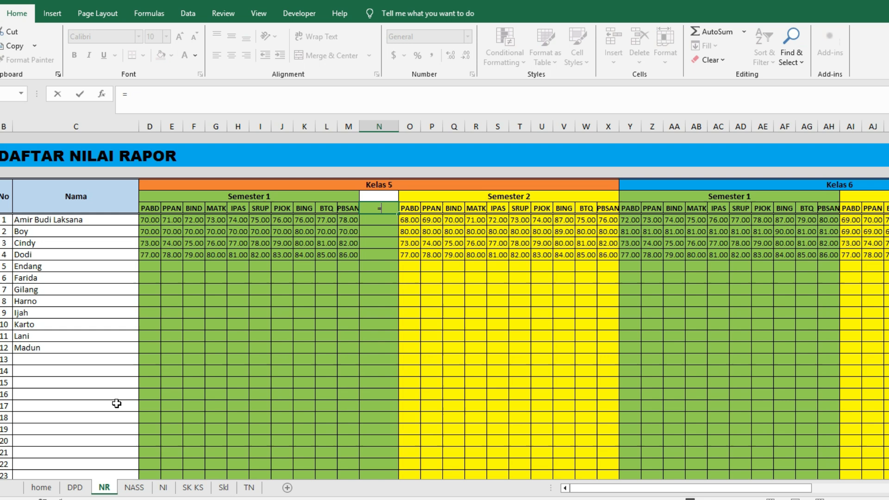
left_click(41, 487)
left_click(643, 213)
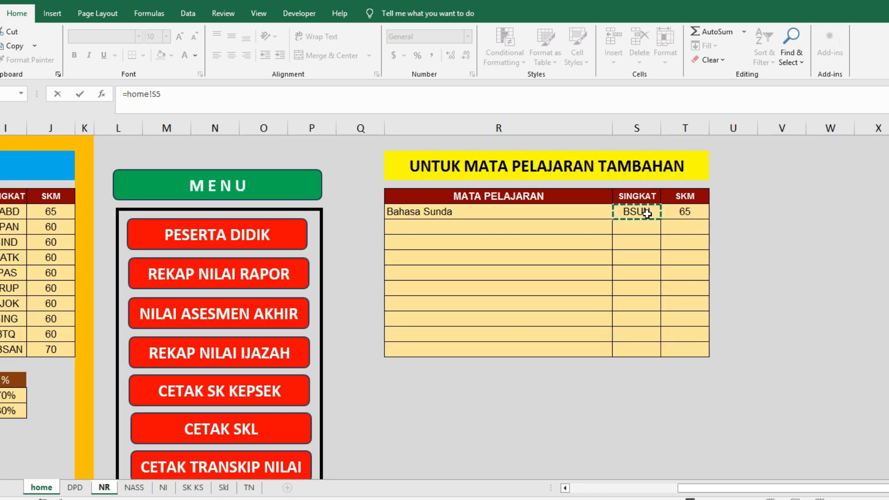
key("Return")
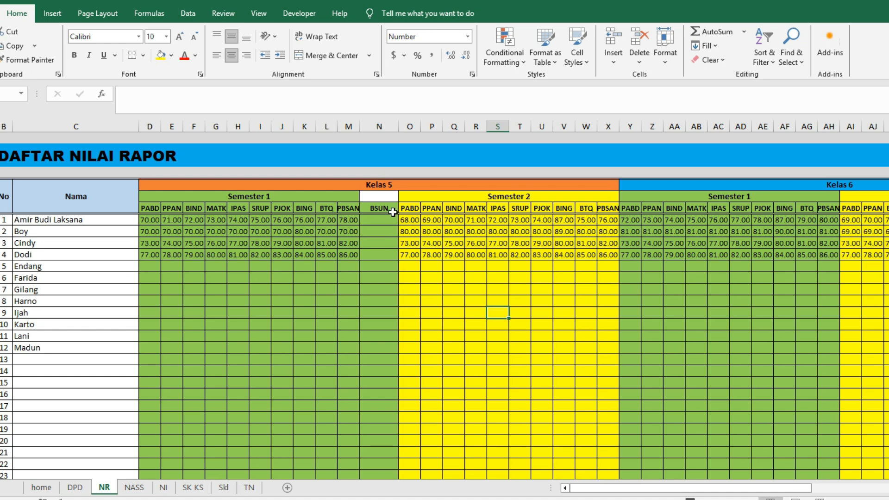
left_click(387, 220)
left_click(380, 231)
left_click(378, 253)
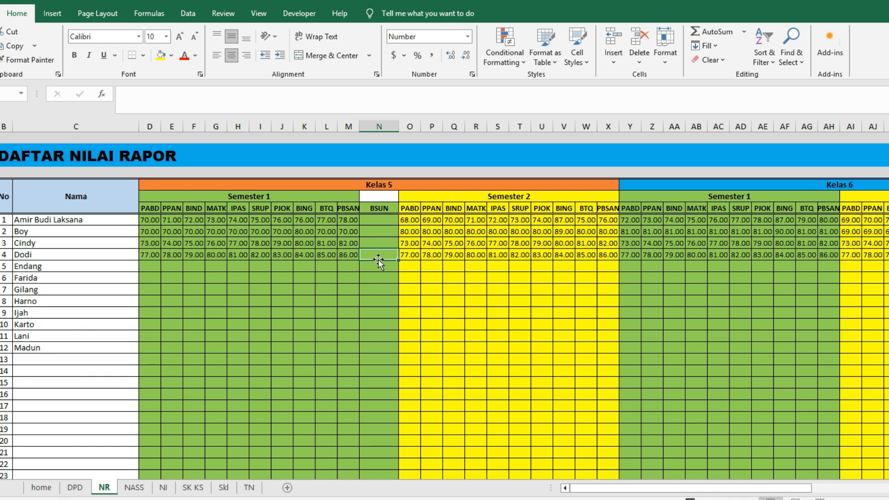
Insert a column after PBSAN in Kelas 5 Semester 2 and link its header to the Semester 1 BSUN header in N6.
right_click(634, 130)
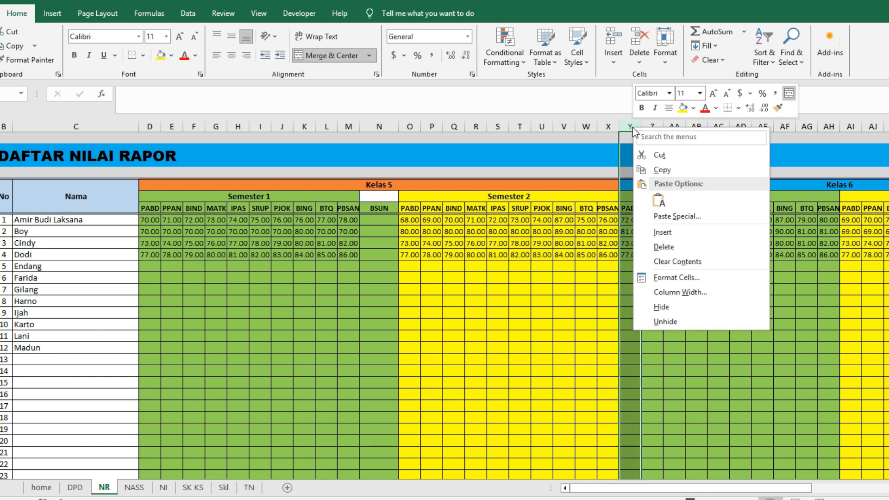
left_click(666, 232)
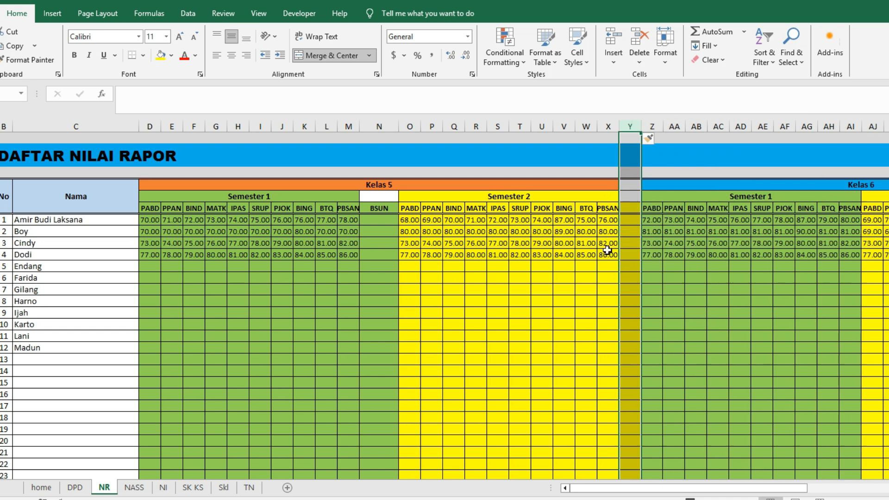
left_click(600, 256)
left_click(632, 208)
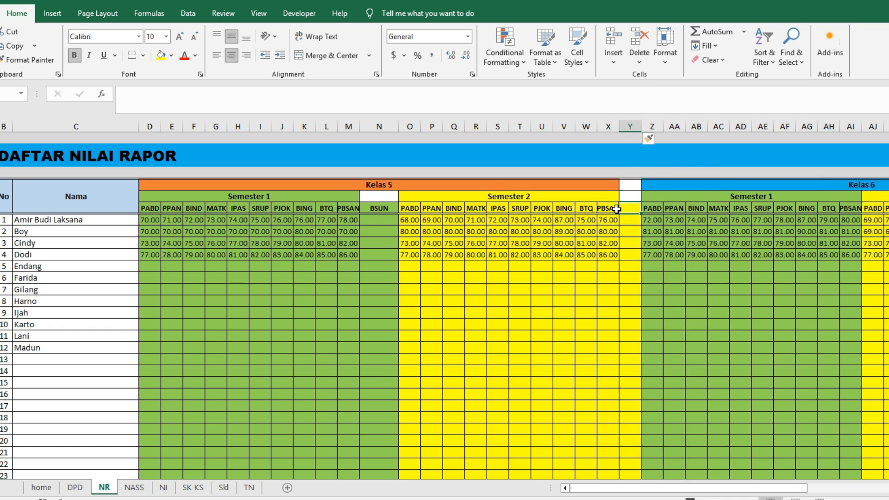
left_click(610, 210)
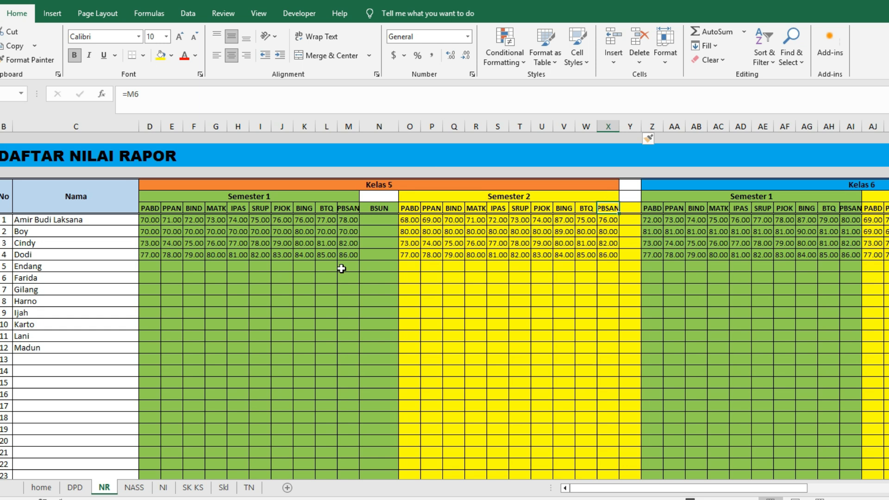
left_click(631, 209)
type("=")
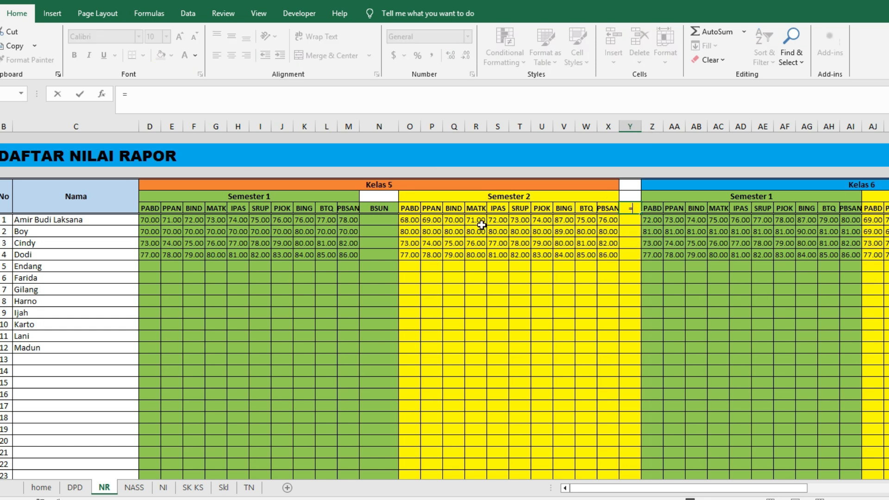
left_click(387, 209)
key("Return")
Insert a column after PBSAN in Kelas 6 Semester 1 and link its header to the BSUN header in N6.
left_click_drag(681, 489, 715, 484)
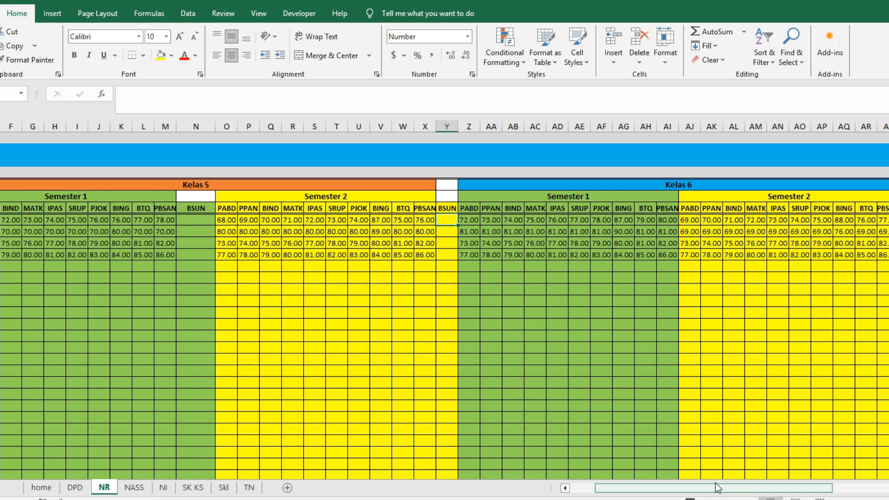
right_click(689, 127)
left_click(718, 232)
left_click(695, 208)
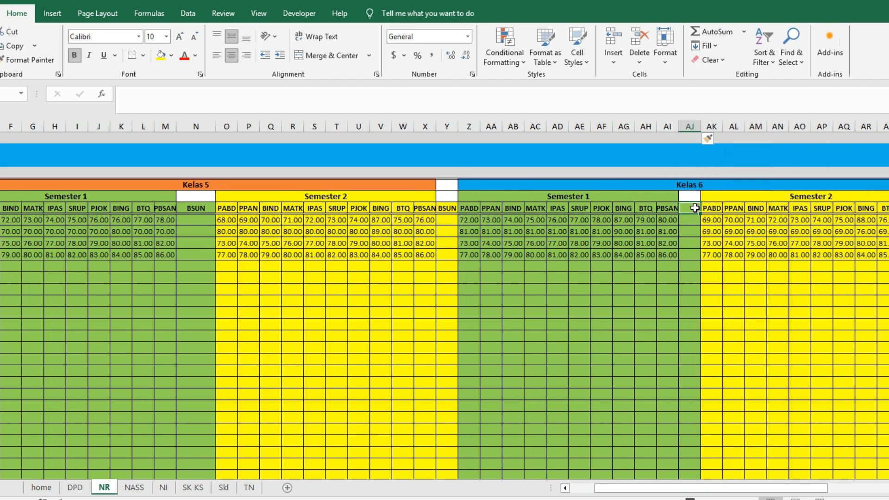
type("=")
left_click(191, 207)
key("Return")
Insert a column after PBSAN in Kelas 6 Semester 2 and set its header to =N6.
left_click_drag(716, 488, 755, 491)
right_click(796, 127)
left_click(815, 231)
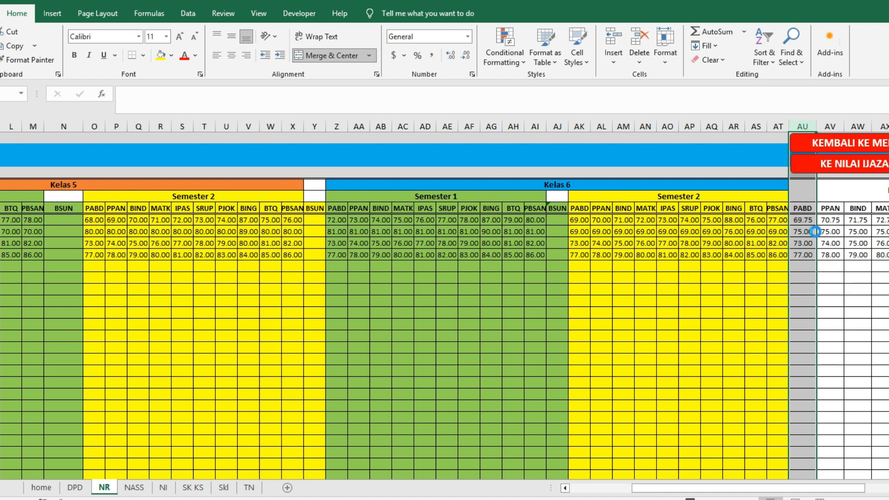
left_click(800, 209)
type("=")
left_click(67, 207)
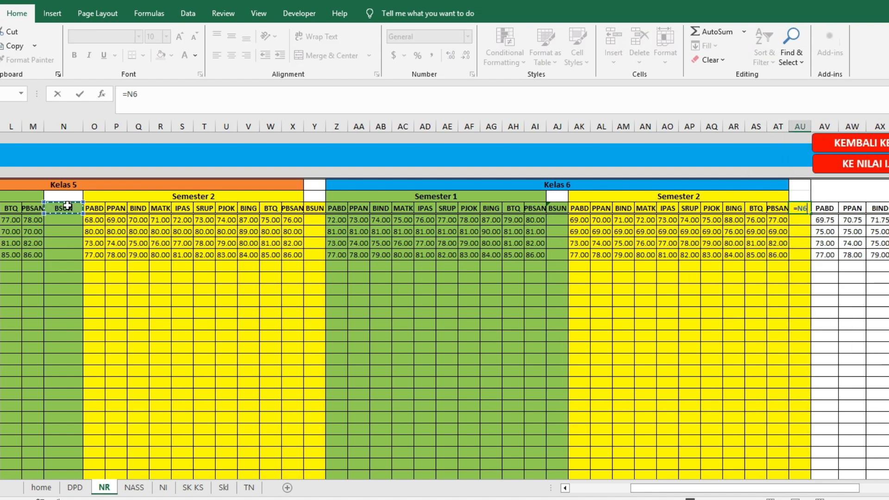
key("Return")
left_click(441, 306)
left_click(301, 230)
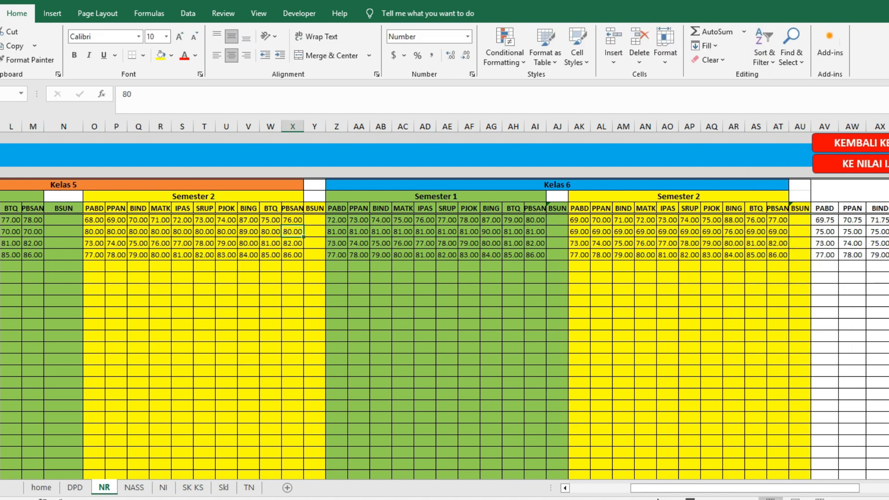
Enter Kelas 5 Semester 1 BSUN grades 65, 75, 80 and 82 for the first four students.
left_click_drag(694, 488, 664, 488)
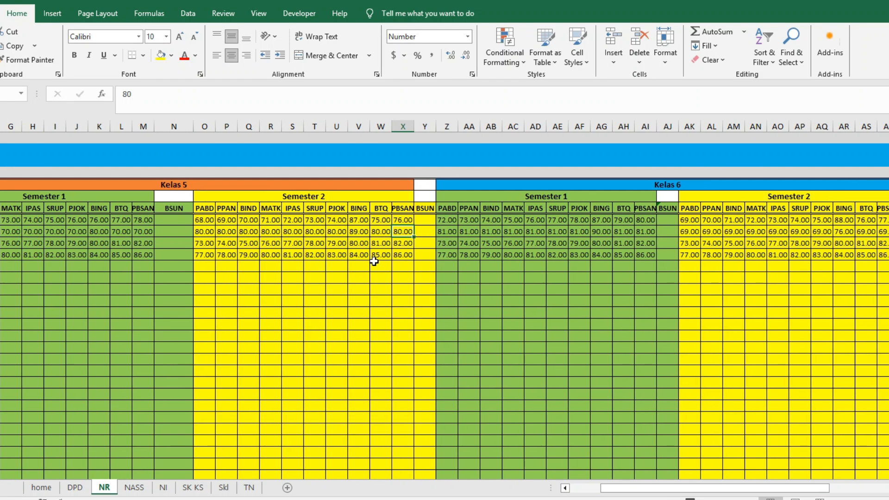
left_click(186, 221)
type("65")
key("Return")
type("75")
key("Return")
type("80")
key("Return")
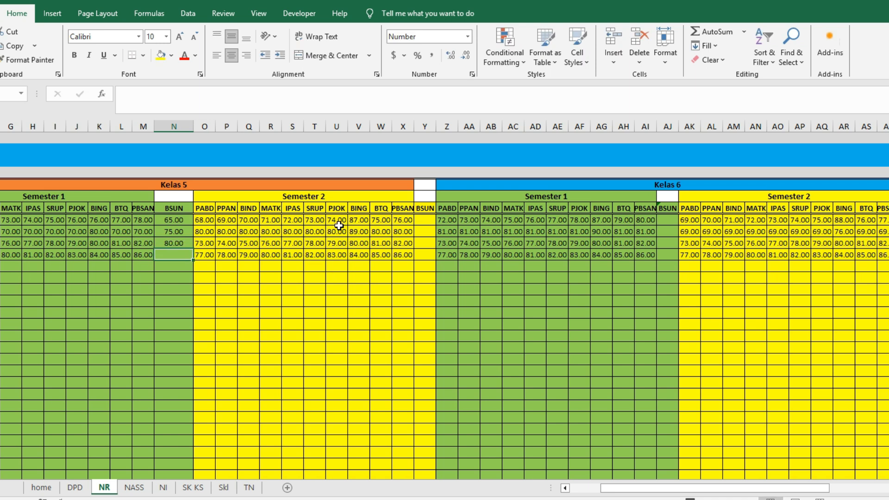
type("82")
key("Return")
Copy the first four students' SRUP grades into the BSUN columns of Kelas 5 Semester 2 and Kelas 6 Semester 1, each from its own semester.
scroll(338, 227, "right", 2)
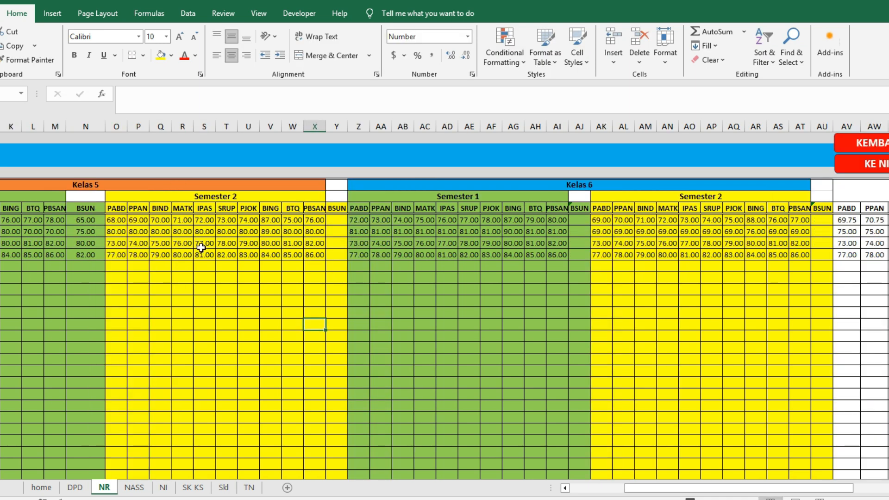
left_click_drag(231, 226, 229, 254)
key("ctrl+c")
left_click_drag(336, 220, 336, 255)
key("ctrl+v")
left_click_drag(469, 220, 469, 254)
key("ctrl+c")
left_click_drag(579, 220, 579, 255)
key("ctrl+v")
Copy the first four students' PJOK grades from Kelas 6 Semester 2 into that semester's BSUN column.
left_click_drag(734, 220, 734, 254)
key("ctrl+c")
left_click(823, 222)
key("ctrl+v")
scroll(804, 468, "right", 6)
left_click(810, 246)
key("Escape")
Insert a column BF after PBSAN in Nilai Rata-rata Rapor and link its header to the BSUN header with =AU6.
left_click(814, 231)
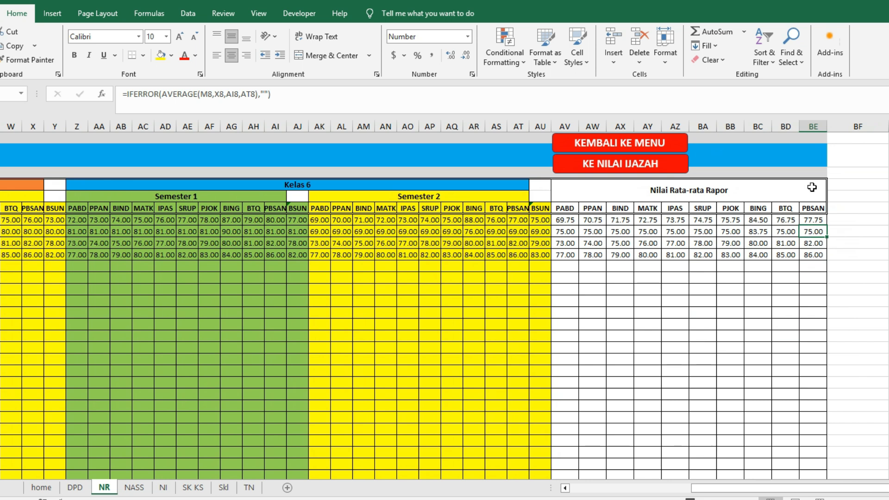
right_click(832, 126)
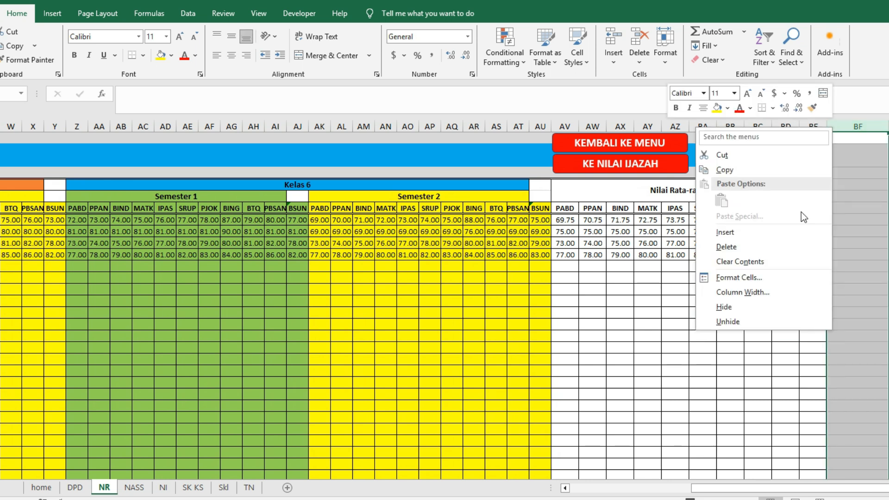
left_click(750, 234)
left_click(782, 254)
left_click(841, 208)
type("=")
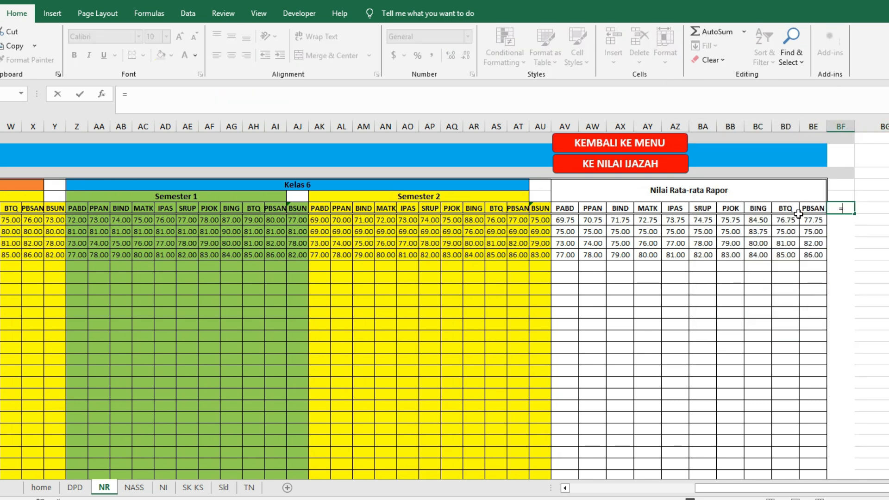
left_click(536, 210)
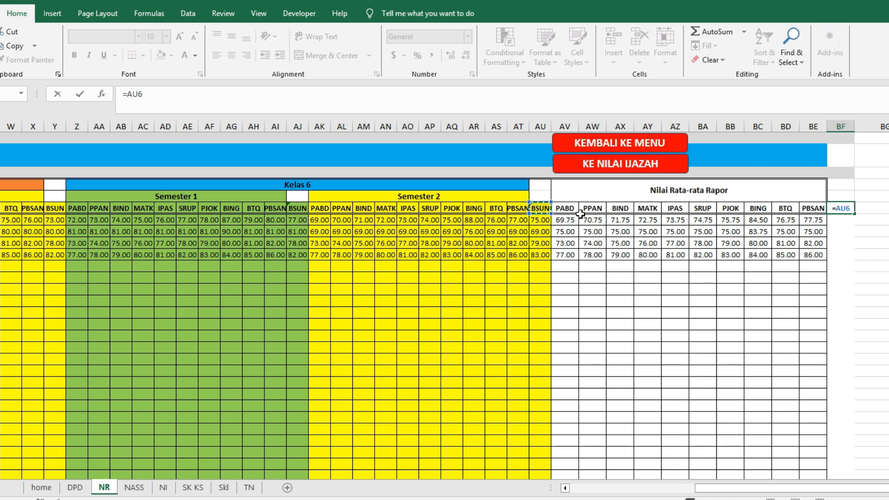
key("Return")
Copy the first student's PBSAN average formula into the BSUN average cell BF7 and clear the references inside AVERAGE.
left_click(813, 221)
left_click_drag(280, 94, 122, 94)
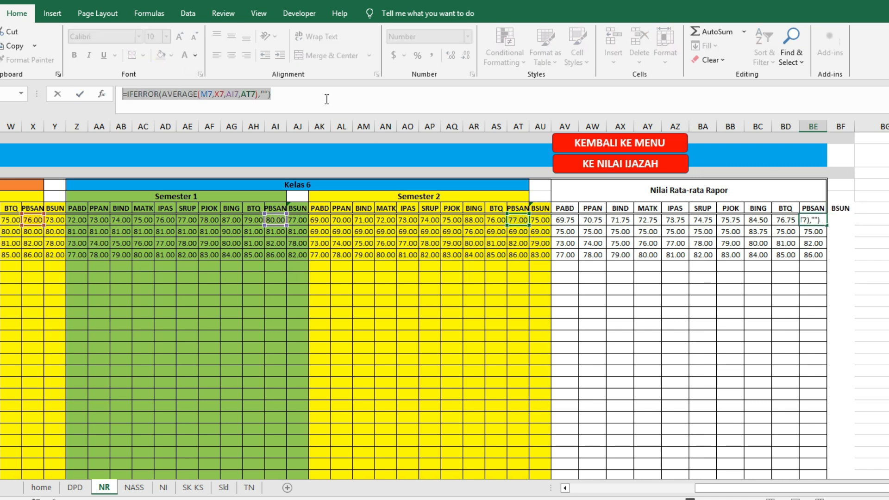
key("Escape")
left_click(840, 220)
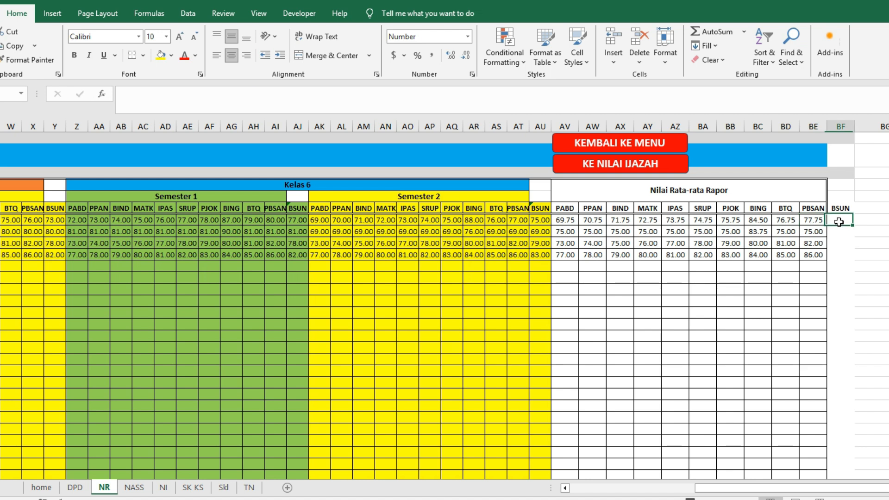
left_click(198, 94)
key("ctrl+v")
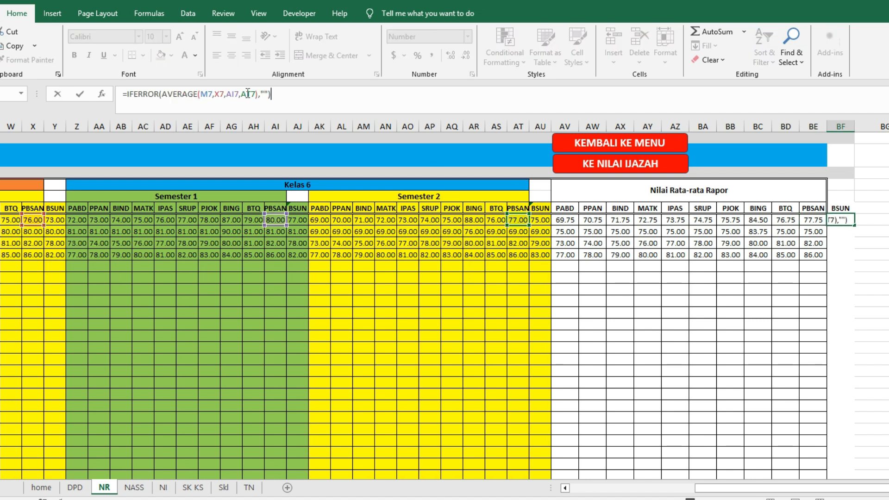
left_click_drag(254, 94, 201, 94)
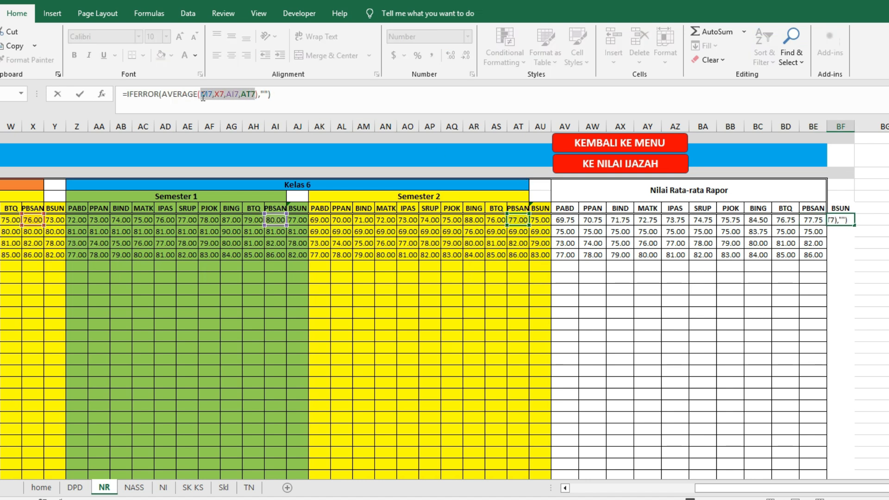
key("BackSpace")
Complete the BF7 formula with the first student's BSUN grade cells as =IFERROR(AVERAGE(N7,AJ7,AU7),"").
left_click_drag(711, 488, 593, 488)
left_click(368, 222)
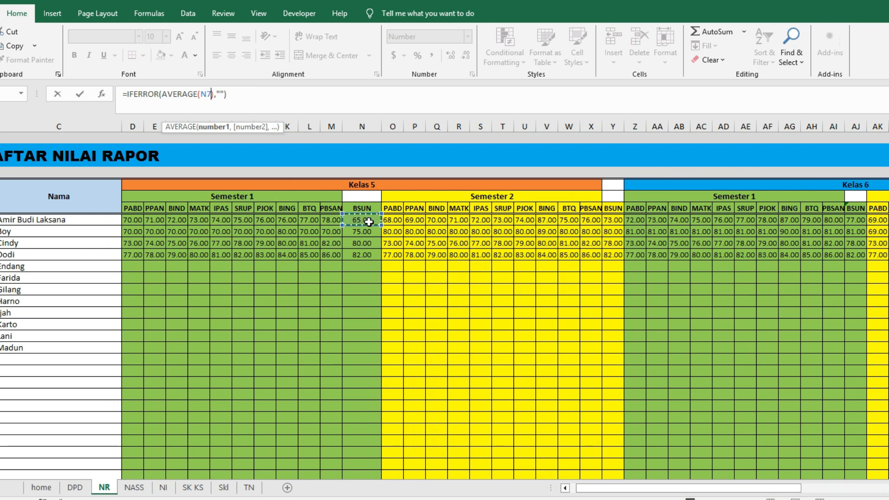
type(",")
left_click(612, 220)
left_click_drag(663, 488, 699, 488)
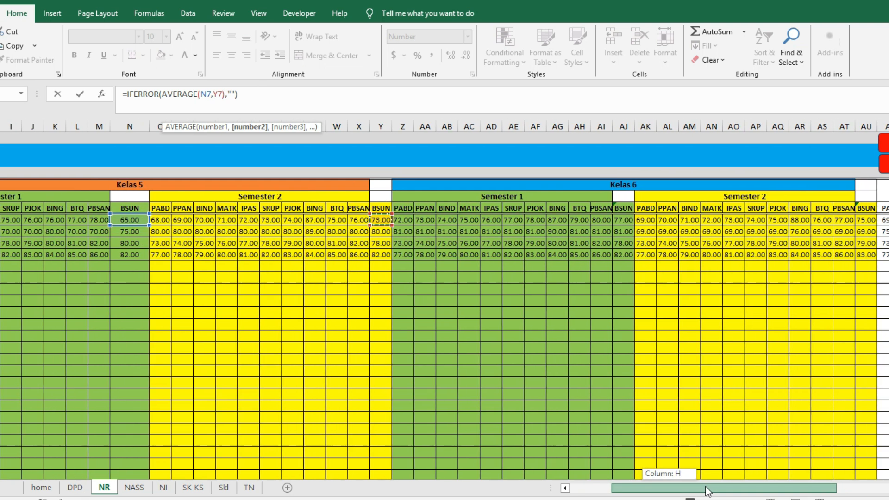
left_click(624, 221)
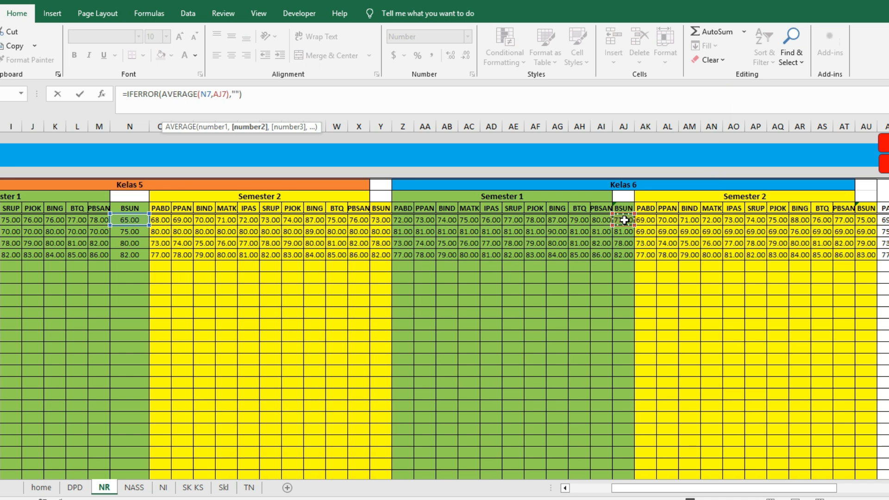
type(",")
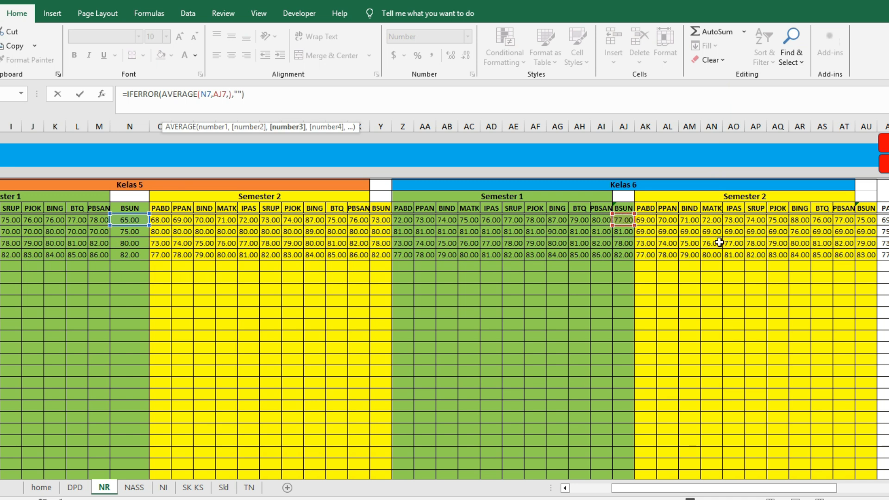
left_click(871, 224)
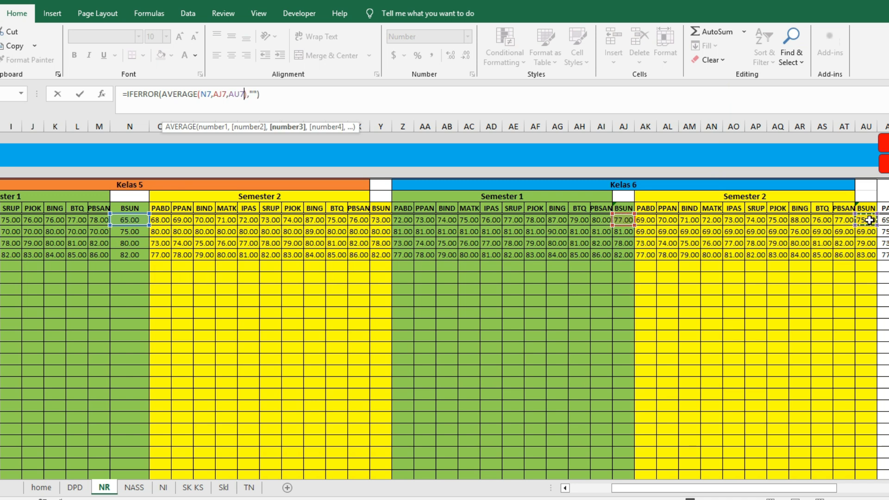
key("Return")
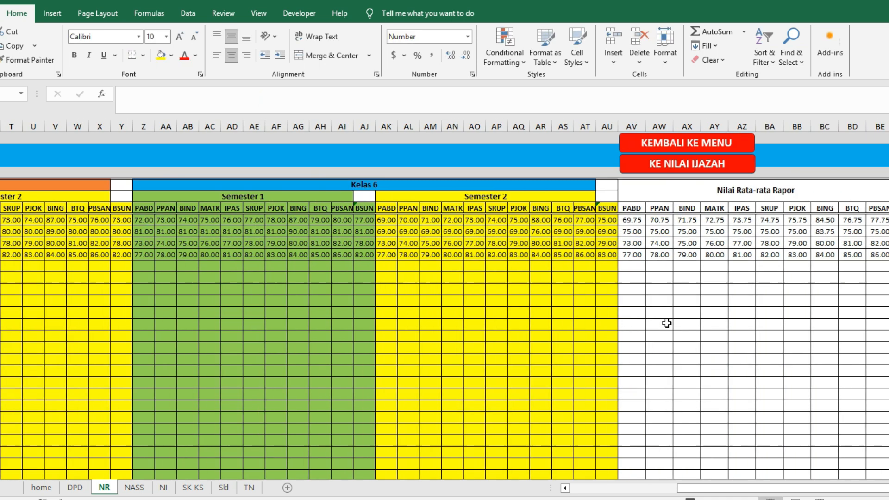
Fill the BSUN average formula from BF7 down to the fourth student.
key("Up")
left_click_drag(885, 226, 885, 260)
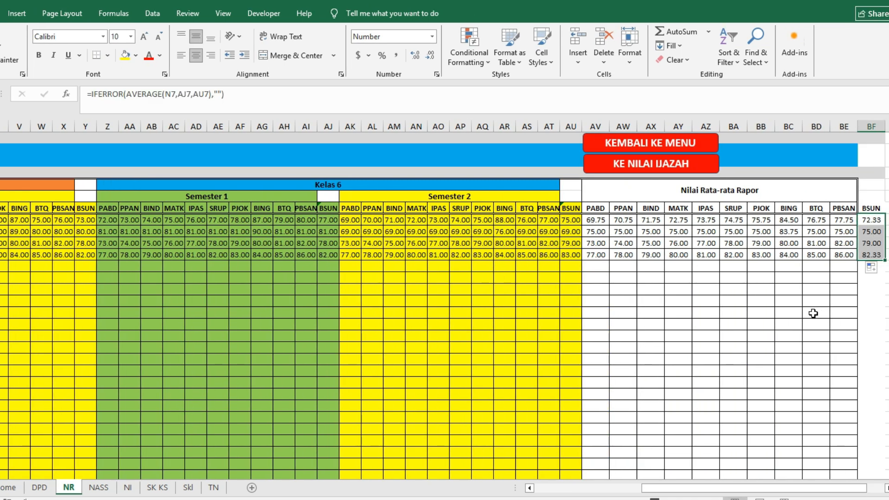
left_click(813, 314)
left_click(876, 252)
left_click(874, 219)
left_click(874, 211)
left_click(874, 236)
left_click(824, 243)
left_click(678, 266)
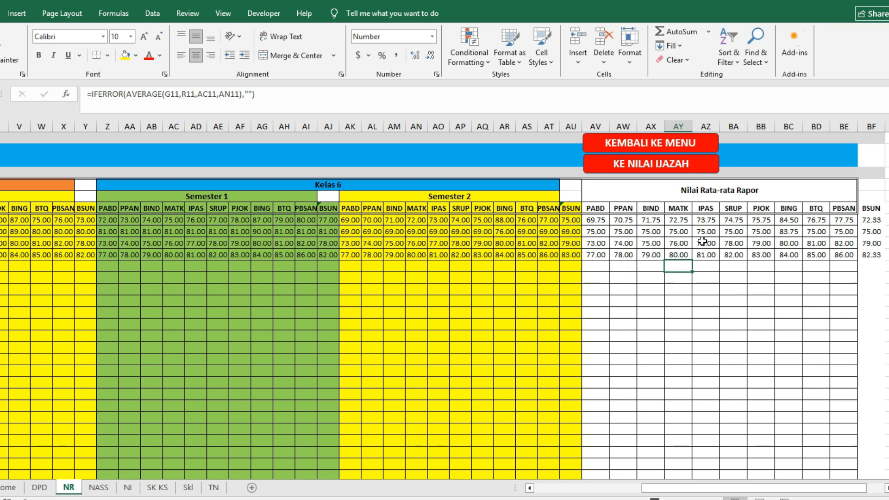
Open the Nilai Asesmen Akhir sheet from the home menu and link header cell AD4 after PBSAN to =home!S5.
left_click(660, 145)
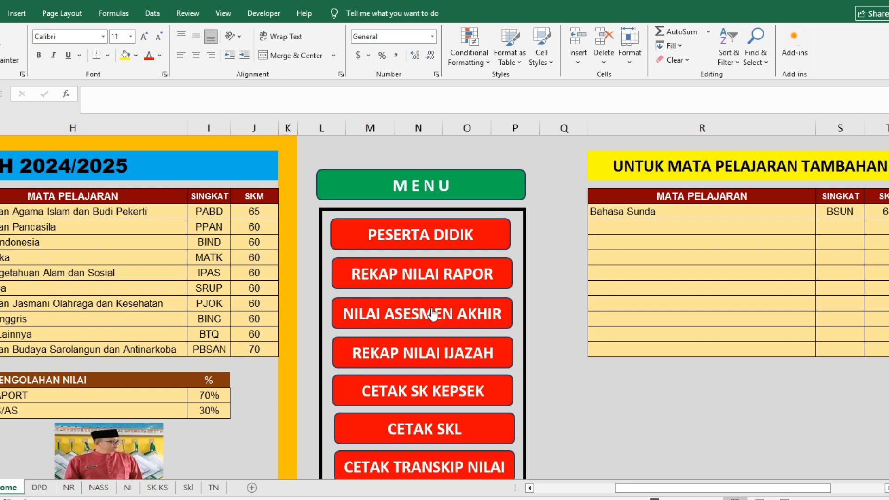
left_click(432, 314)
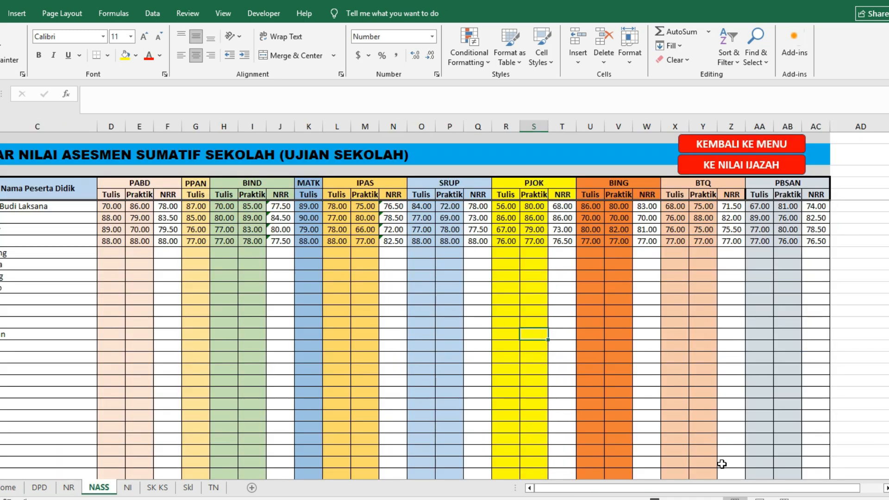
left_click(708, 183)
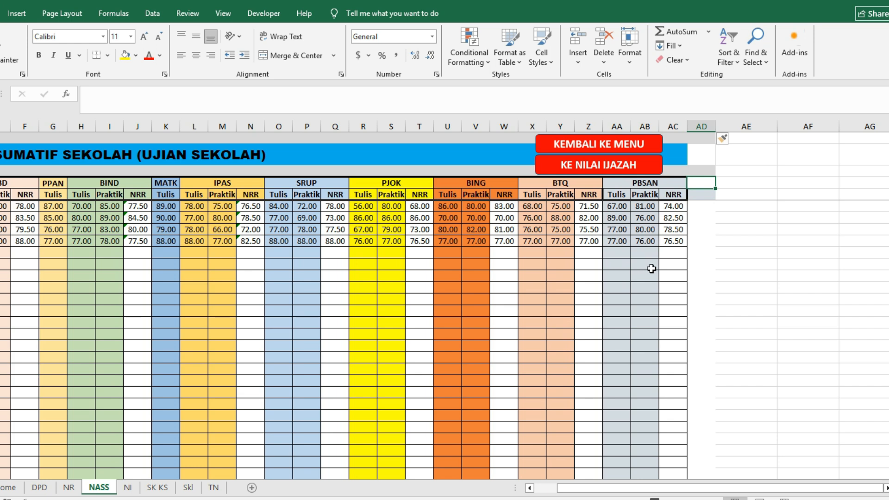
type("=home!")
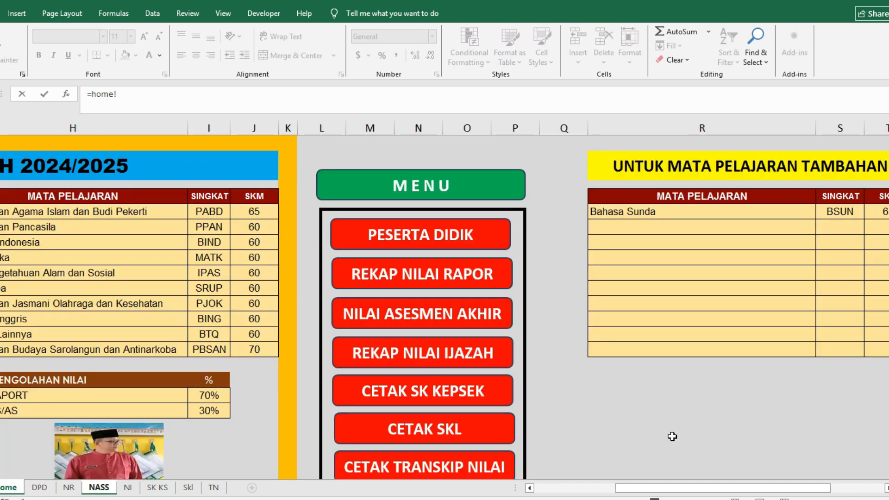
left_click(843, 214)
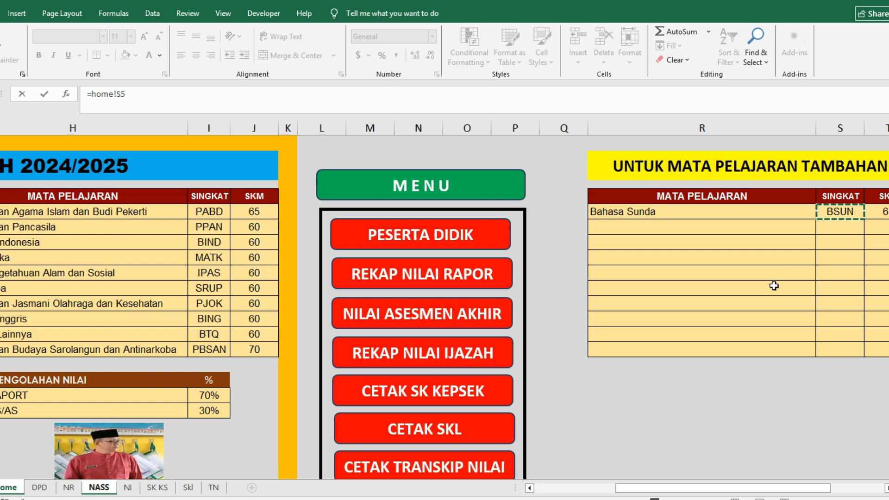
key("Return")
left_click(703, 184)
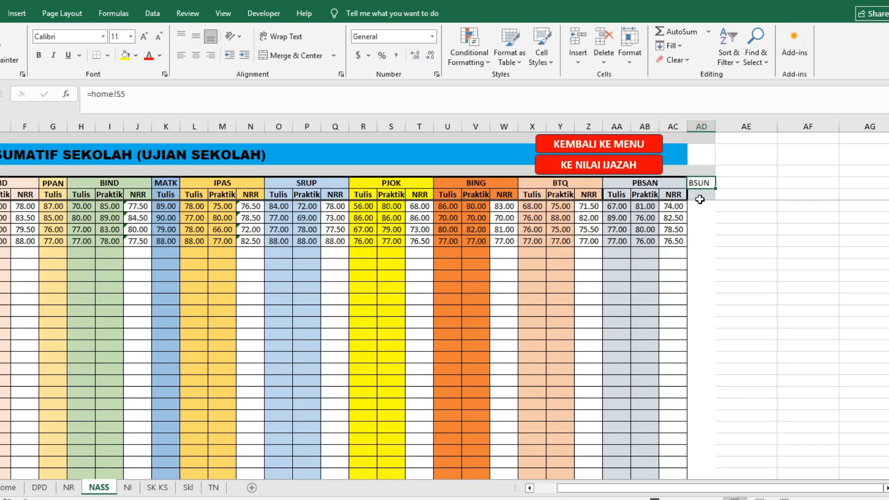
Copy the PBSAN subheadings Tulis, Praktik and NRR into the three cells beneath the BSUN header.
left_click_drag(621, 194, 672, 193)
key("ctrl+v")
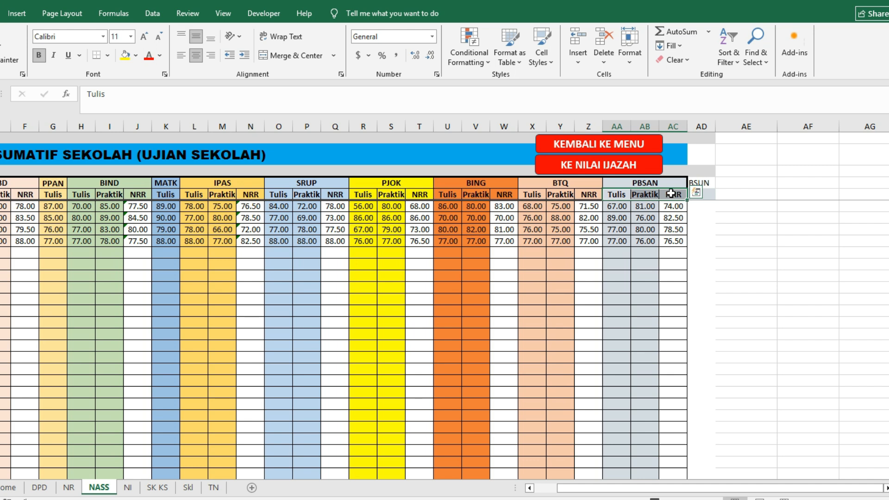
left_click(701, 194)
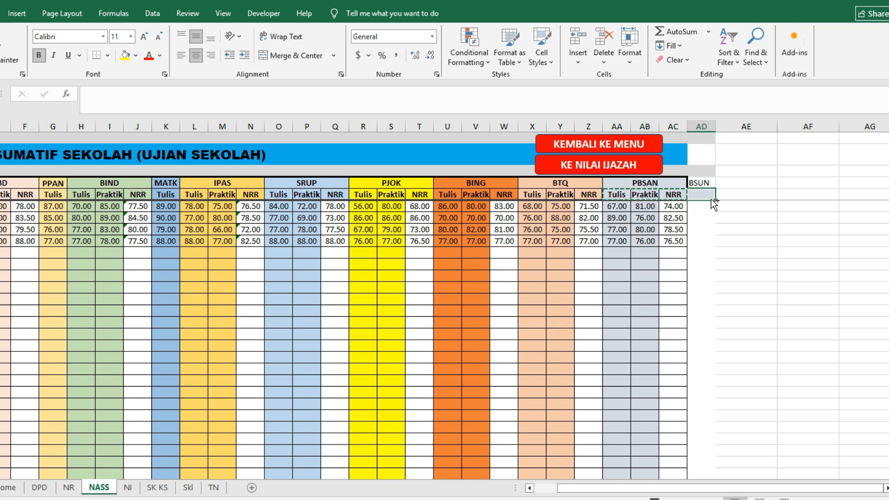
type("Tulis\tPraktik\tNRR")
key("Escape")
Narrow columns AD to AF to an equal width and merge and center the BSUN header across them.
left_click_drag(701, 126, 806, 129)
left_click(730, 229)
left_click_drag(702, 183, 759, 183)
left_click(297, 55)
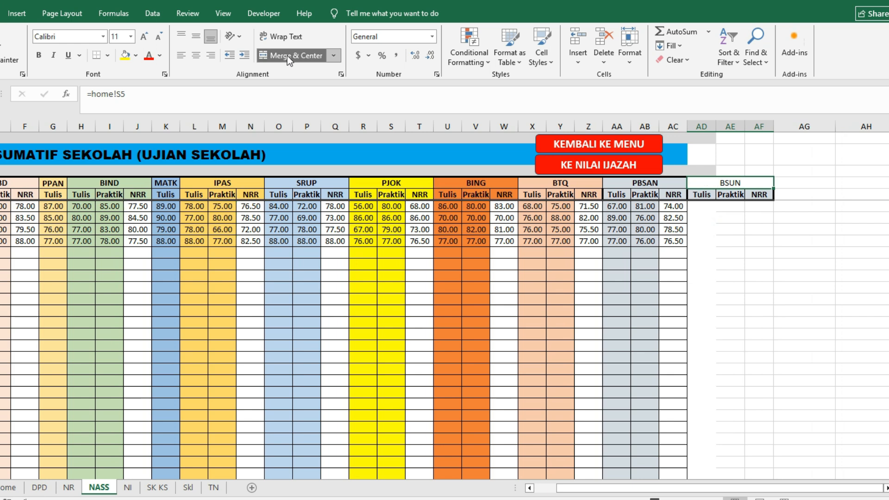
Enter 80 as the first student's BSUN Tulis grade.
left_click(750, 244)
left_click(703, 209)
type("80")
key("Return")
Copy the first four students' BTQ Tulis and Praktik grades into the BSUN columns and remove the pasted cells' fill color.
left_click_drag(531, 209, 560, 241)
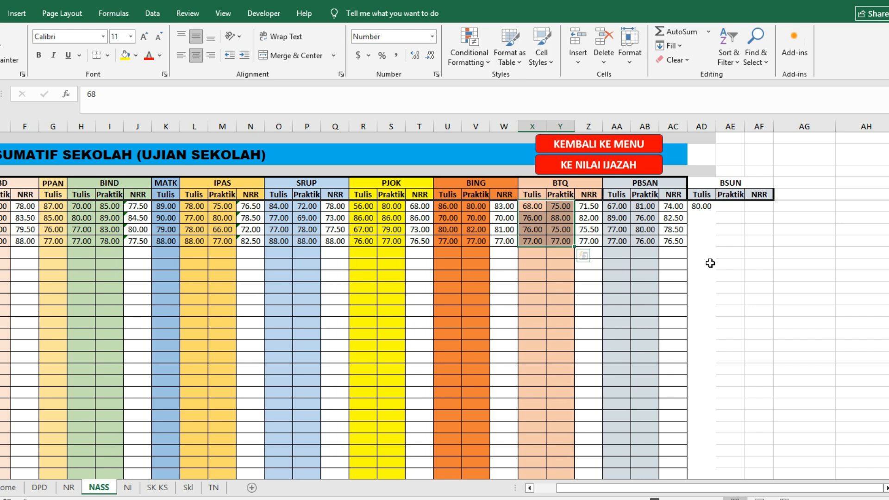
key("ctrl+c")
left_click(706, 209)
key("ctrl+v")
left_click(136, 56)
left_click(132, 112)
left_click_drag(700, 287, 706, 278)
Calculate the first student's BSUN NRR with =AVERAGE(AD6:AE6) and fill the formula down to the fourth student.
left_click(766, 209)
type("=")
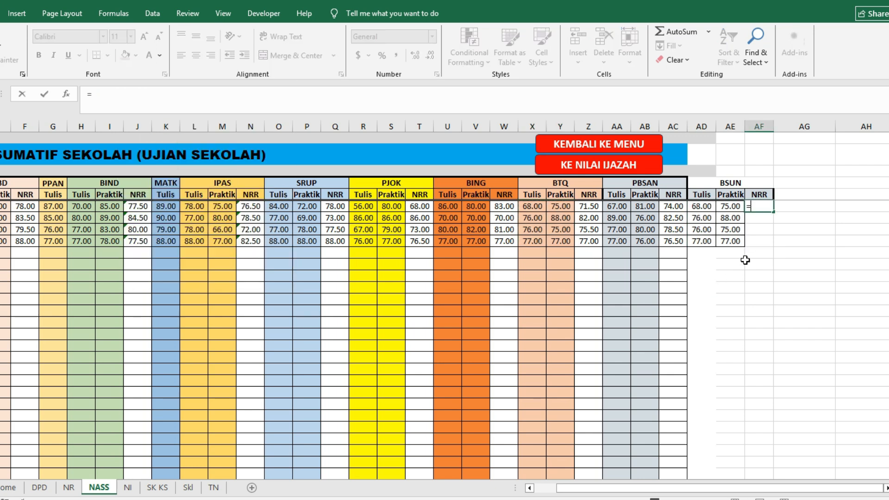
type("average(")
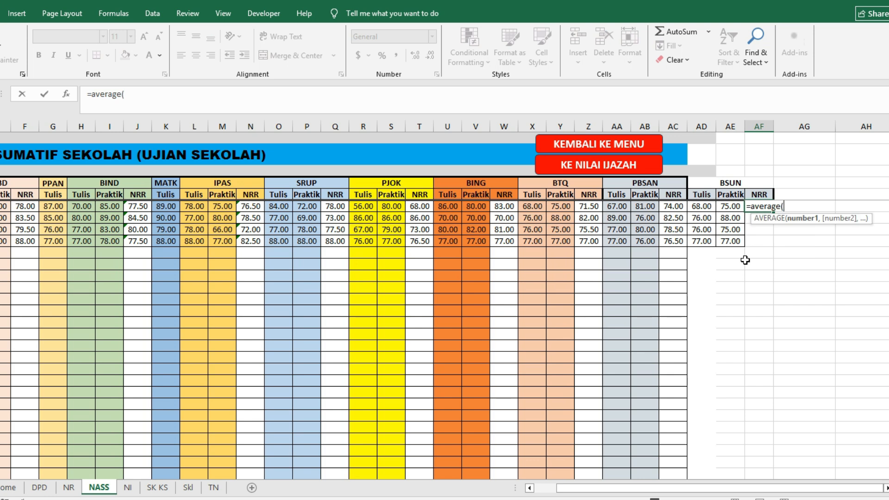
left_click_drag(700, 206, 718, 204)
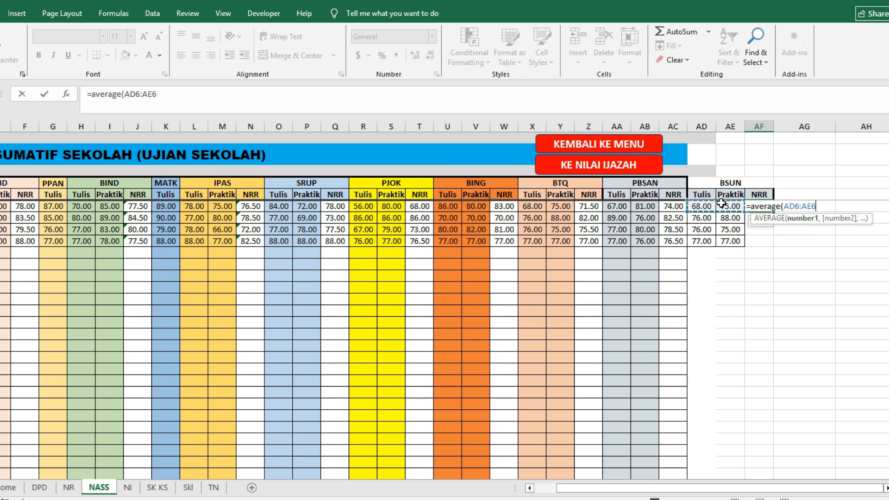
key("Return")
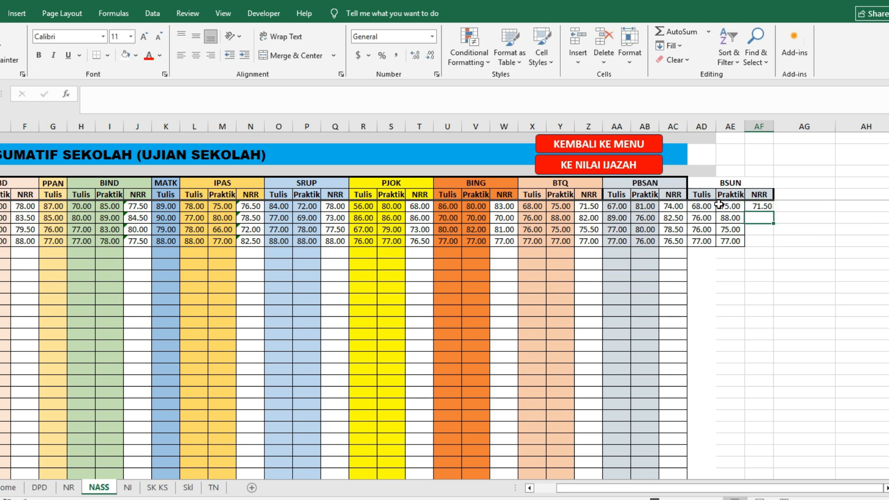
left_click(766, 209)
left_click_drag(773, 212, 771, 244)
left_click(739, 273)
left_click(754, 227)
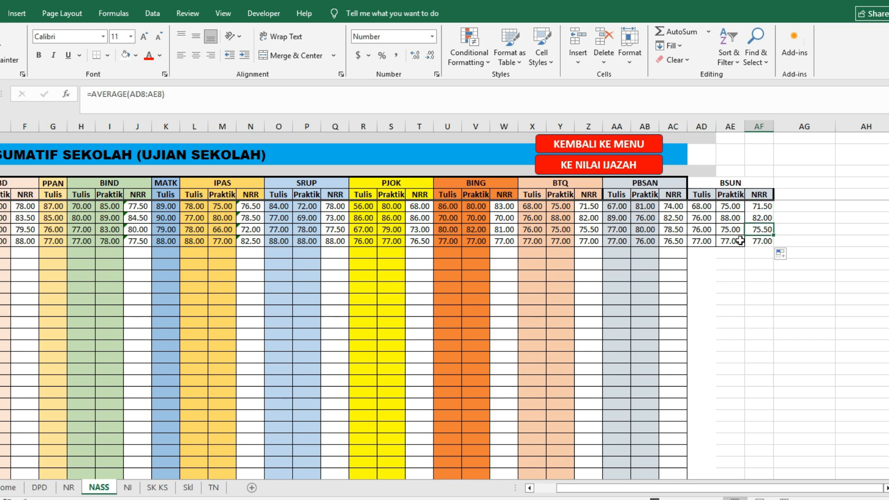
left_click(742, 240)
left_click(731, 183)
left_click(747, 226)
Open the Rekap Nilai Ijazah sheet from the home menu and inspect the formula behind the PPAN header.
left_click(628, 144)
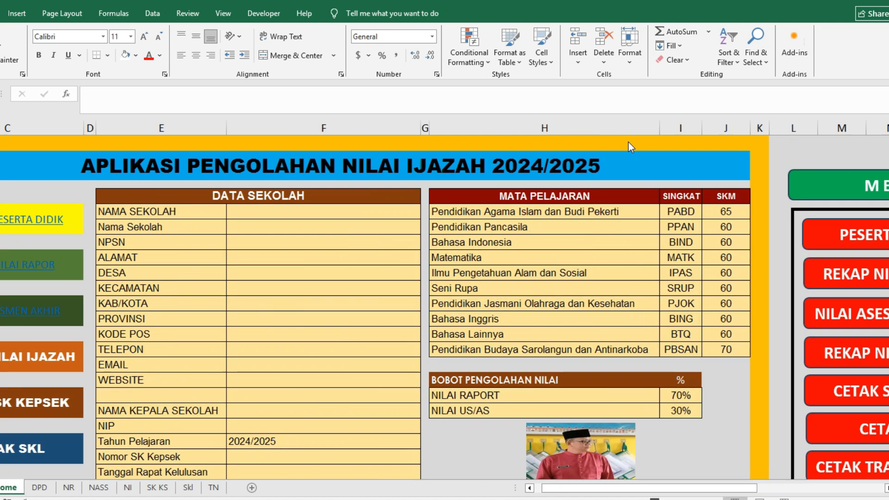
left_click_drag(565, 489, 633, 484)
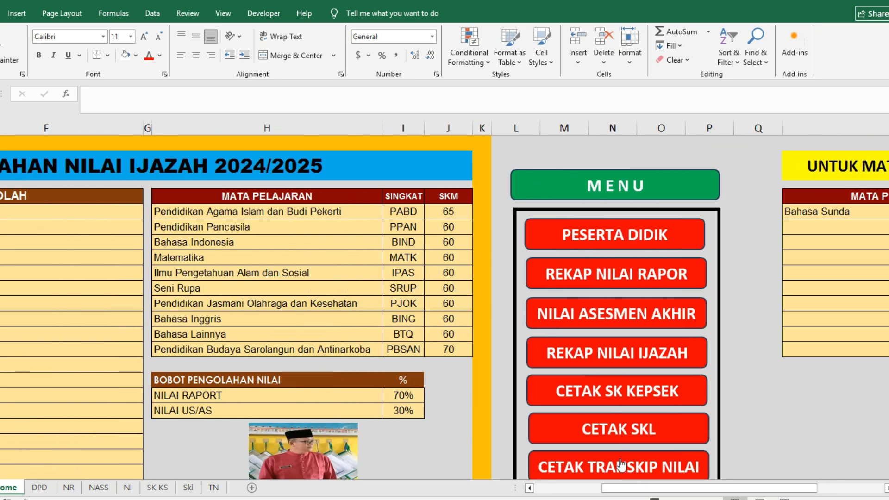
scroll(577, 366, "down", 1)
left_click(600, 309)
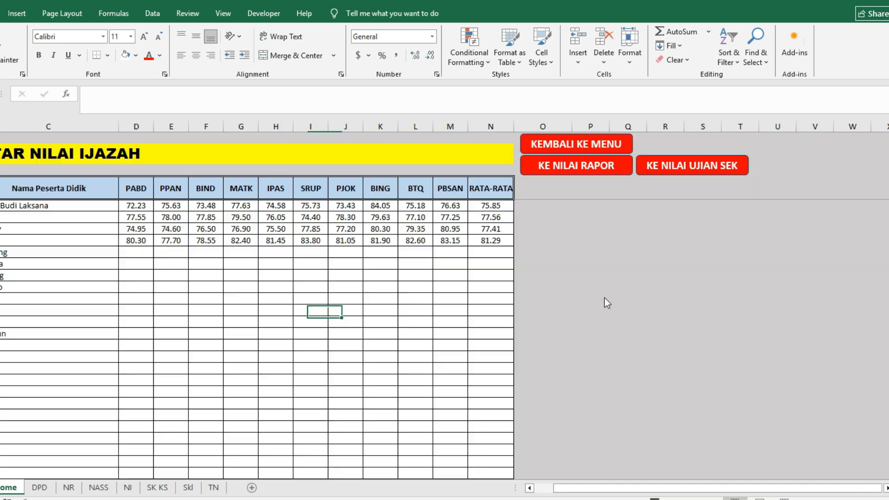
left_click(477, 298)
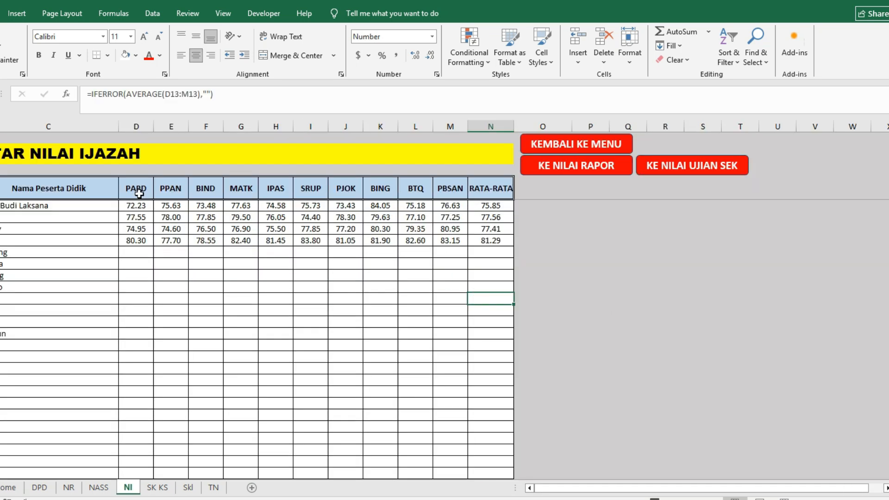
left_click(170, 192)
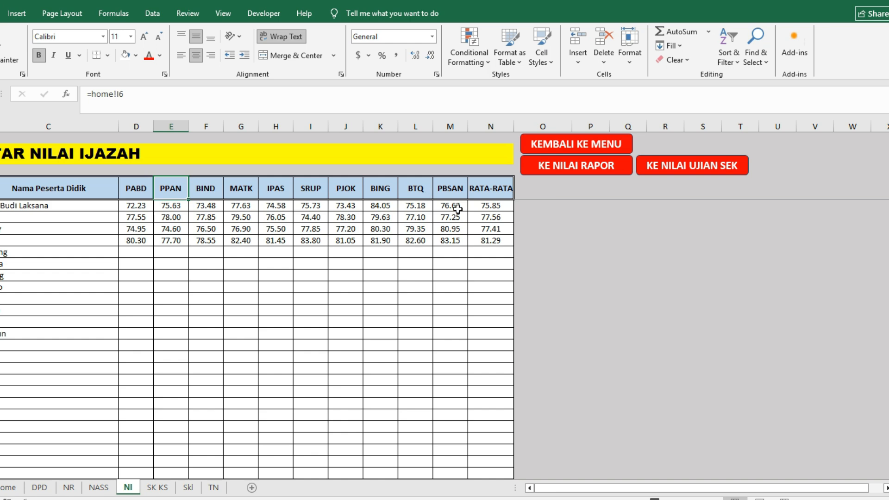
Insert a new column before RATA-RATA in the diploma-grade table.
right_click(499, 129)
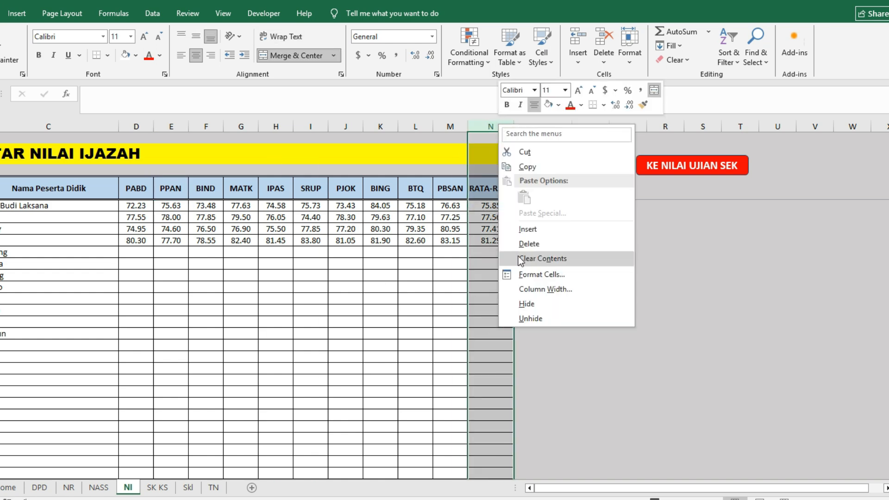
left_click(527, 229)
left_click(481, 253)
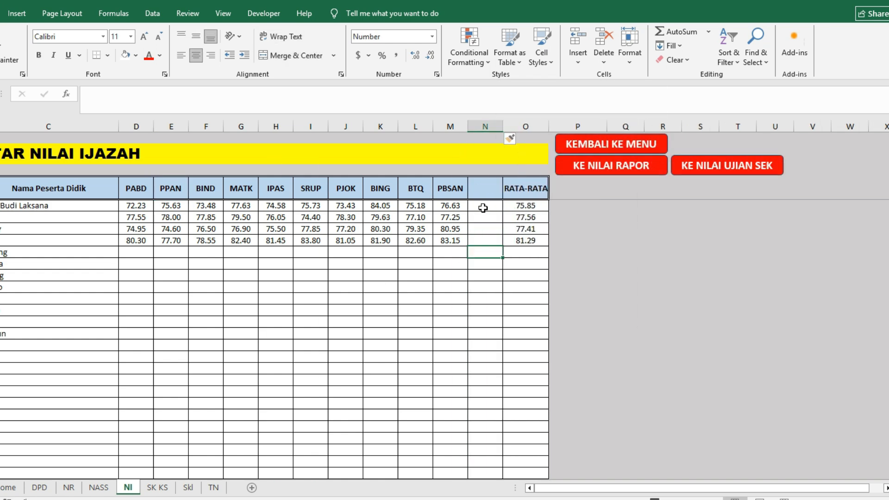
Link the new column's header to the BSUN abbreviation on the home sheet with a cell-reference formula.
left_click(486, 191)
type("=")
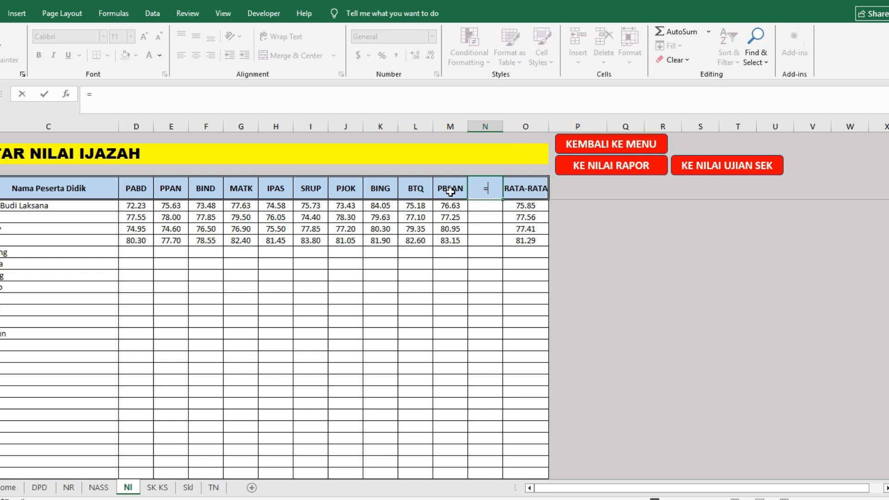
left_click(10, 487)
left_click_drag(780, 491, 820, 490)
left_click(601, 160)
key("Return")
left_click(486, 240)
left_click(481, 208)
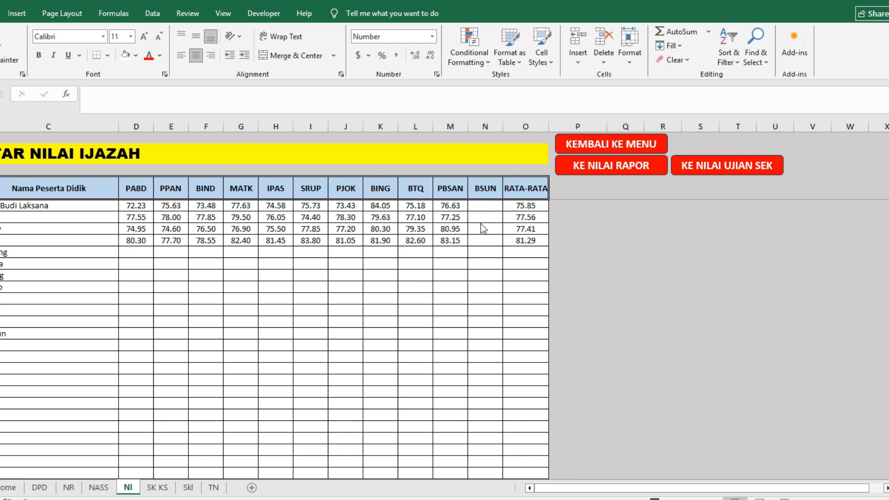
Examine the first student's PBSAN formula and trace its report-grade part to the weight in home I17 and the average in NR BE7.
left_click(455, 209)
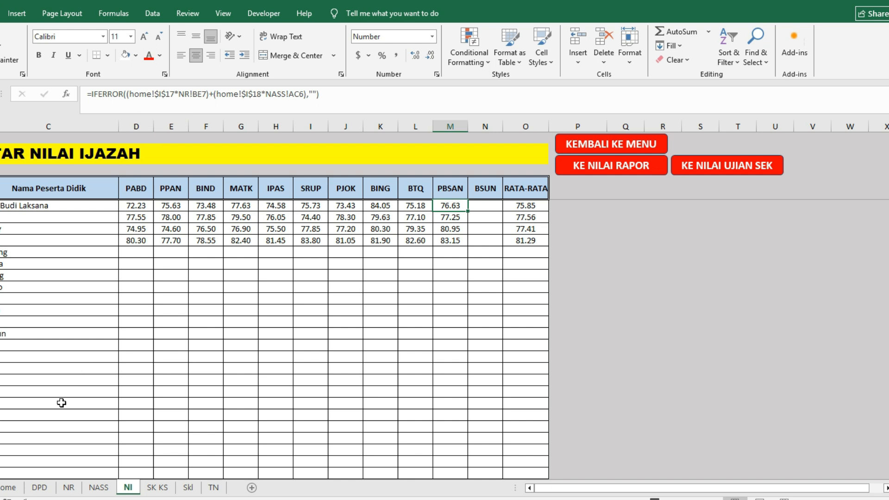
left_click(11, 490)
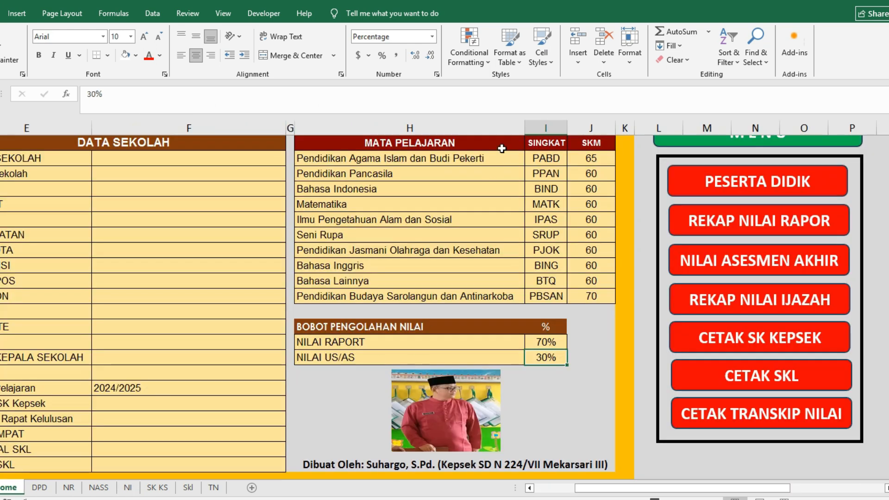
left_click(545, 127)
left_click(1, 342)
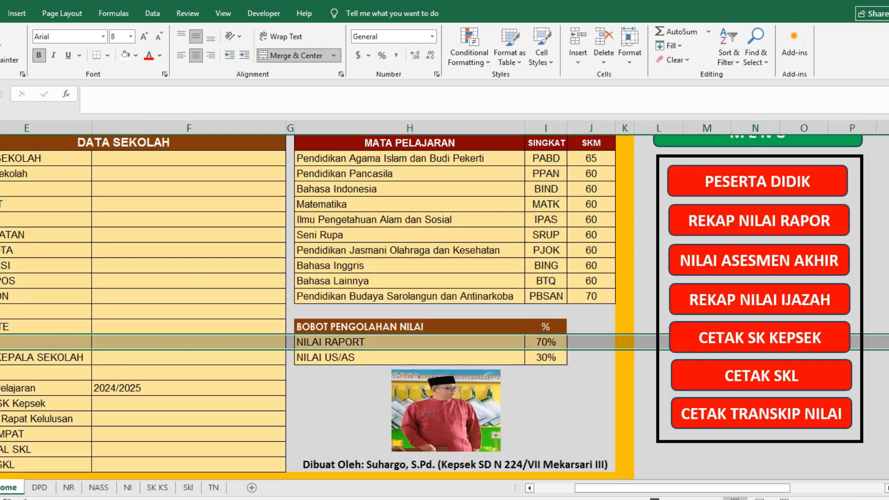
left_click(537, 345)
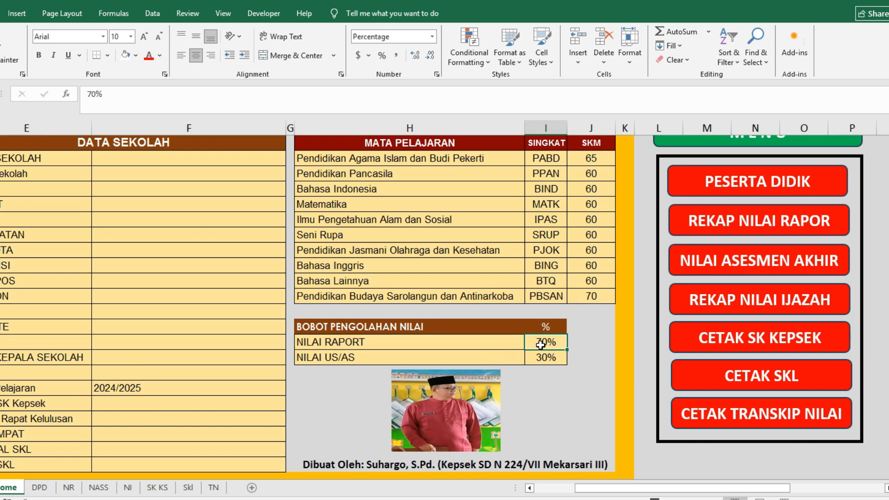
left_click(128, 488)
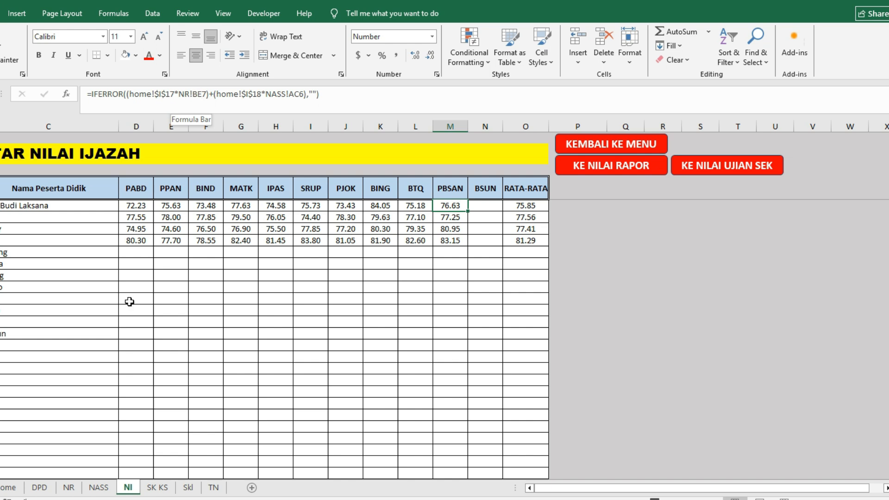
left_click(68, 488)
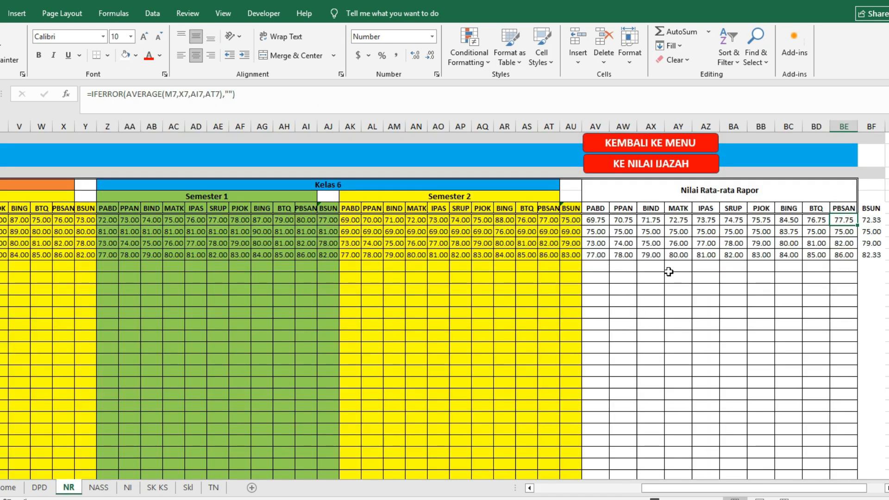
left_click(845, 125)
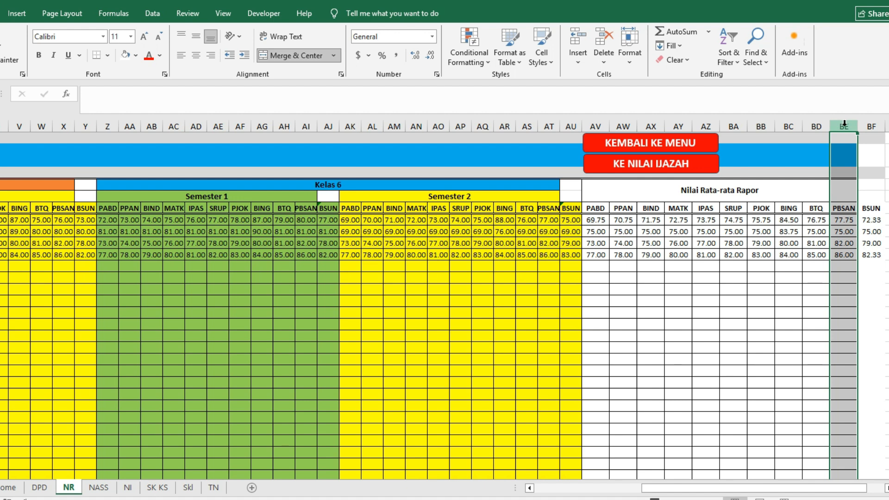
left_click(1, 220)
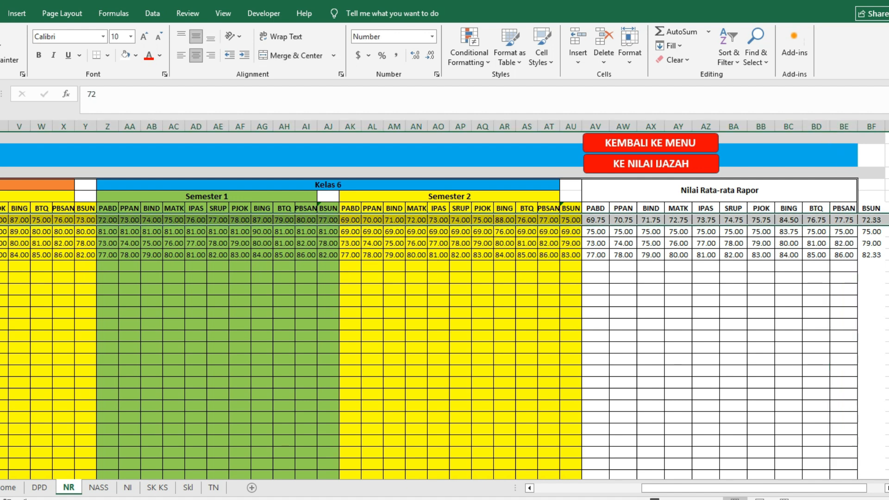
left_click(842, 220)
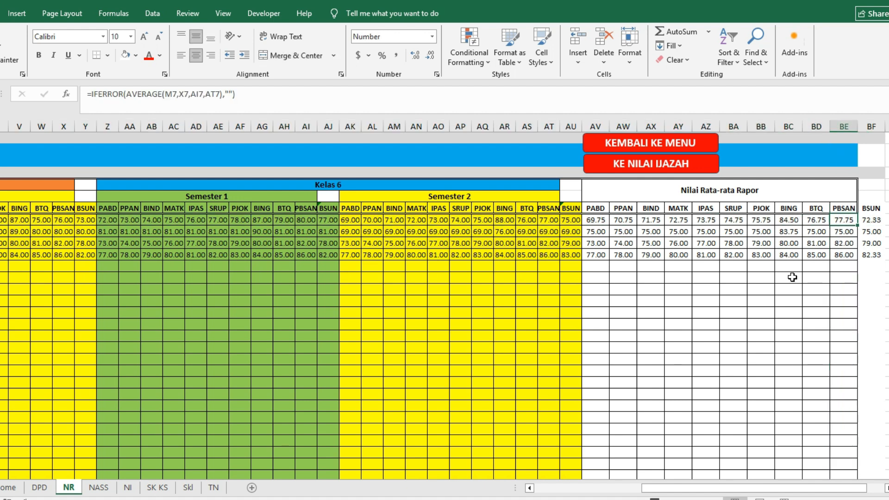
left_click(128, 488)
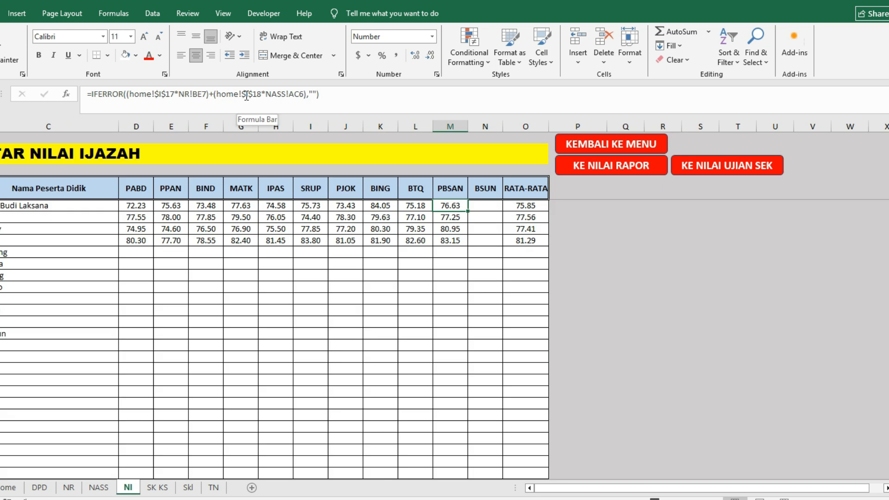
Trace the PBSAN formula's exam part to the weight in home I18 and the PBSAN NRR in NASS AC6.
left_click(14, 488)
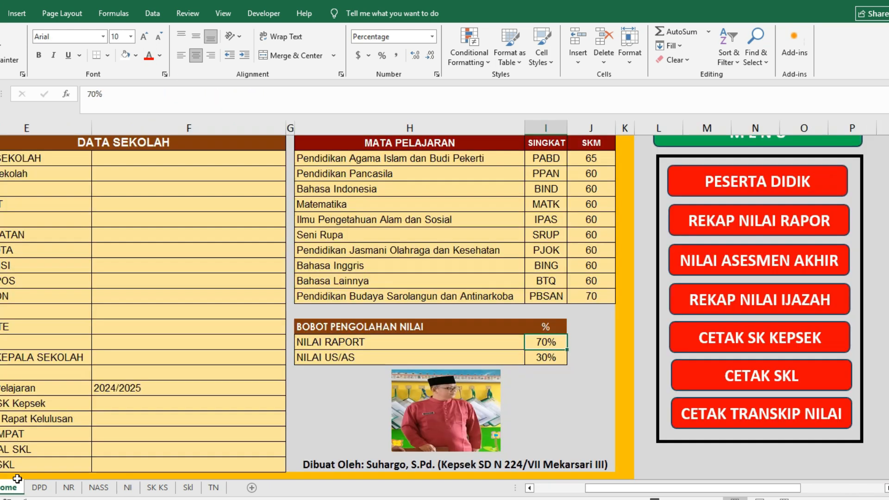
left_click(545, 127)
left_click(1, 358)
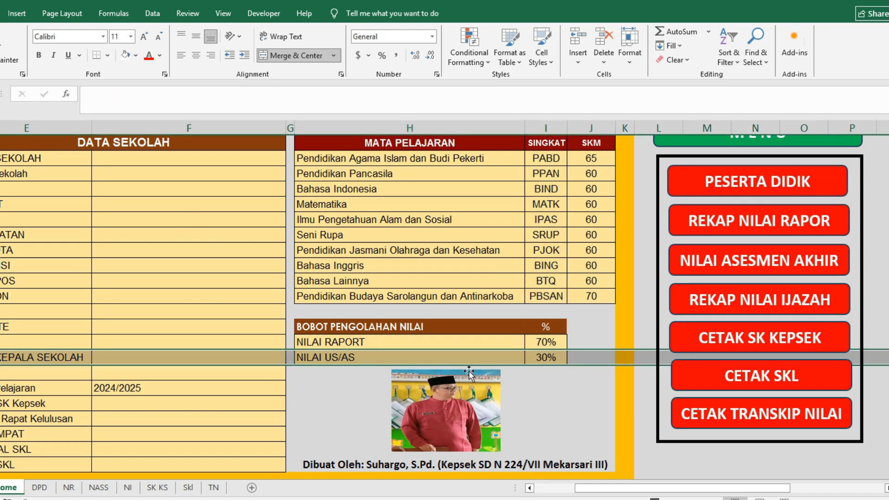
left_click(537, 357)
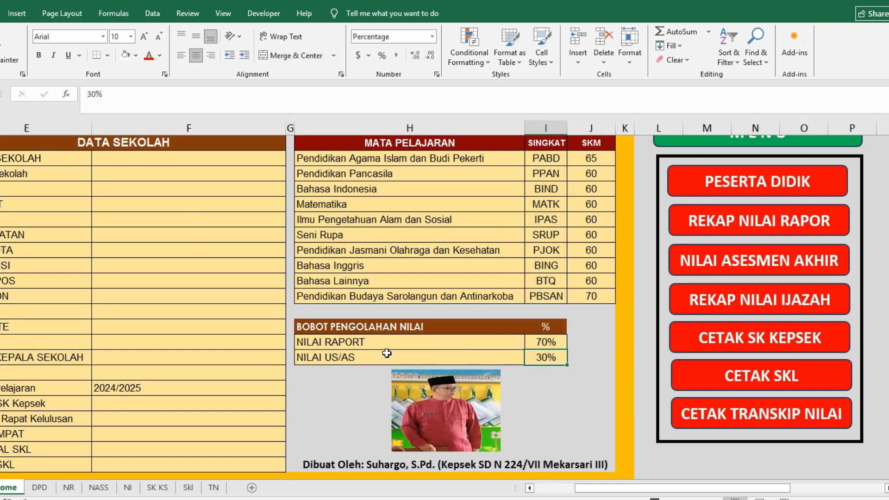
left_click(128, 488)
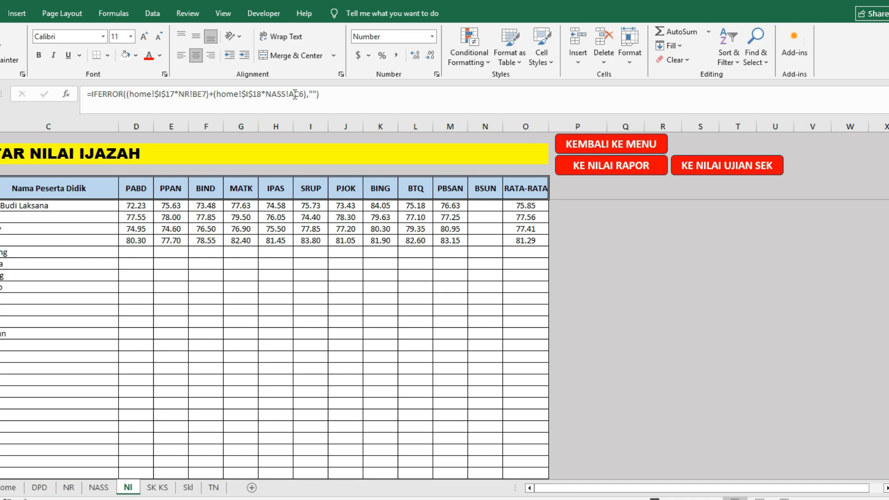
left_click(99, 487)
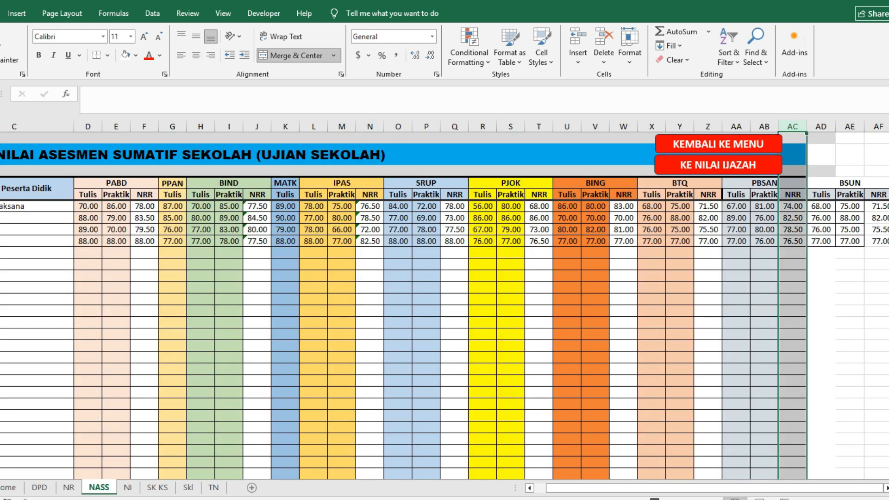
left_click(0, 206)
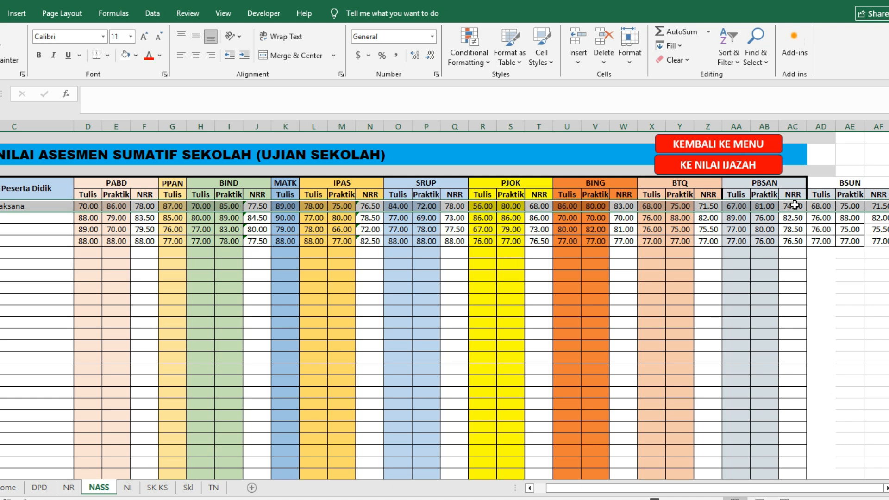
left_click(794, 205)
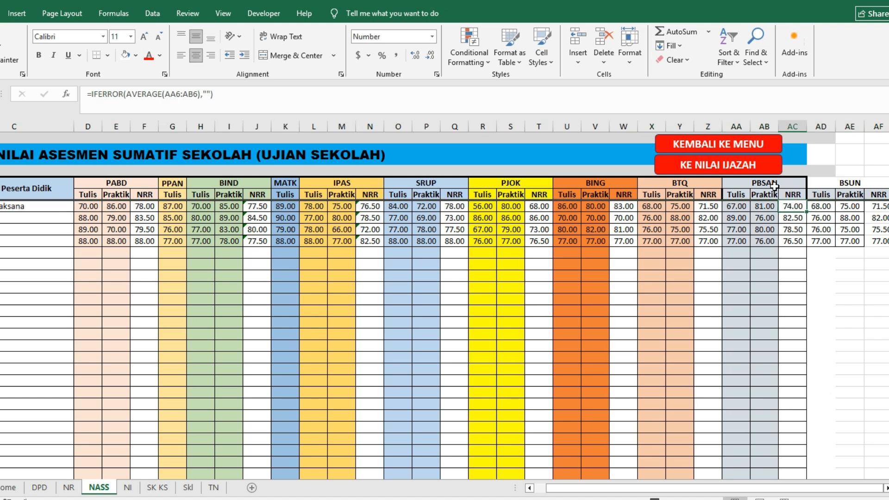
left_click(782, 185)
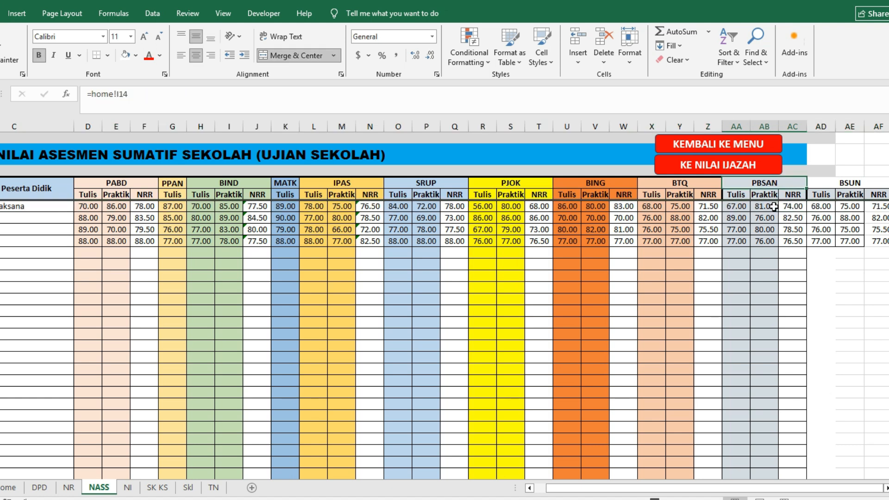
left_click(626, 276)
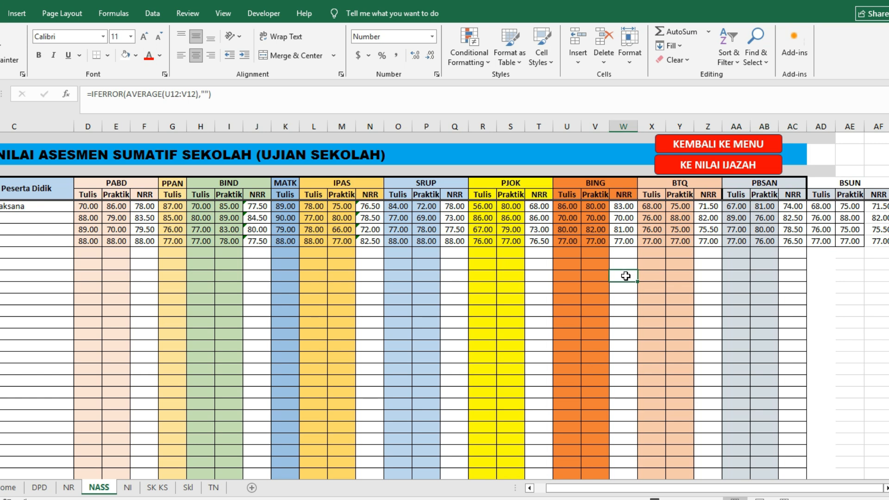
Copy the first student's PBSAN formula text on the NI sheet into that student's BSUN cell.
left_click(121, 489)
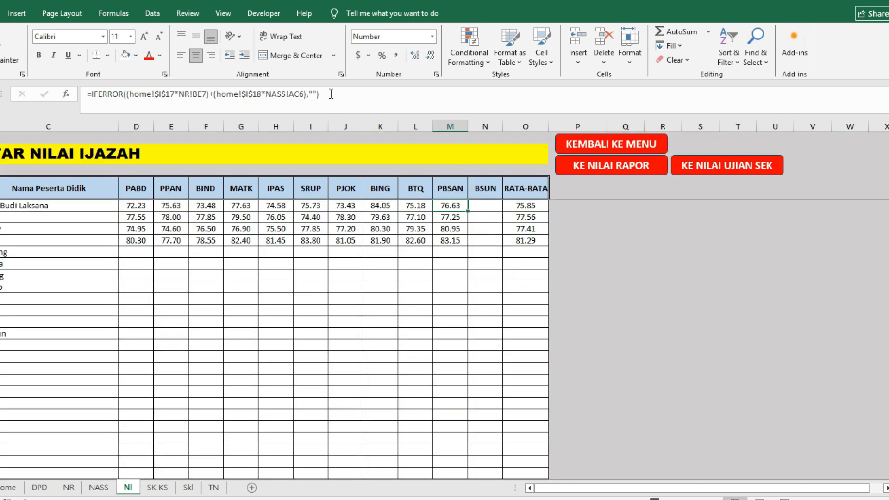
left_click_drag(331, 94, 86, 94)
key("ctrl+c")
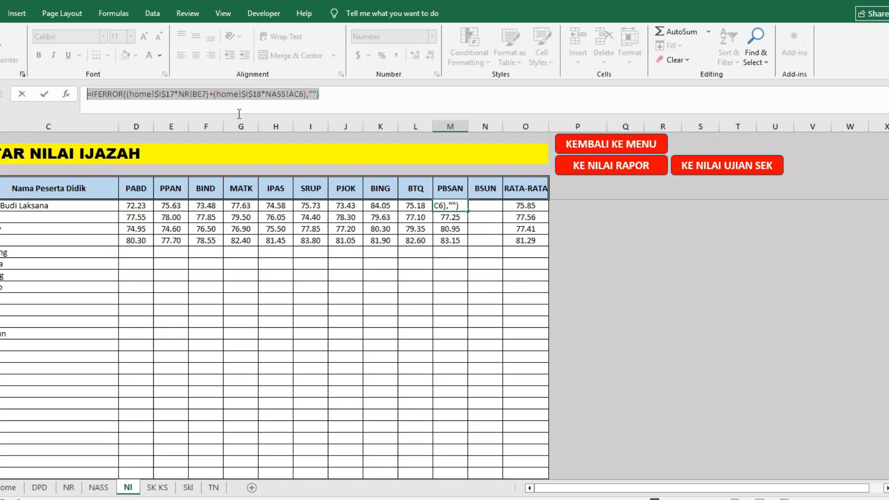
key("Escape")
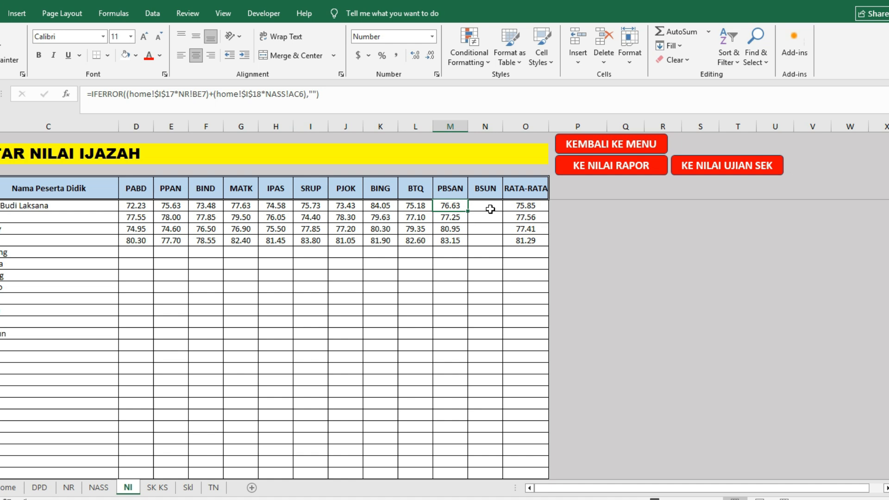
left_click(490, 209)
key("ctrl+v")
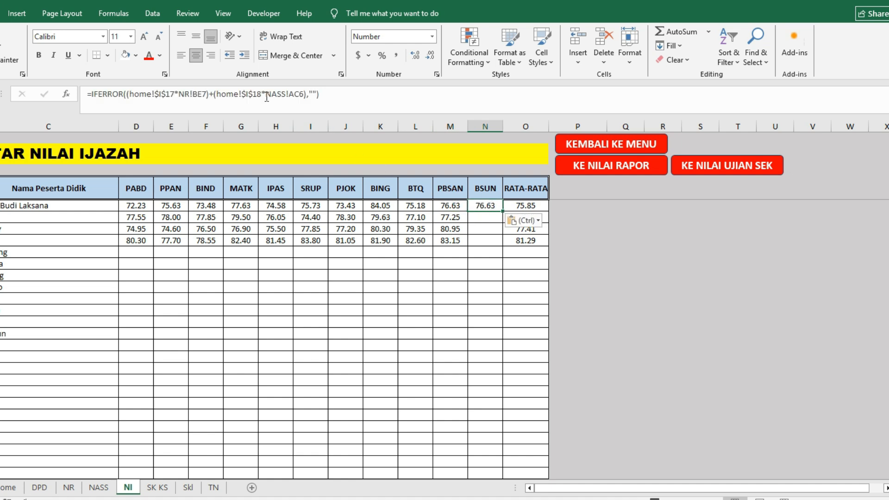
Replace the NR!BE7 reference in the first student's BSUN formula with the BSUN report average in NR!BF7.
left_click(180, 95)
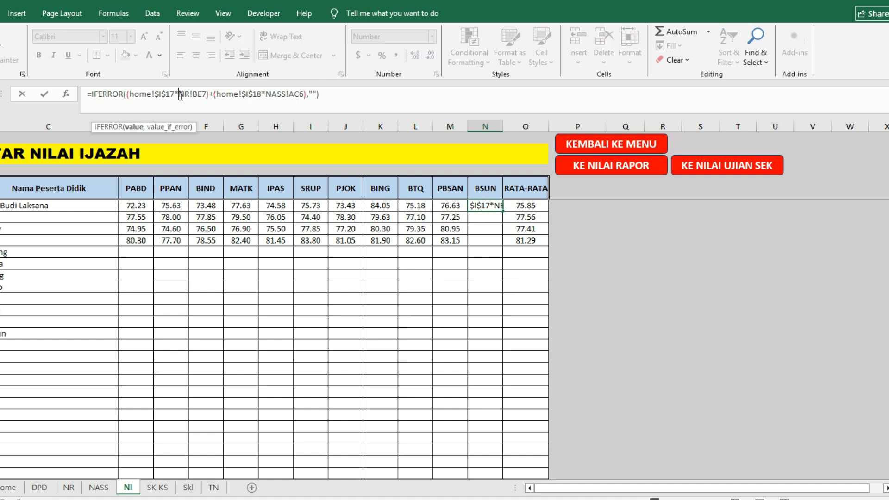
left_click(206, 95)
key("BackSpace")
key("BackSpace")
key("BackSpace")
key("BackSpace")
key("BackSpace")
key("BackSpace")
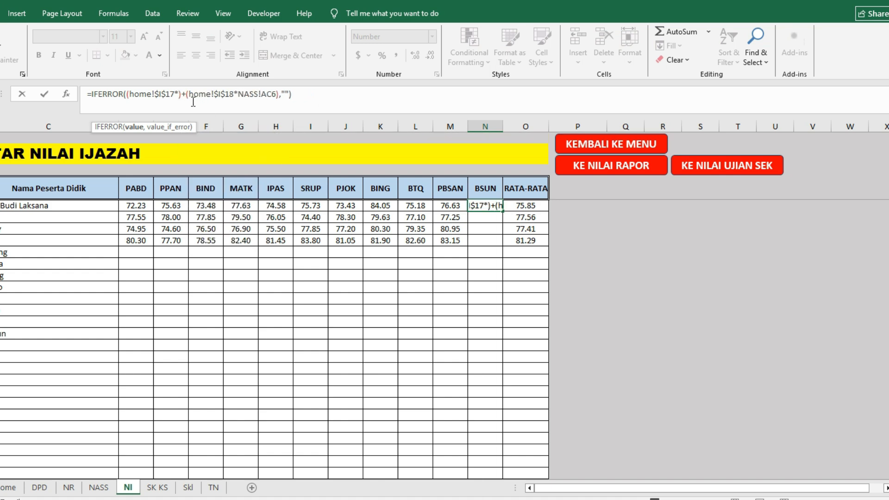
left_click(69, 489)
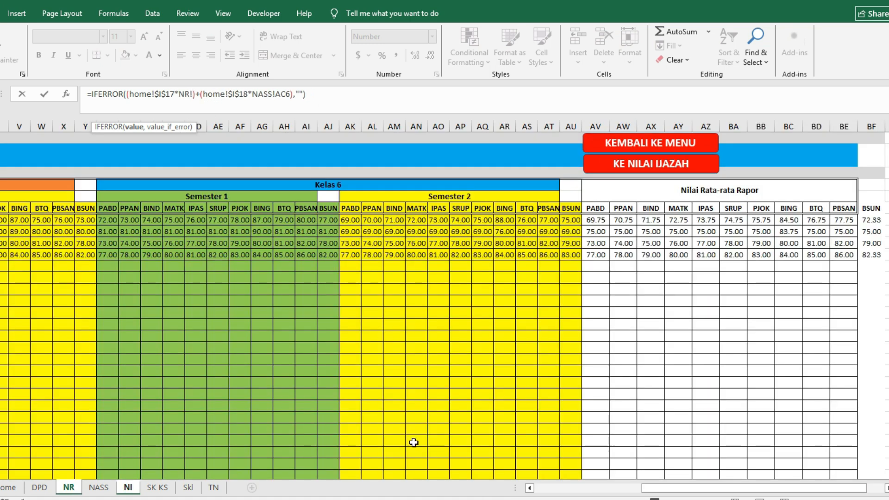
left_click(870, 220)
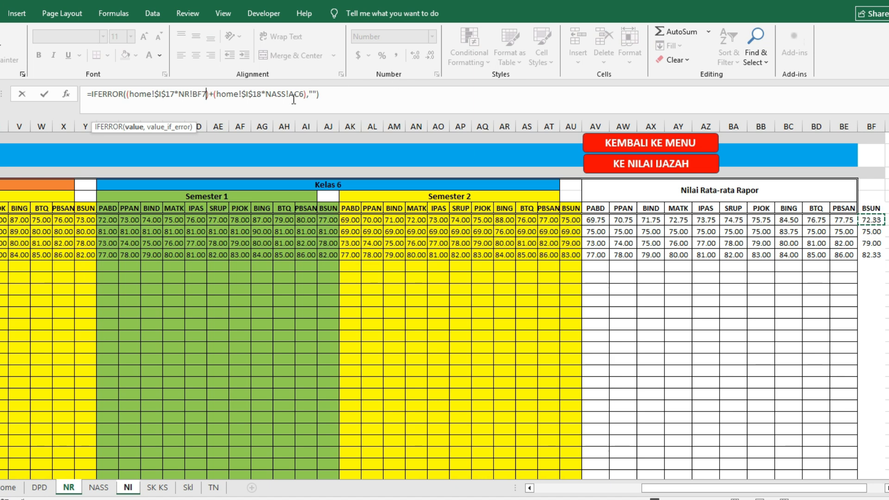
Replace the NASS!AC6 reference in the first student's BSUN formula with NASS!AF6 and fill the formula down to the fourth student.
left_click_drag(266, 94, 281, 95)
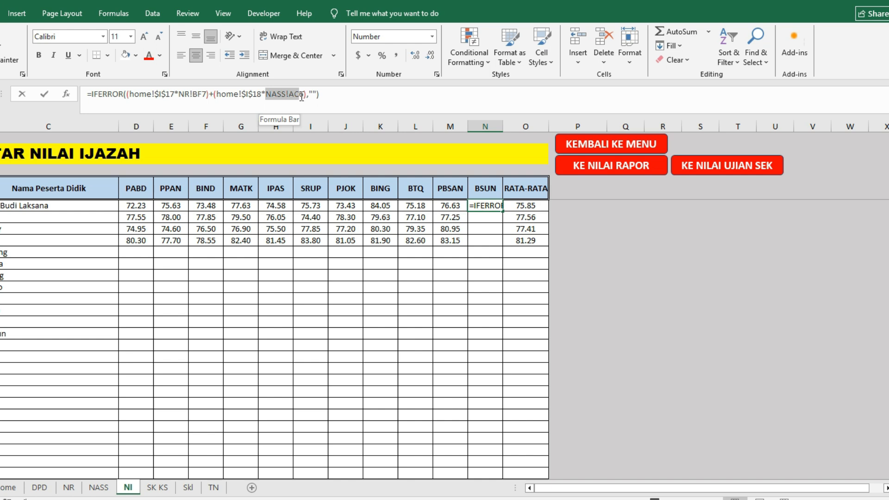
left_click_drag(302, 98, 305, 95)
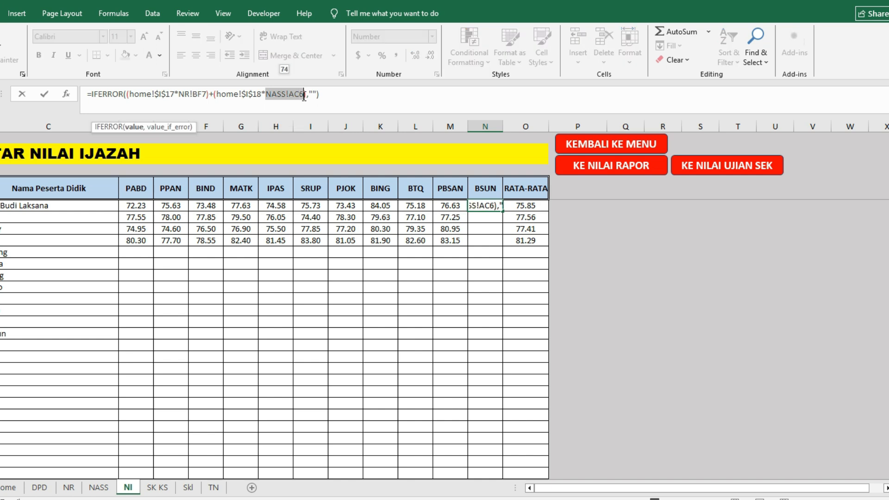
key("BackSpace")
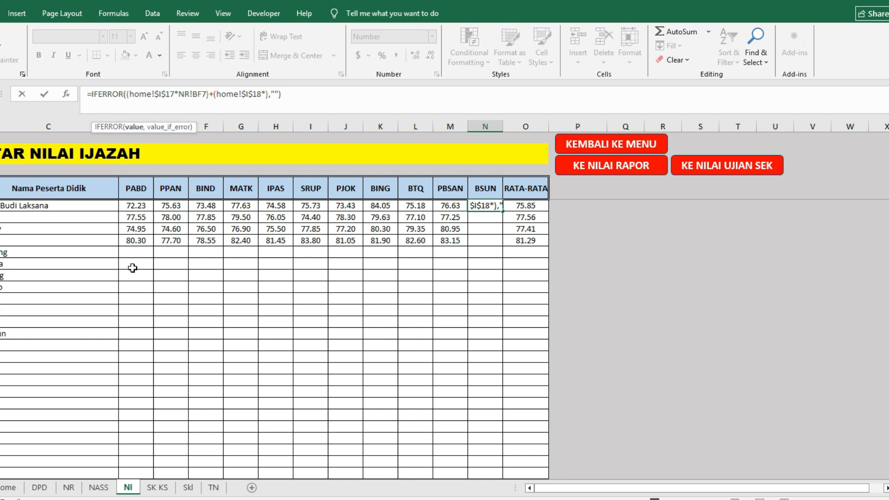
left_click(103, 487)
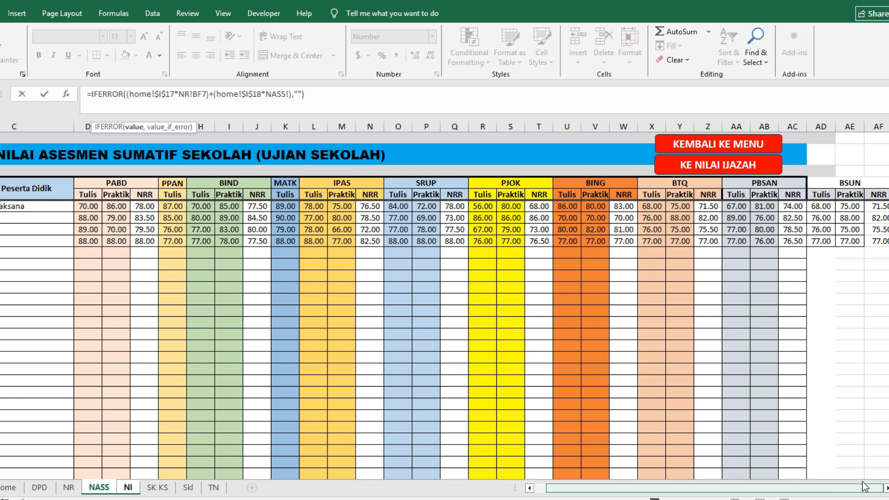
left_click(877, 207)
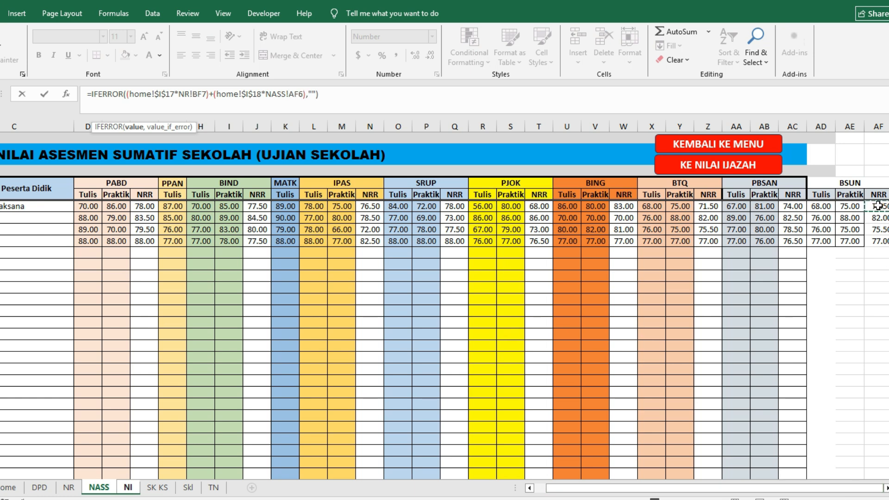
key("Return")
left_click(500, 208)
left_click_drag(502, 213, 501, 243)
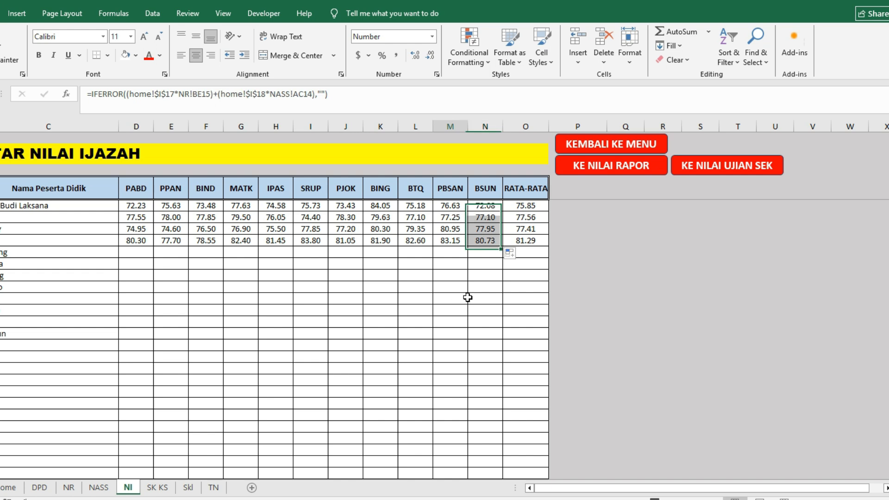
Extend the first student's RATA-RATA formula on the NI sheet to average D5:N5, so it includes BSUN.
left_click(535, 241)
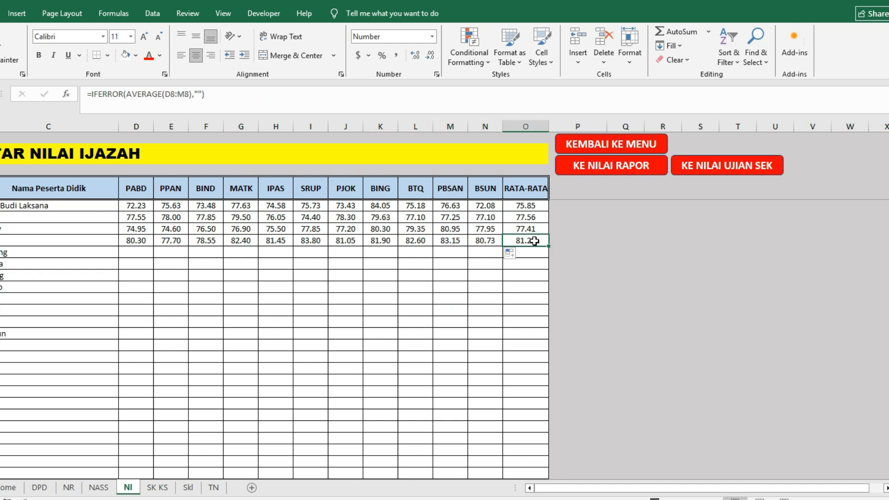
left_click(527, 205)
double_click(532, 206)
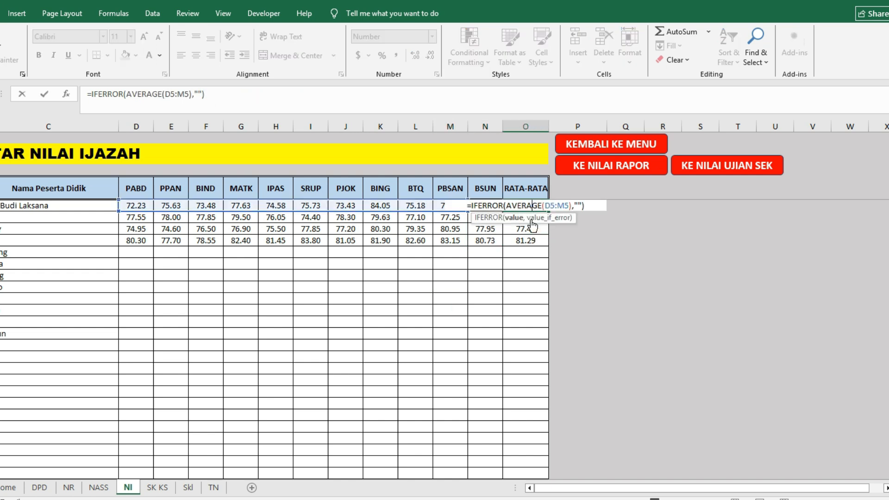
key("Escape")
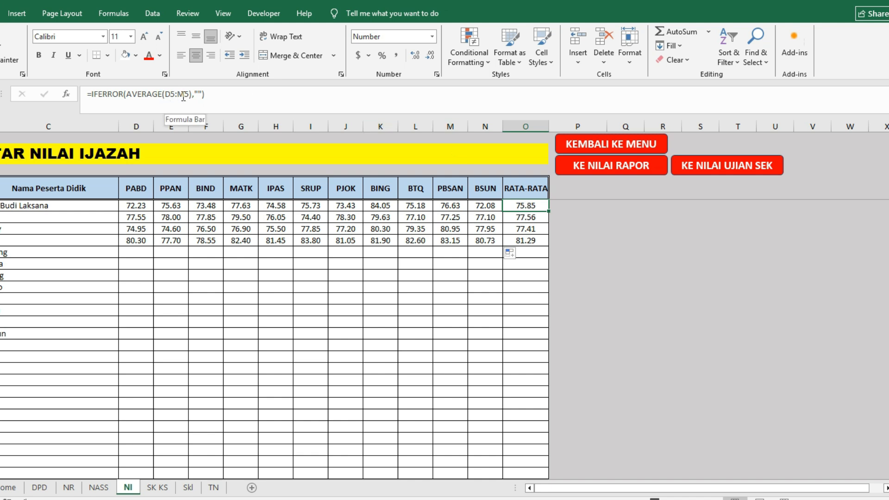
left_click(450, 126)
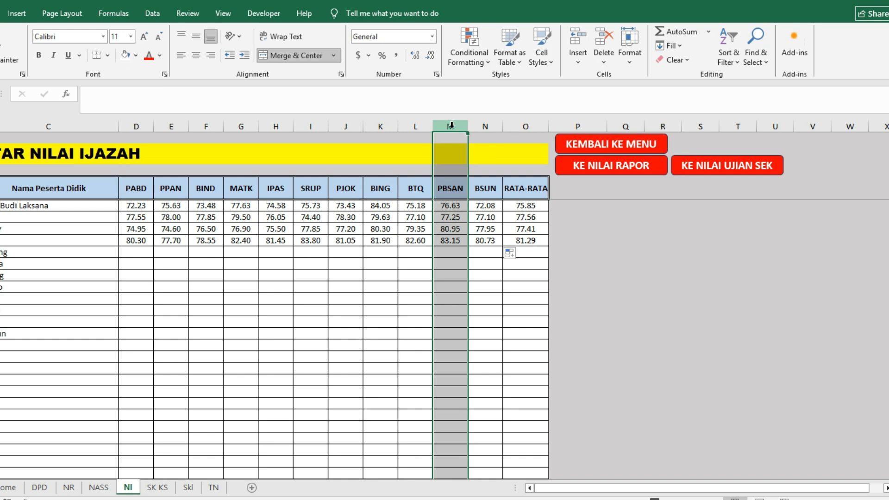
left_click(485, 126)
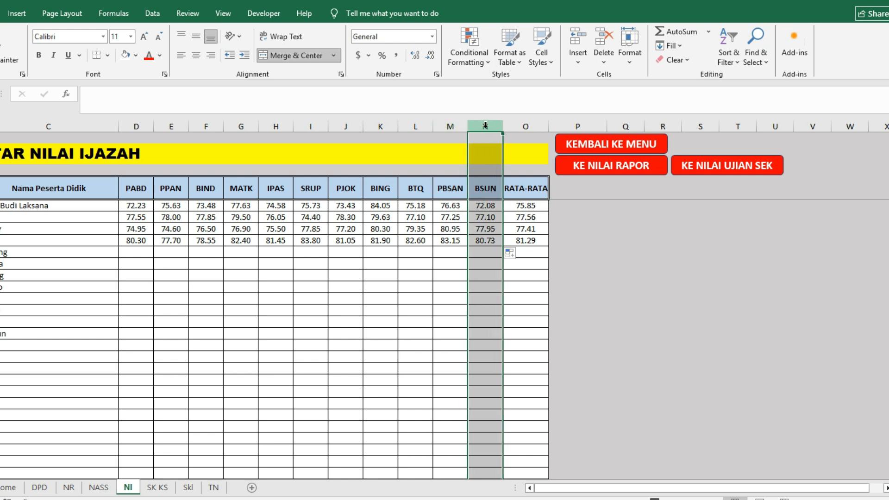
left_click(527, 206)
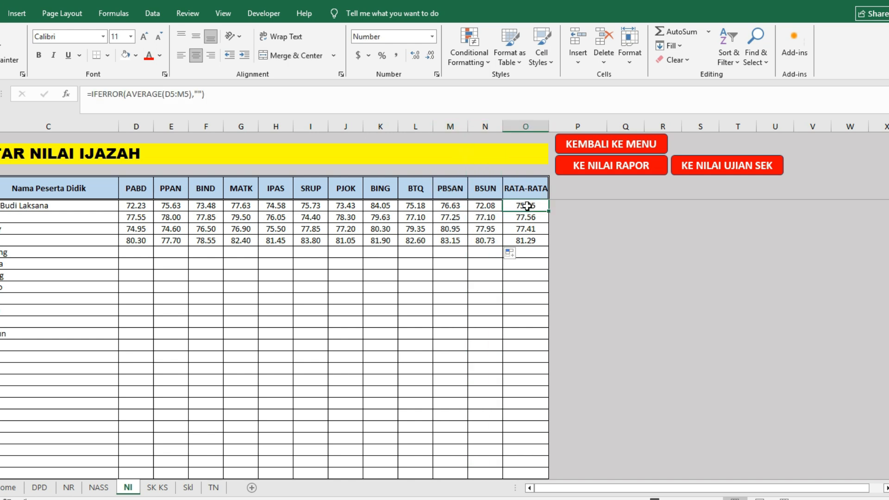
left_click(186, 96)
key("BackSpace")
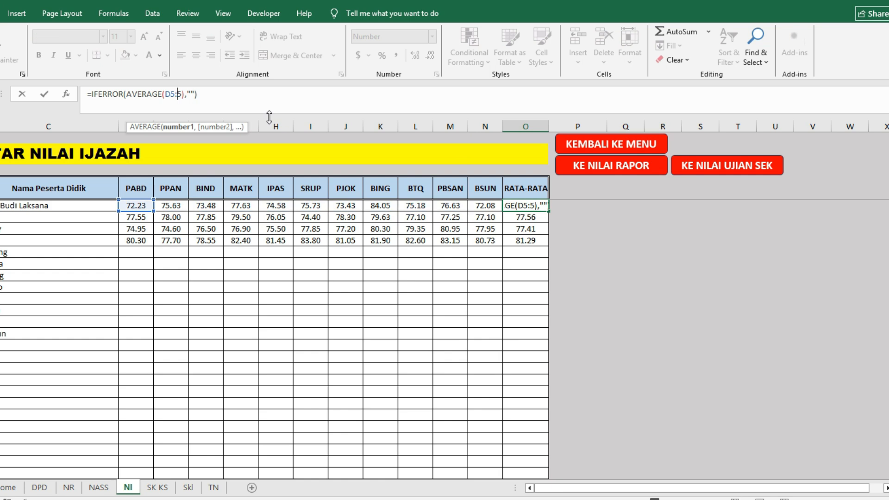
type("N")
key("Return")
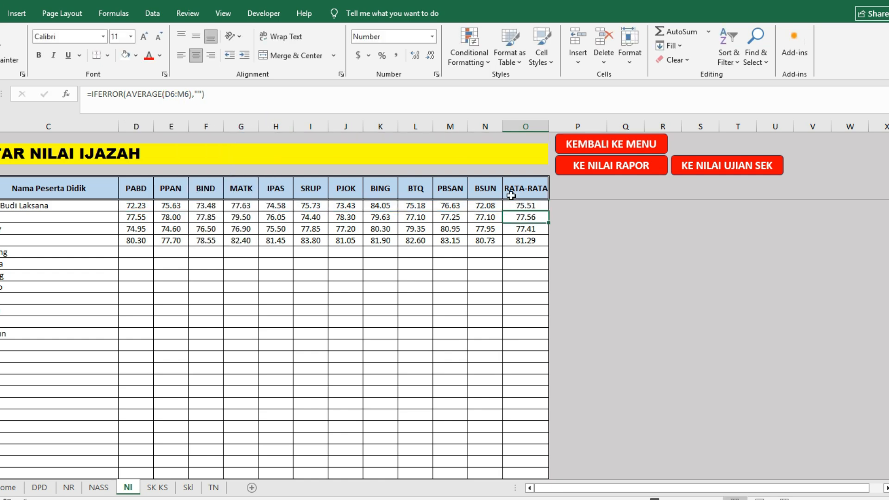
Fill the first student's RATA-RATA formula down to the other graded students and check the resulting averages.
left_click(539, 205)
left_click_drag(550, 211, 549, 254)
left_click(539, 228)
left_click(530, 207)
left_click(530, 230)
left_click(531, 242)
left_click_drag(533, 227, 531, 213)
left_click(446, 241)
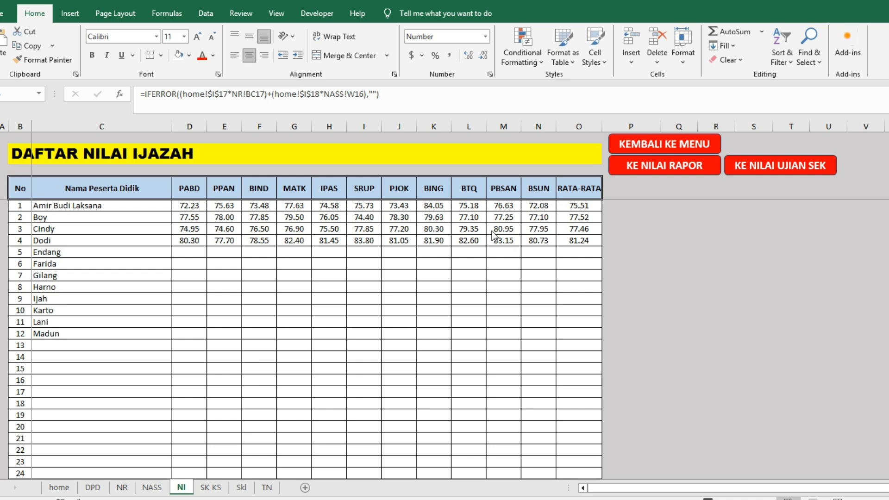
Examine the subject and grade tables on the Skl graduation letter and the TN transcript sheet.
left_click(242, 487)
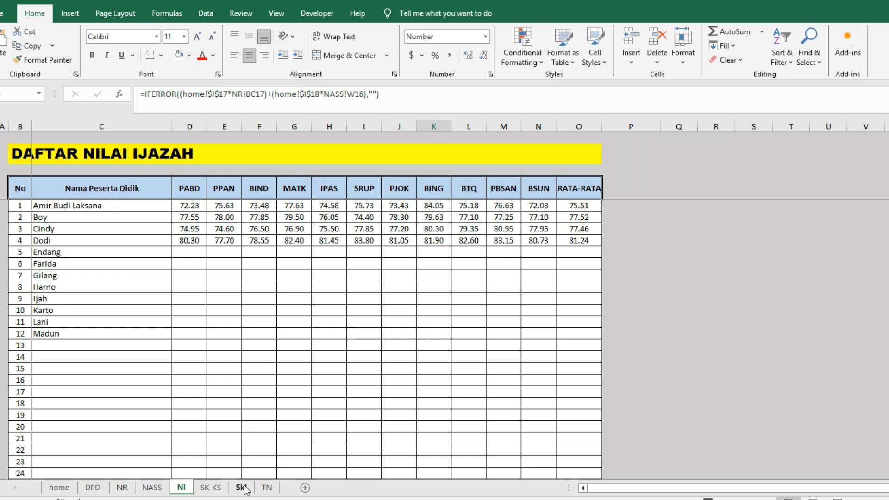
scroll(224, 317, "down", 4)
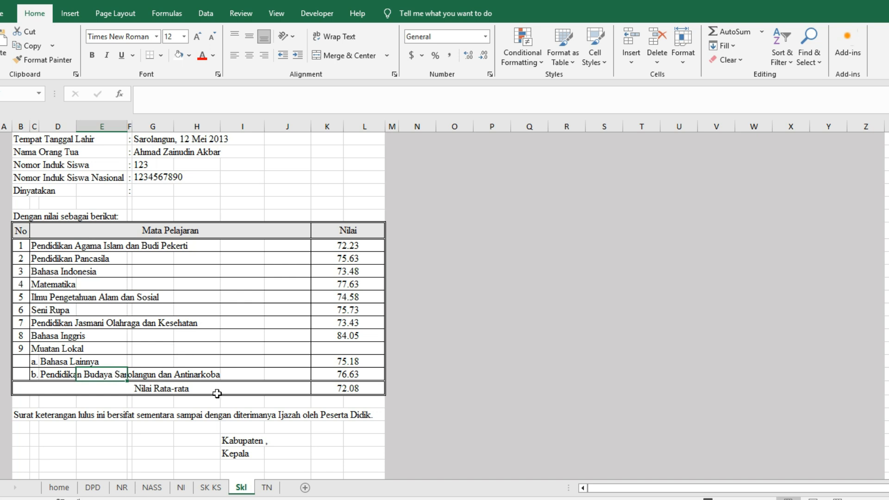
left_click(267, 487)
scroll(246, 338, "up", 2)
scroll(245, 332, "up", 1)
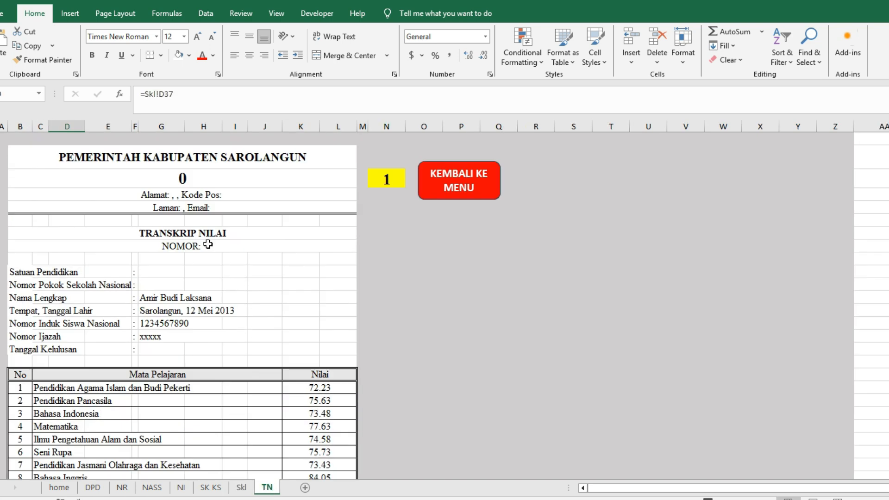
left_click(208, 244)
scroll(199, 297, "down", 2)
scroll(215, 417, "down", 3)
scroll(215, 416, "up", 3)
left_click(60, 487)
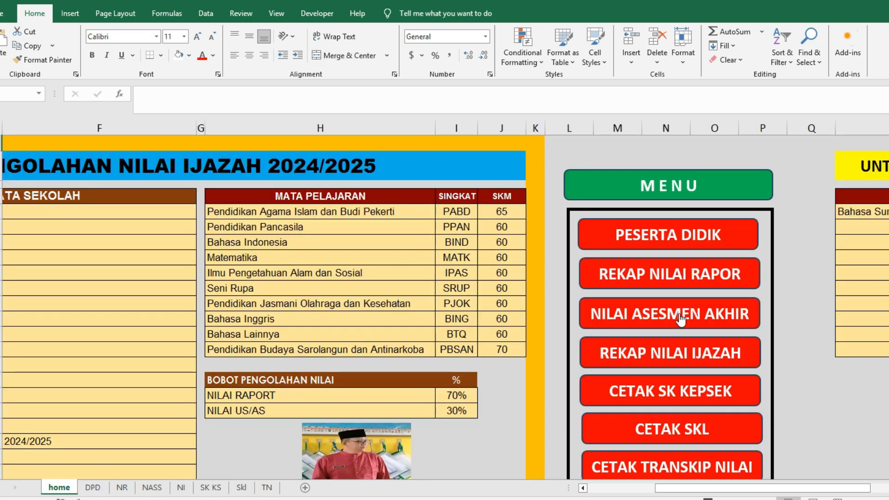
Insert a row above Nilai Rata-rata in the Skl subject table and label it "c." under Muatan Lokal.
left_click(687, 434)
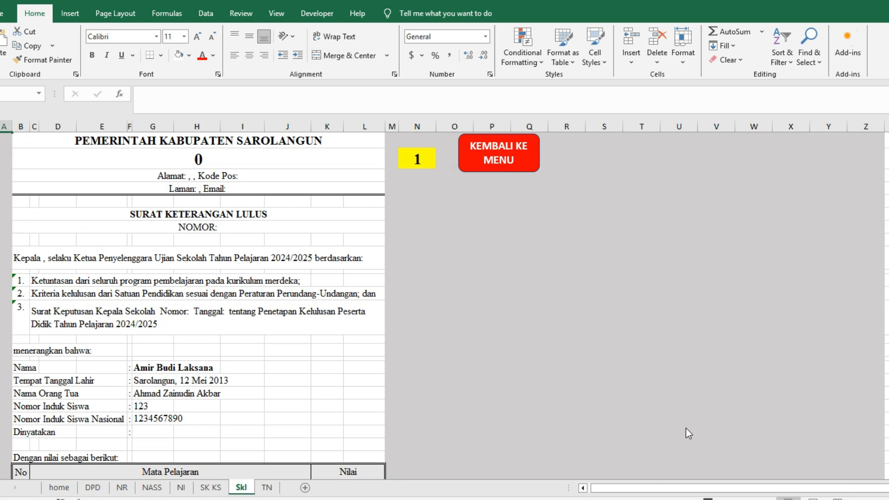
scroll(280, 318, "down", 5)
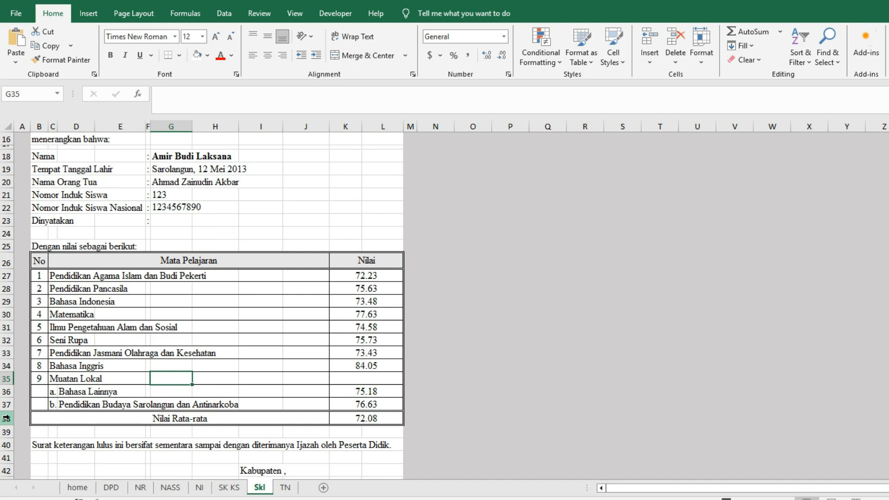
right_click(6, 418)
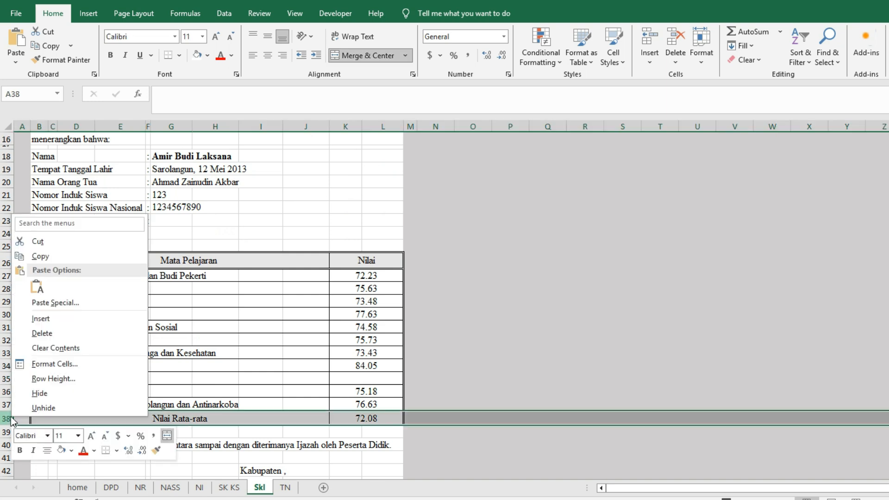
left_click(40, 318)
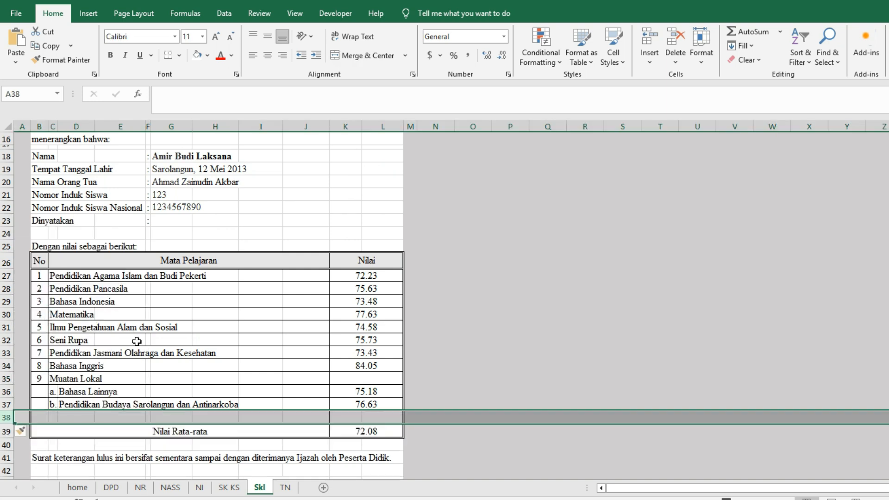
left_click(169, 340)
left_click(52, 417)
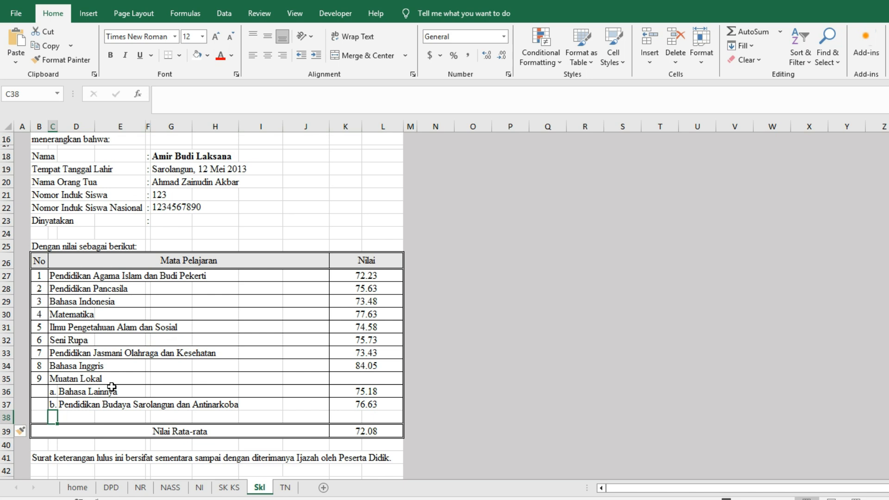
type("c.")
key("Return")
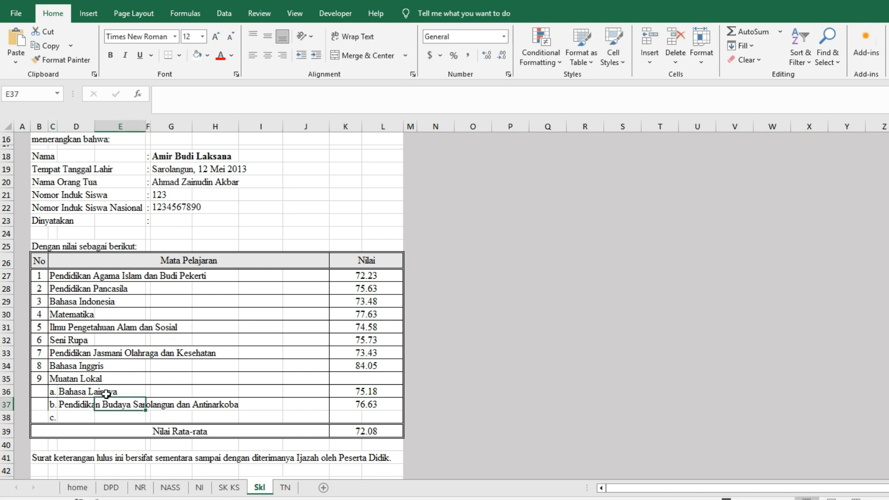
Following item b's link to the home sheet, link the name of item c in Skl D38 to Bahasa Sunda in home R5.
left_click(70, 404)
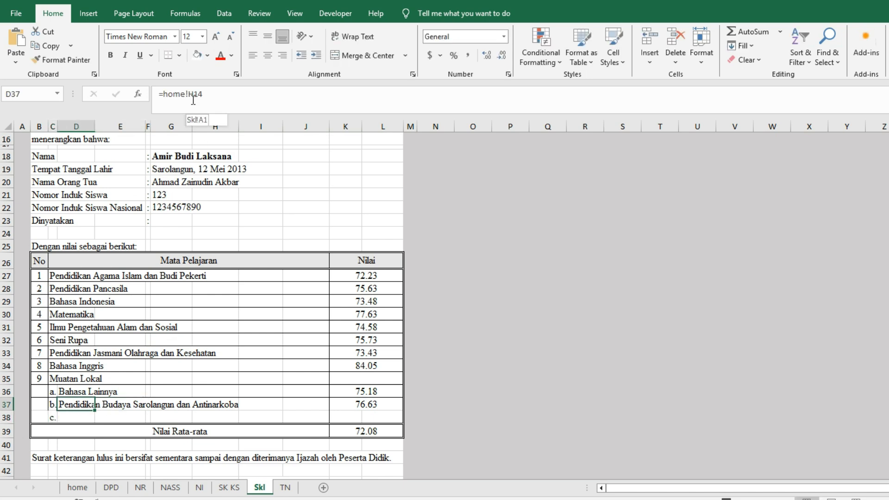
left_click(84, 488)
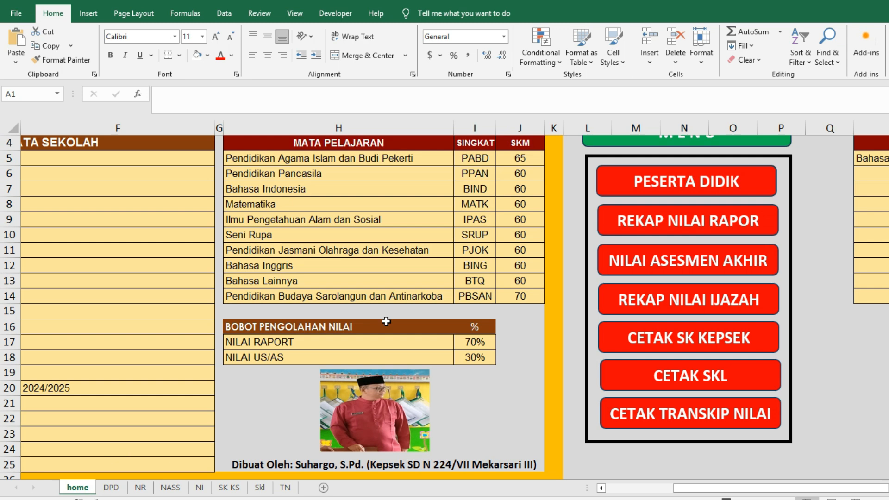
left_click(324, 128)
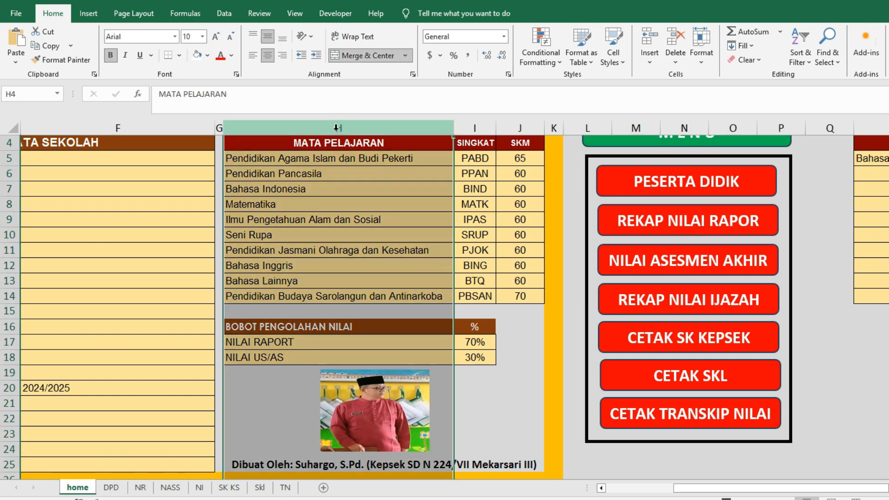
left_click(21, 298)
left_click(262, 297)
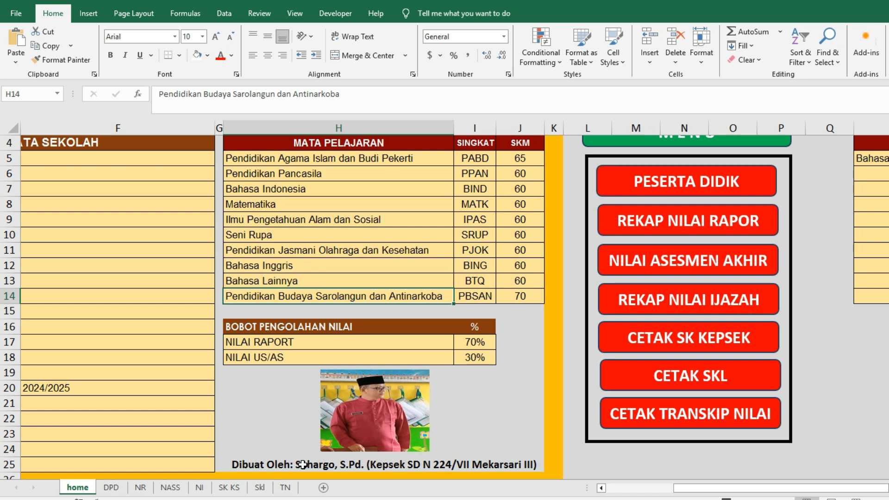
left_click(259, 487)
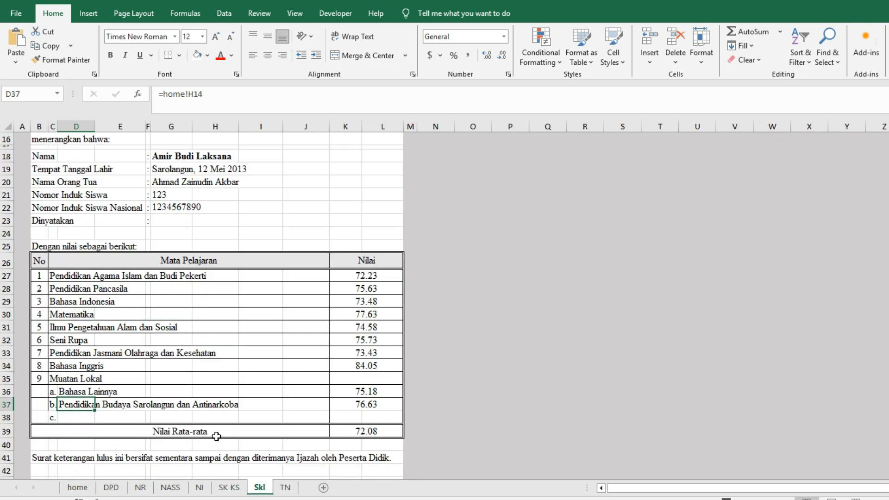
left_click(81, 420)
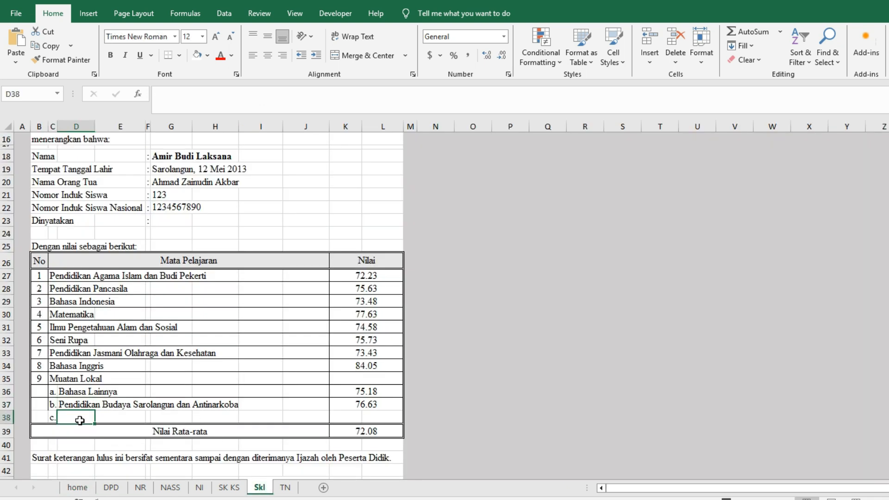
type("=")
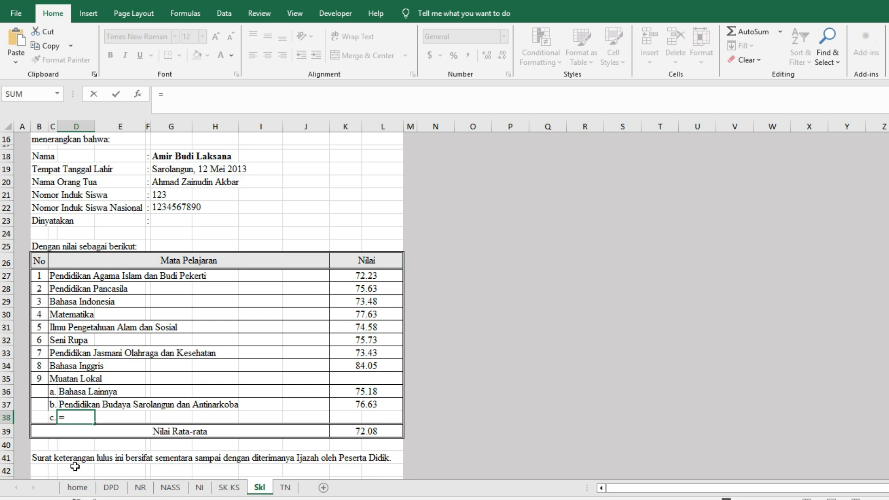
left_click(77, 487)
left_click(871, 158)
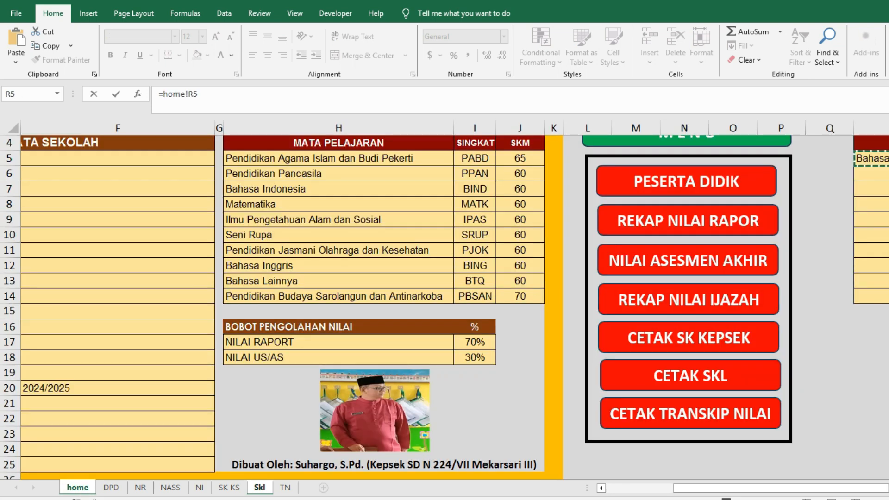
key("Return")
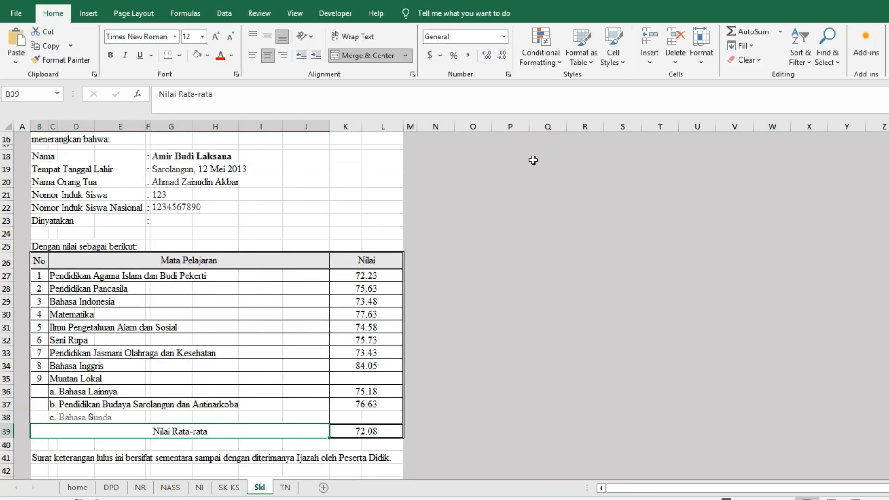
left_click(74, 417)
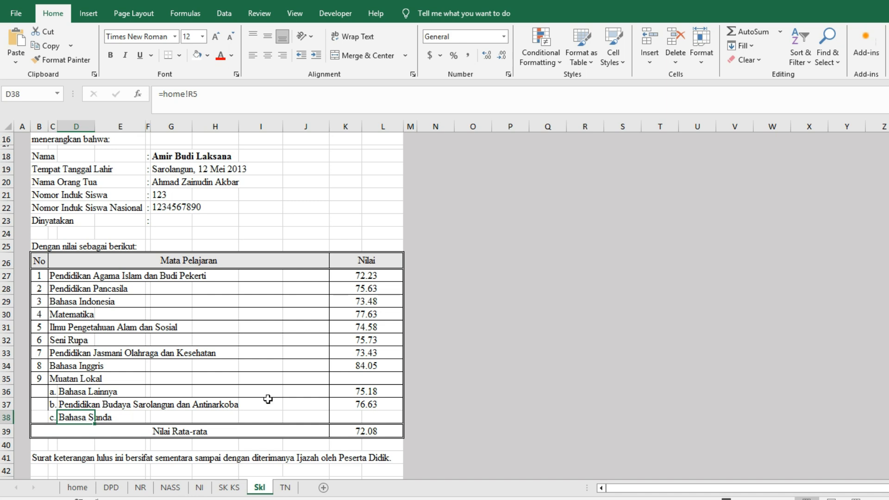
Following item b's lookup formula, number the NI table columns B to O from 1 to 14 in row 3 and centre the numbers.
left_click(257, 352)
left_click(372, 405)
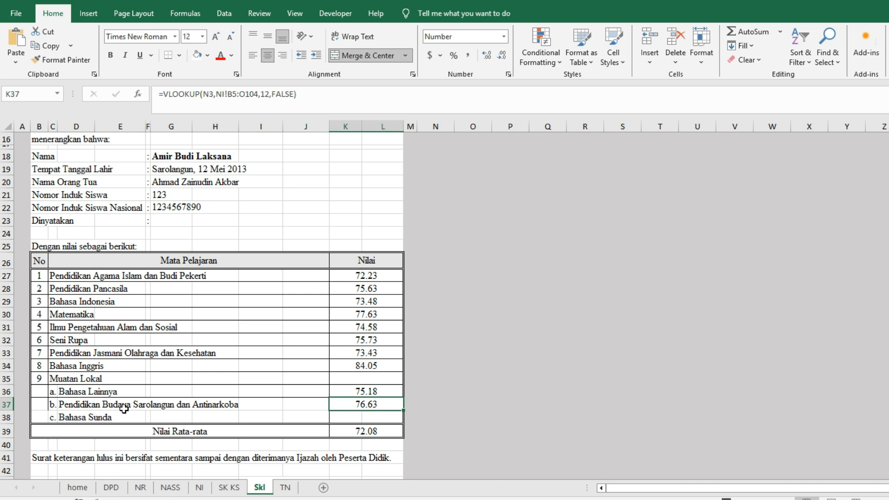
scroll(342, 338, "down", 2)
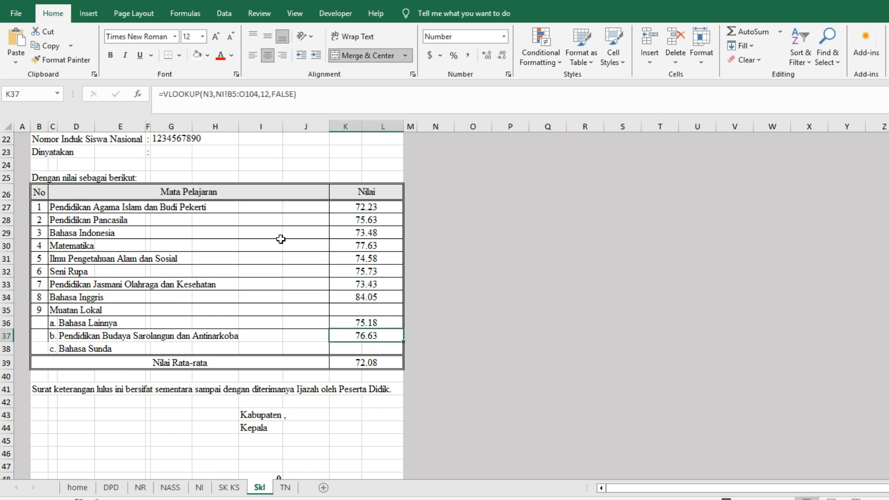
left_click(201, 488)
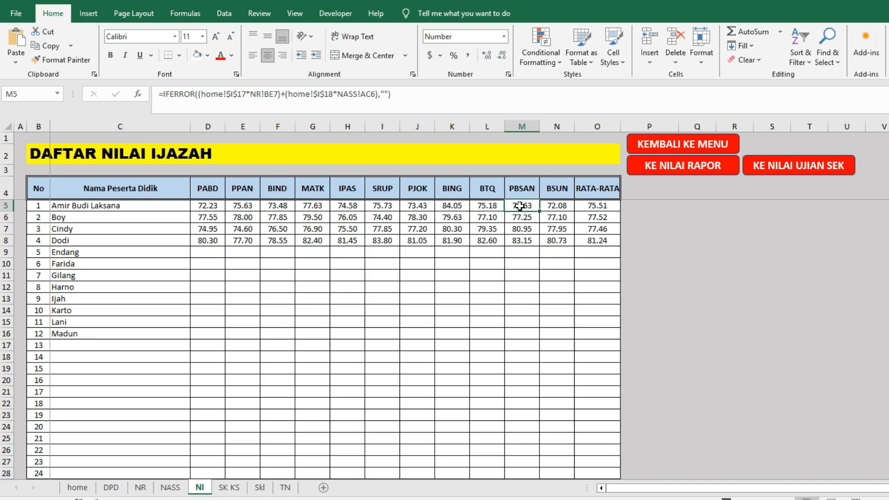
left_click(556, 206)
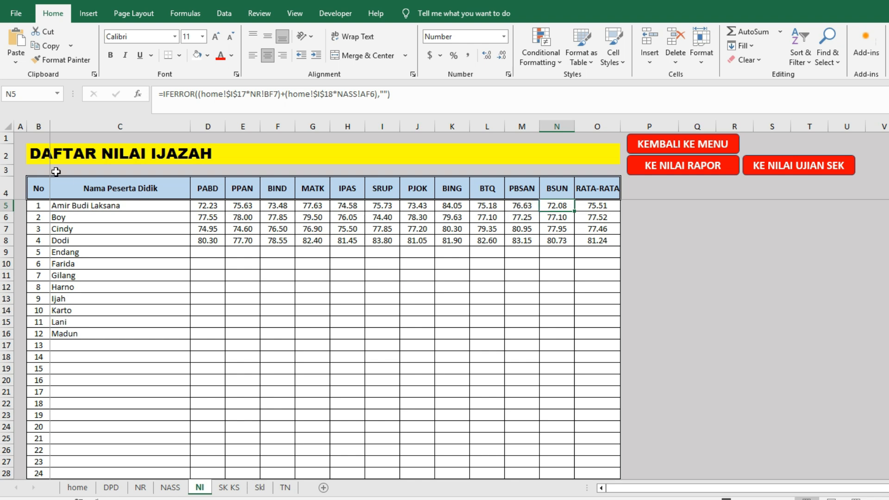
left_click(41, 171)
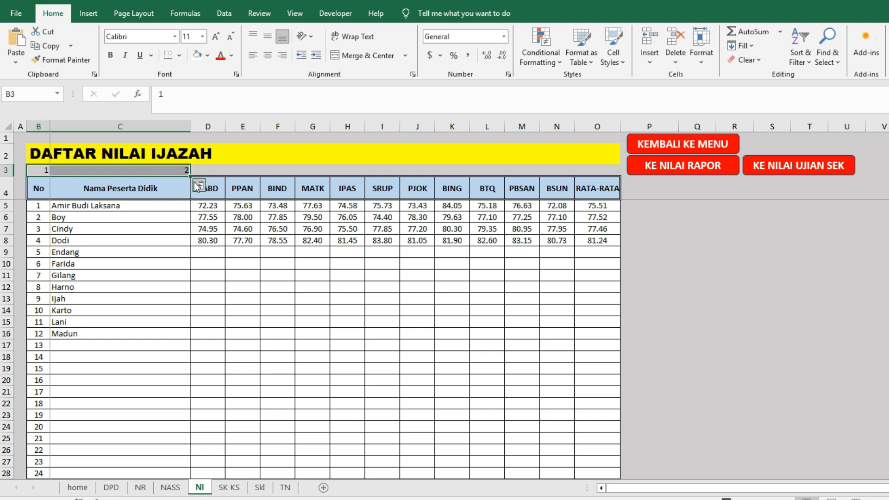
left_click_drag(190, 175, 597, 171)
left_click(268, 56)
left_click(410, 298)
left_click(570, 230)
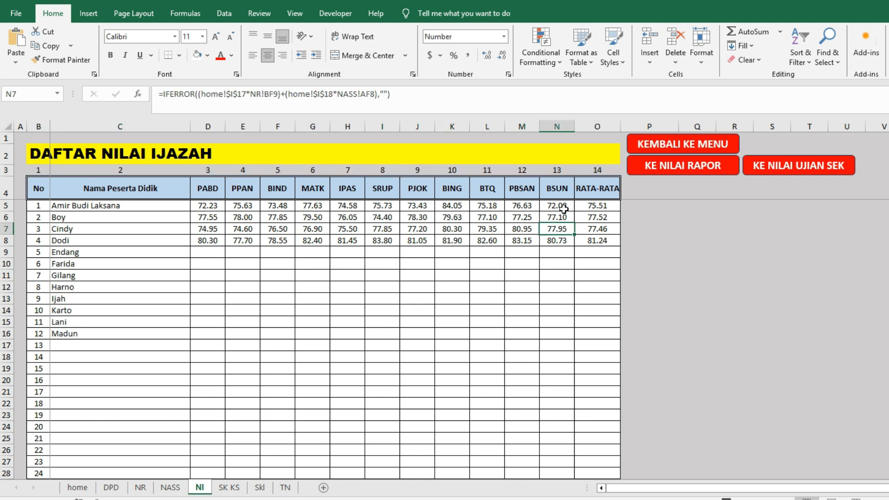
Copy the VLOOKUP formula of item b's grade in Skl K37 into K38 for Bahasa Sunda and merge and centre K38:L38.
left_click(521, 202)
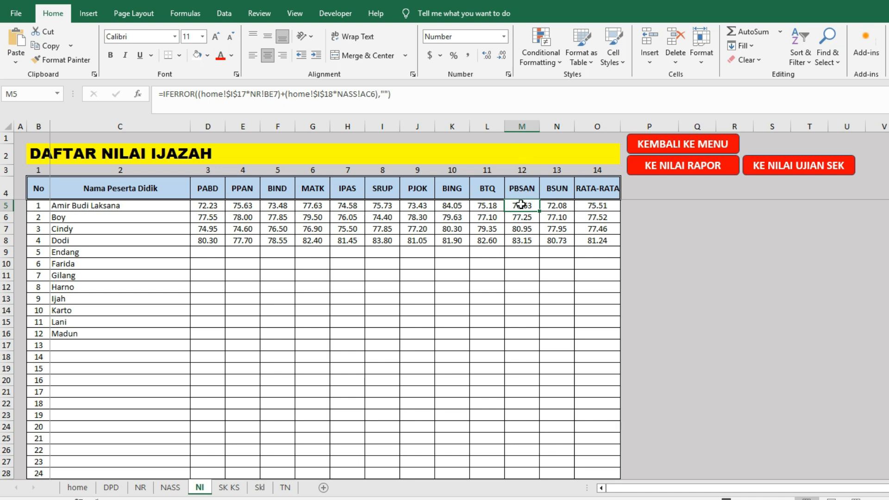
left_click(260, 487)
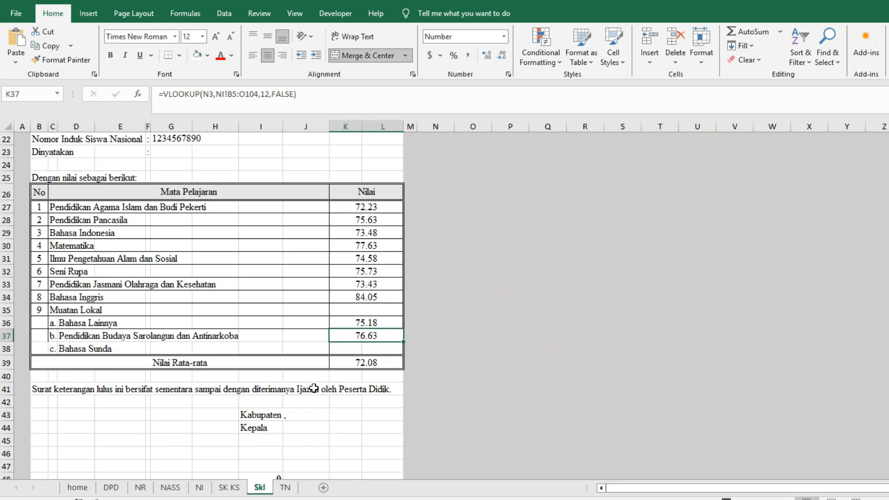
left_click_drag(325, 96, 129, 90)
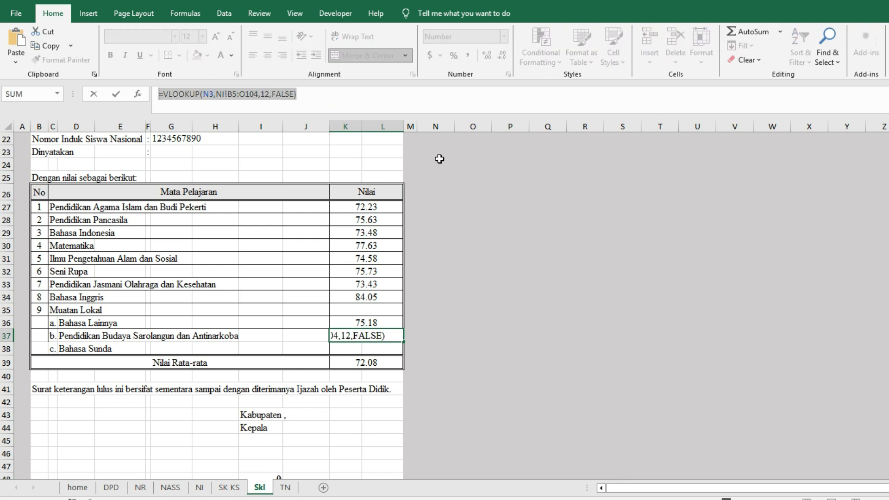
key("Escape")
left_click(351, 348)
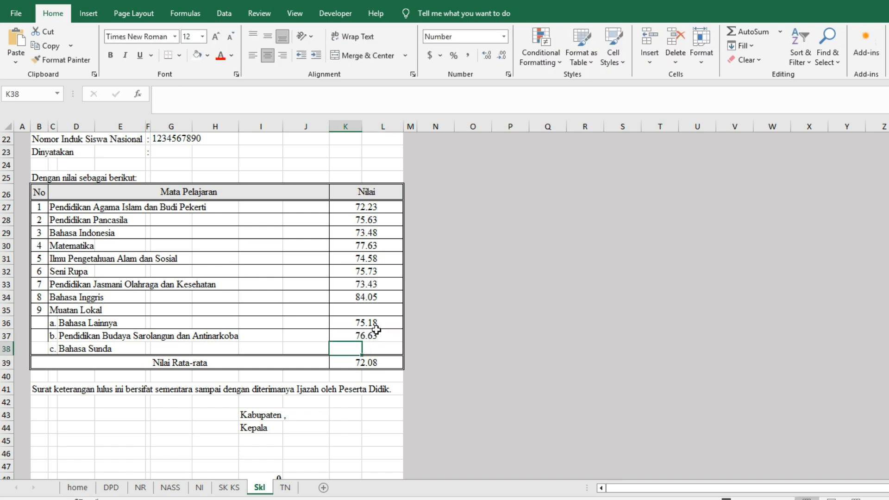
key("ctrl+v")
left_click_drag(354, 348, 385, 349)
left_click(361, 55)
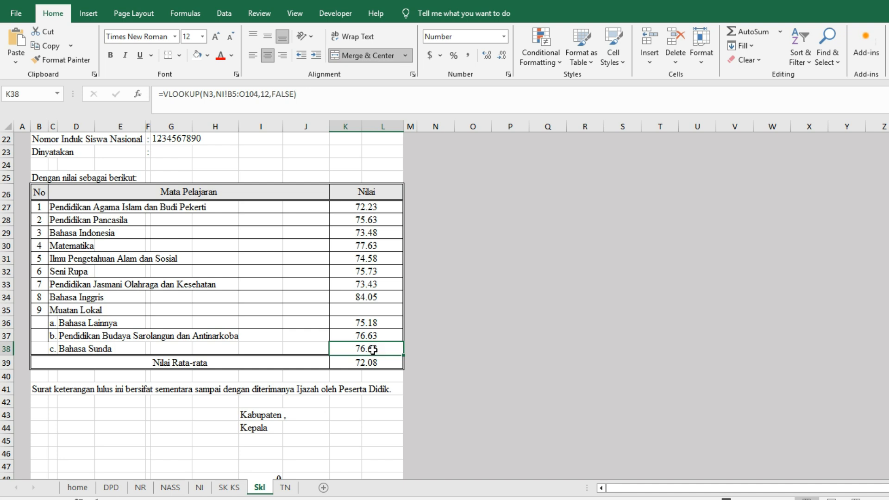
Change the VLOOKUP column index in Skl K38 to 13 and check the Bahasa Sunda grade against BSUN in NI.
left_click(270, 94)
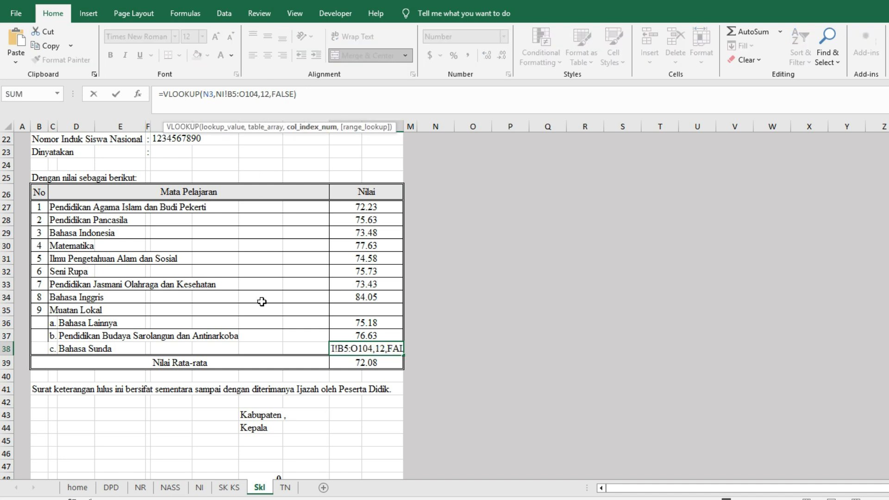
key("Return")
left_click(199, 488)
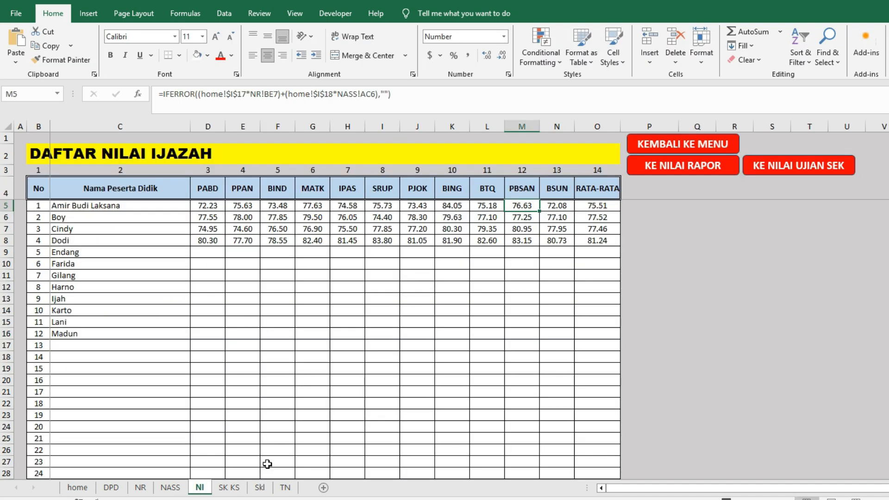
left_click(552, 173)
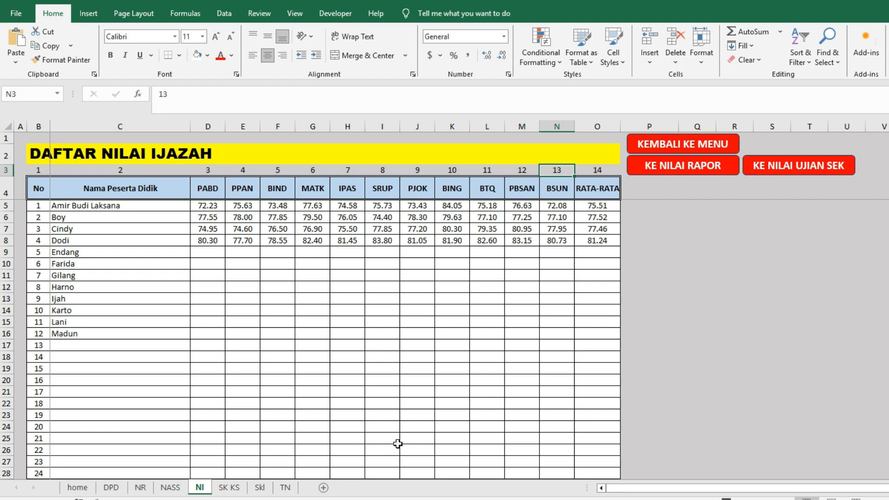
left_click(262, 490)
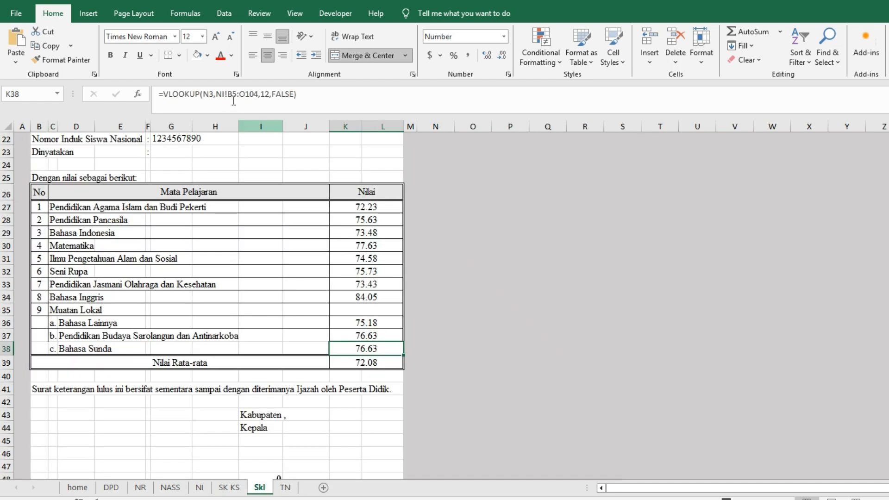
left_click(268, 96)
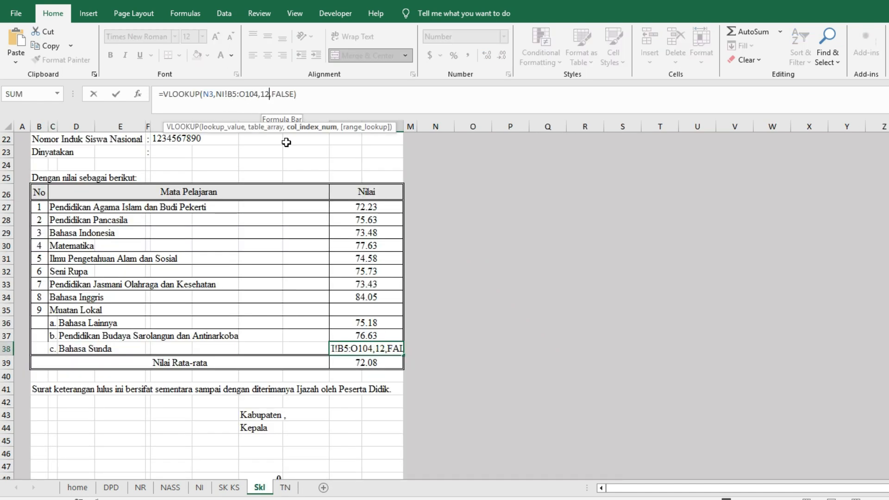
key("BackSpace")
type("3")
key("Return")
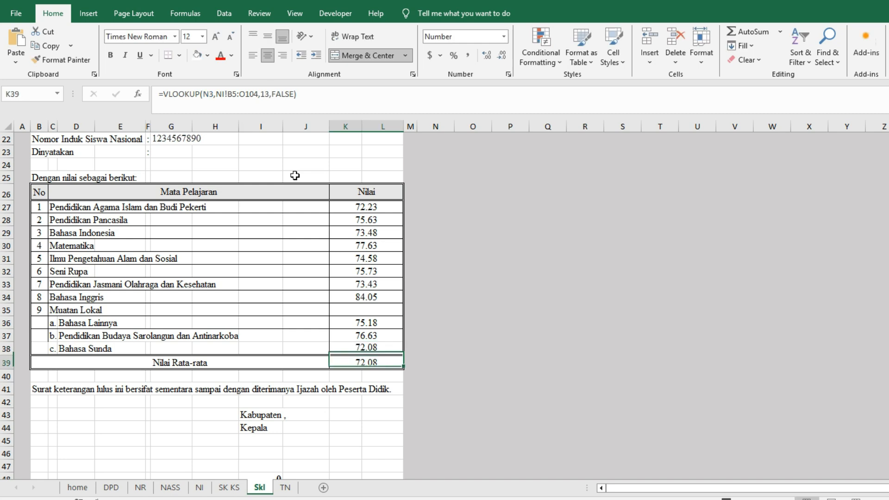
left_click(366, 351)
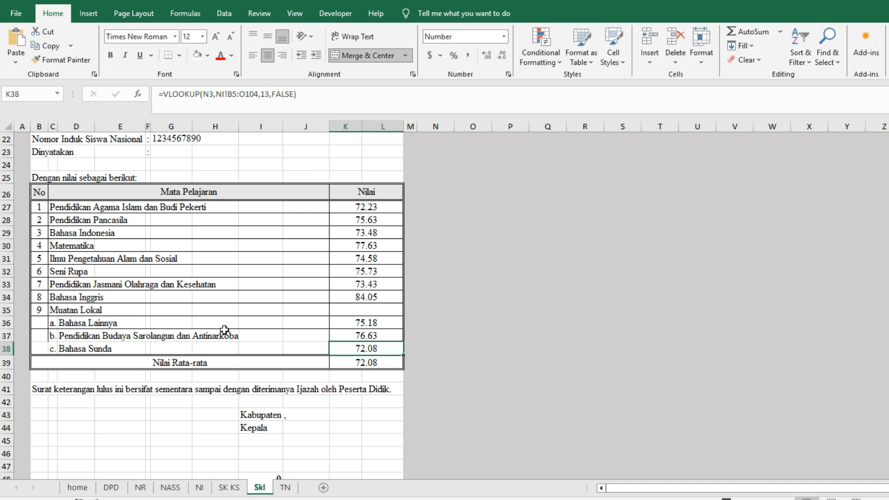
left_click(201, 486)
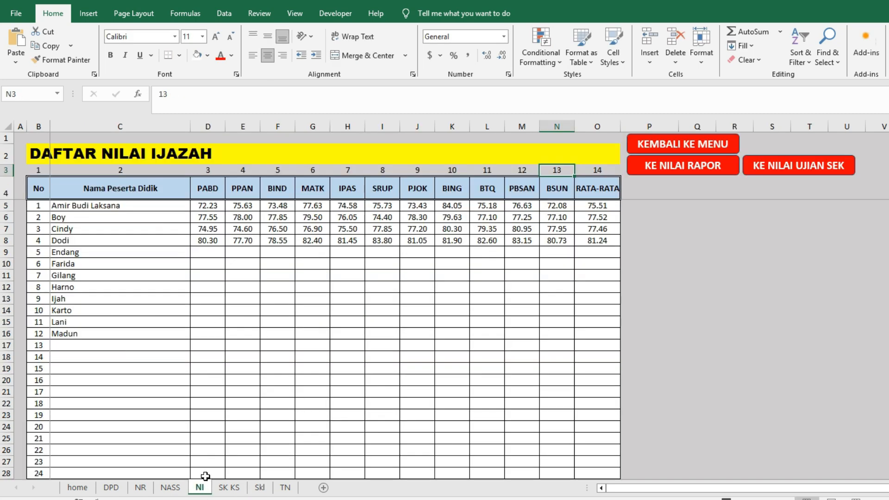
left_click(560, 205)
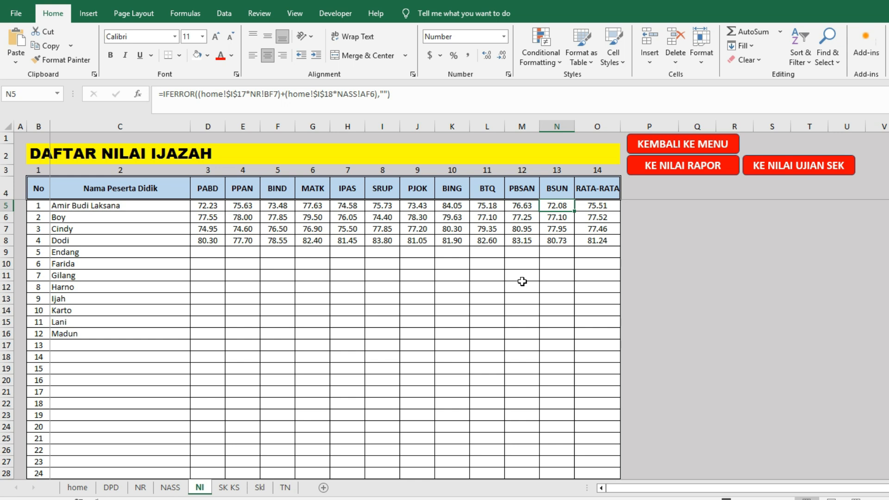
Change the VLOOKUP column index for Nilai Rata-rata in Skl K39 to 14 and check it against RATA-RATA in NI.
left_click(229, 487)
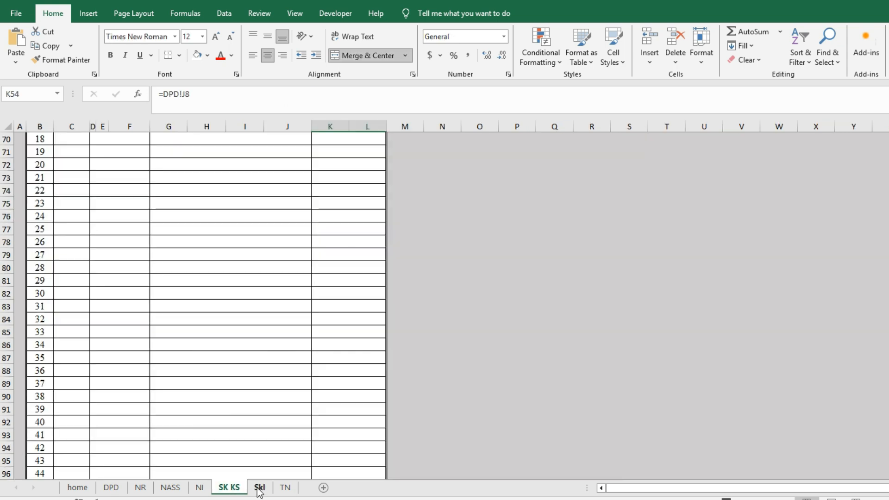
left_click(259, 487)
left_click(369, 324)
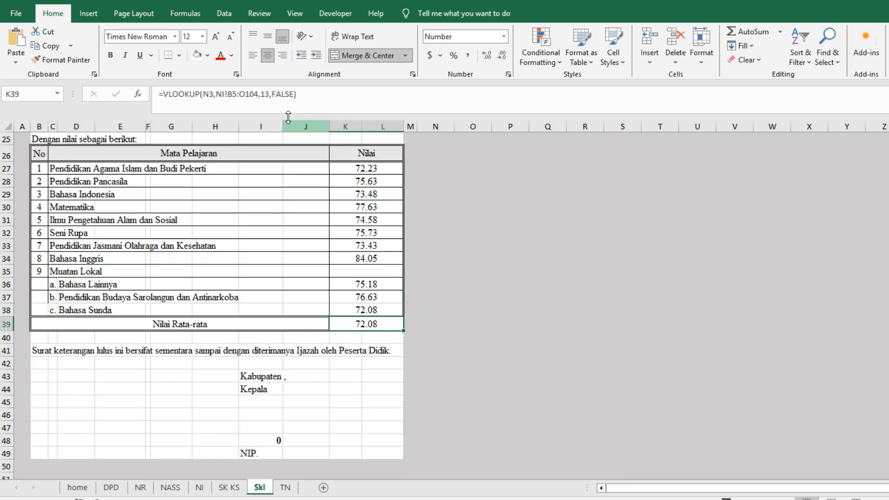
left_click(199, 487)
left_click(260, 488)
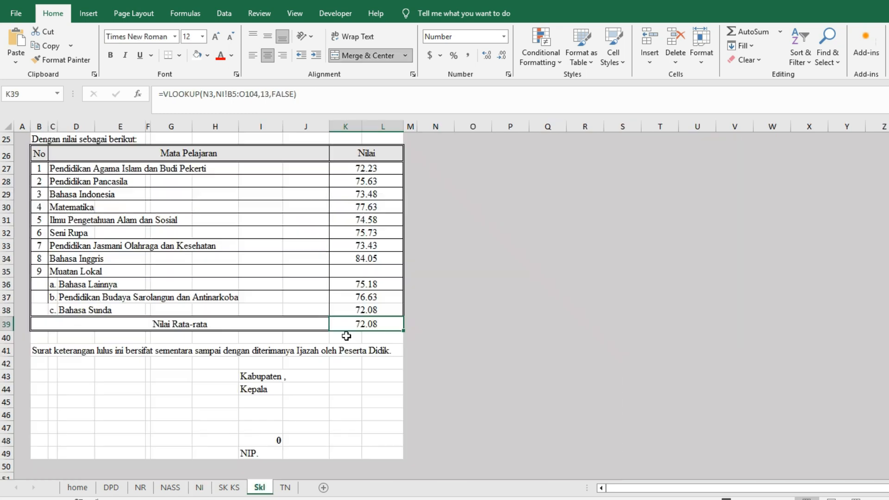
left_click(270, 96)
key("BackSpace")
type("4")
key("Return")
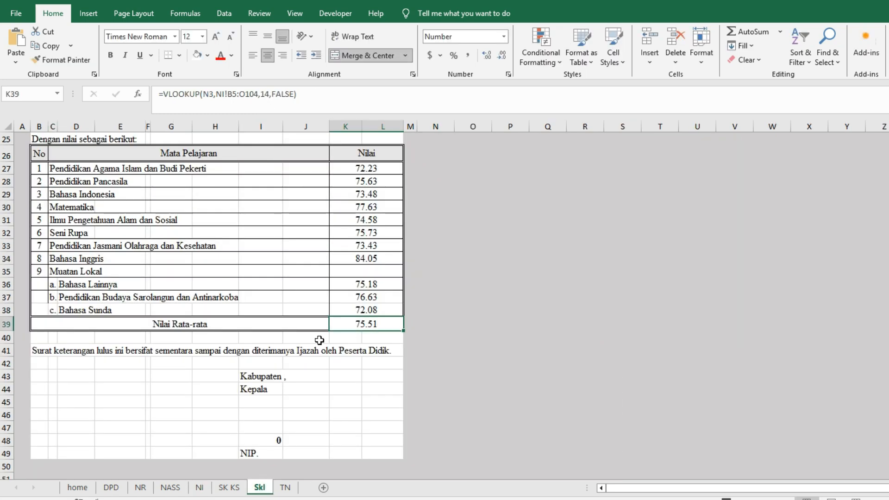
left_click(199, 487)
left_click(612, 206)
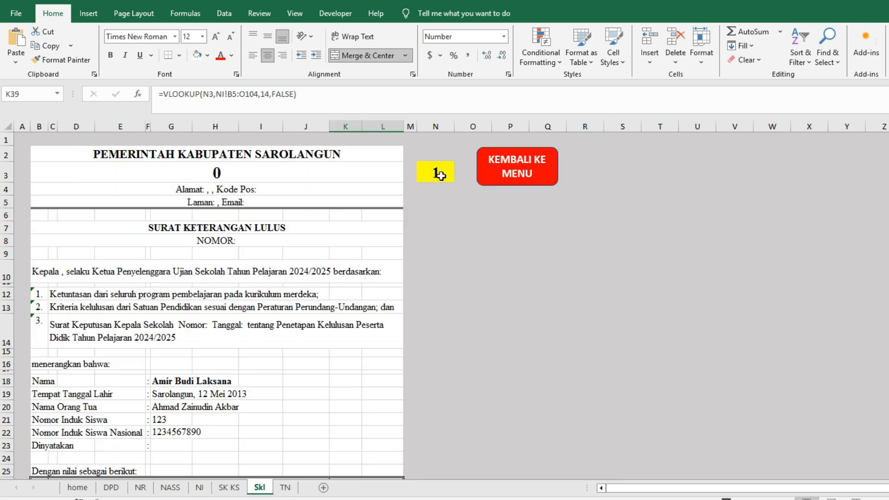
Draw a spin button form control below the KEMBALI KE MENU shape on the Skl sheet.
left_click(259, 488)
left_click(470, 236)
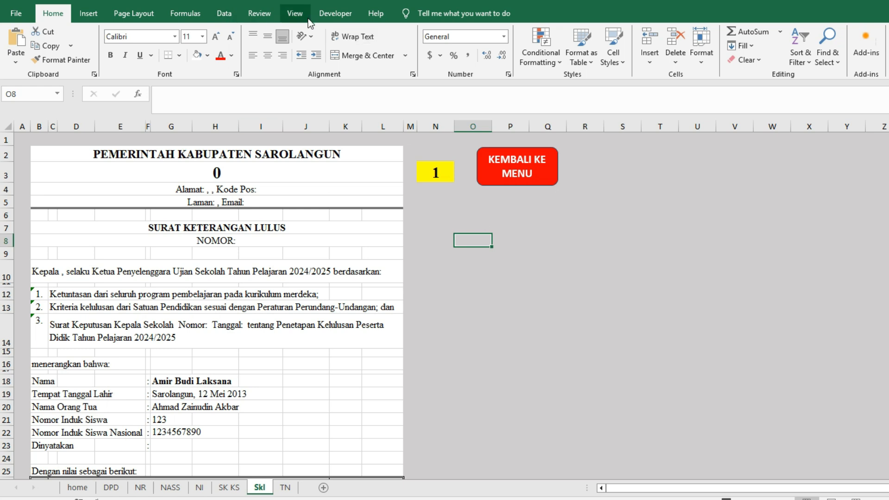
left_click(335, 14)
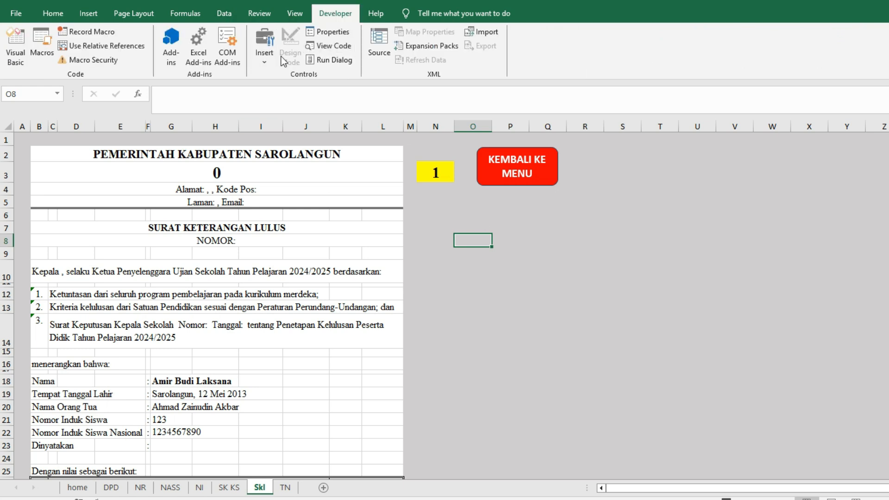
left_click(266, 61)
left_click(291, 88)
left_click_drag(483, 209, 509, 252)
Link the spin button's value to the student number cell N3 in its control format settings.
right_click(504, 224)
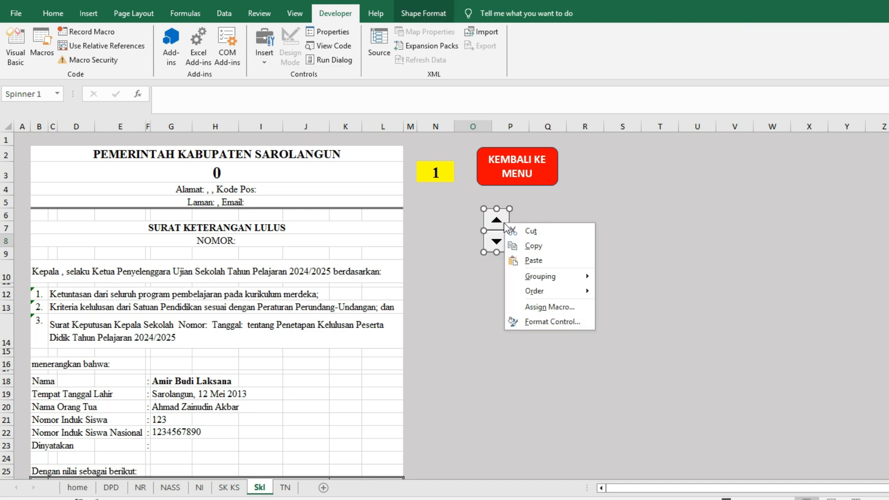
left_click(546, 323)
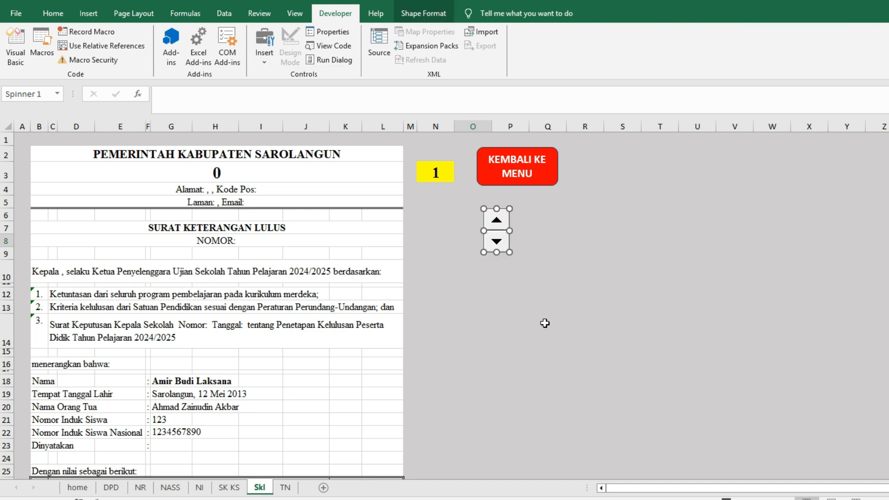
left_click(630, 248)
left_click(432, 175)
left_click(816, 158)
left_click(745, 370)
left_click(585, 285)
Split the Skl window above row 10 and show the grade table in the lower pane beneath the spin button.
scroll(356, 274, "down", 1)
left_click(10, 223)
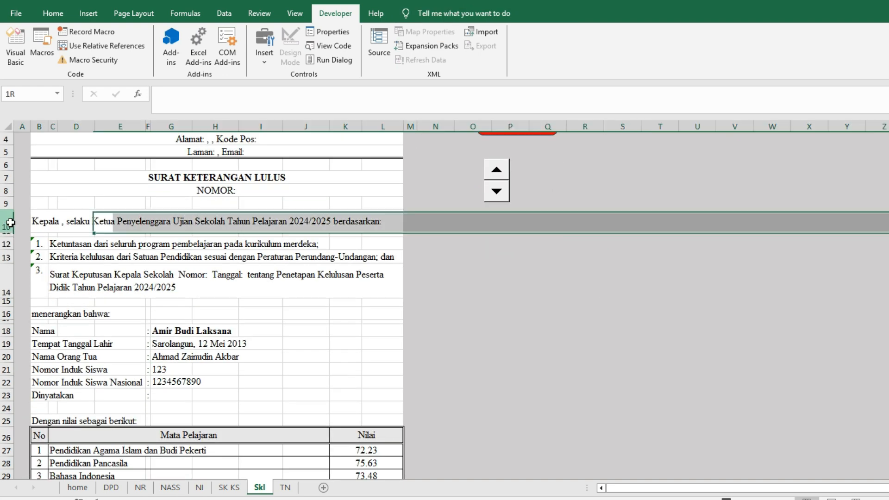
left_click(295, 13)
left_click(446, 33)
scroll(471, 319, "down", 4)
scroll(471, 319, "down", 3)
scroll(472, 318, "up", 2)
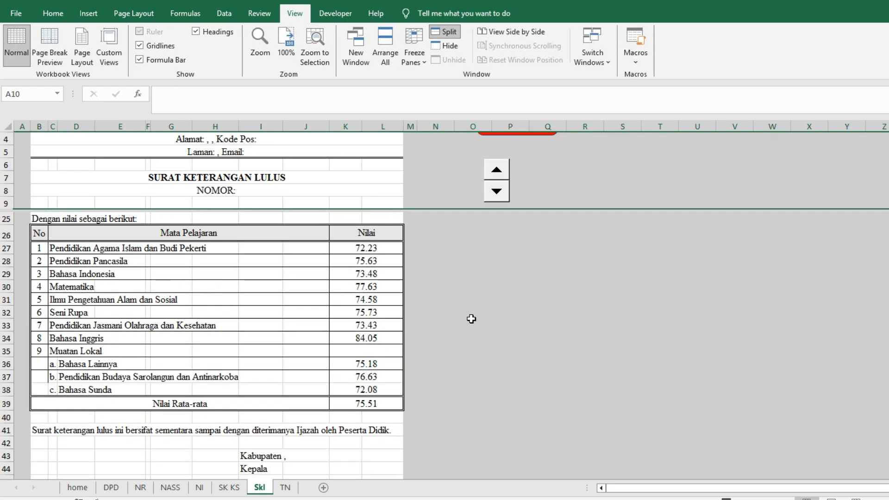
Advance the letter to the second student with the spin button and compare the Skl grades with that student's row in NI.
left_click(496, 171)
scroll(376, 288, "up", 4)
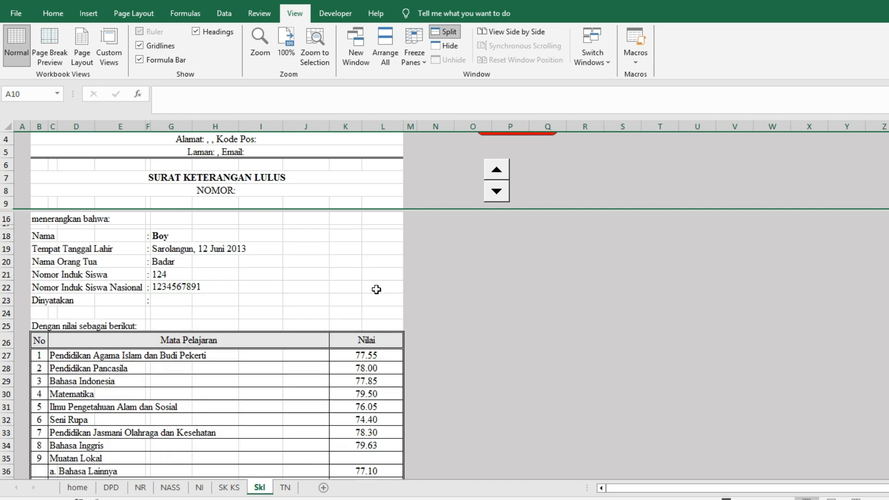
scroll(281, 312, "down", 1)
scroll(282, 312, "down", 4)
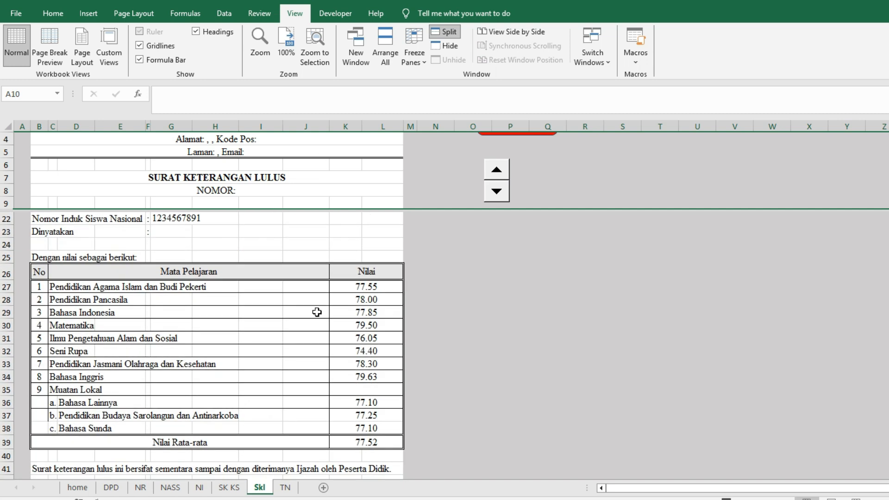
left_click(199, 487)
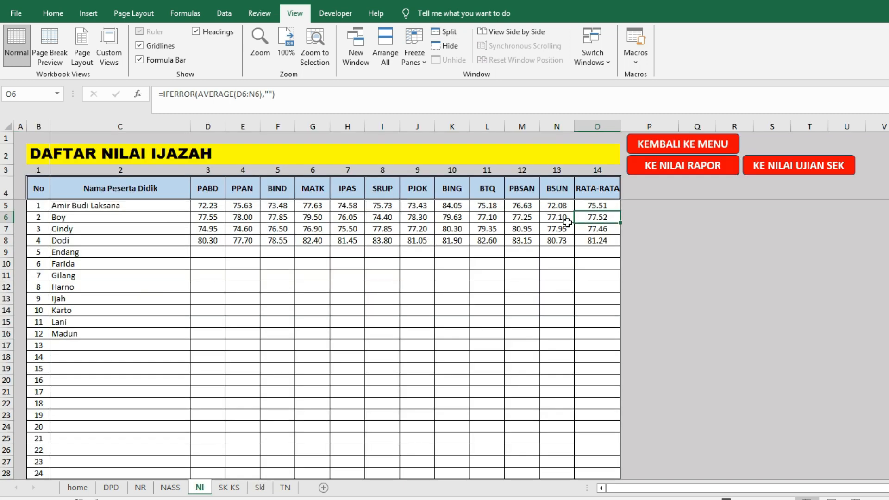
left_click(260, 487)
left_click(364, 373)
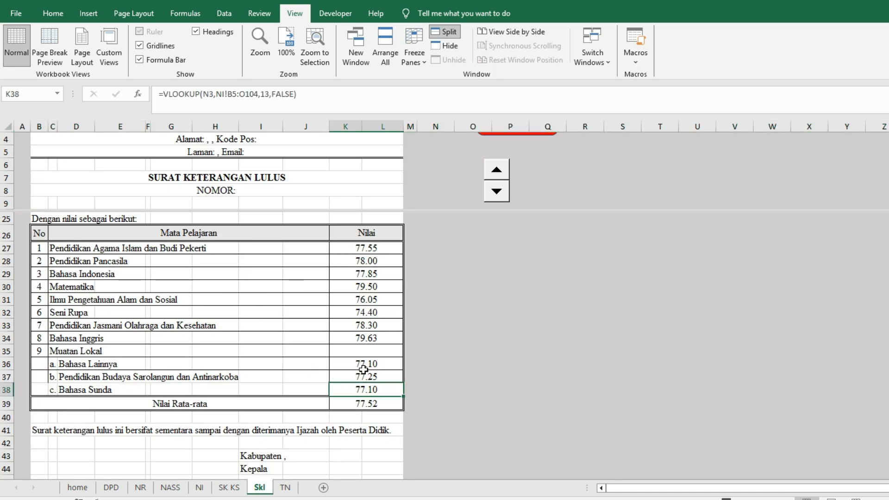
Step the Skl letter forward through several students with the spin button and return to the first student.
left_click(504, 178)
left_click(504, 178)
left_click(498, 176)
left_click(497, 192)
left_click(498, 192)
left_click(497, 192)
left_click(497, 192)
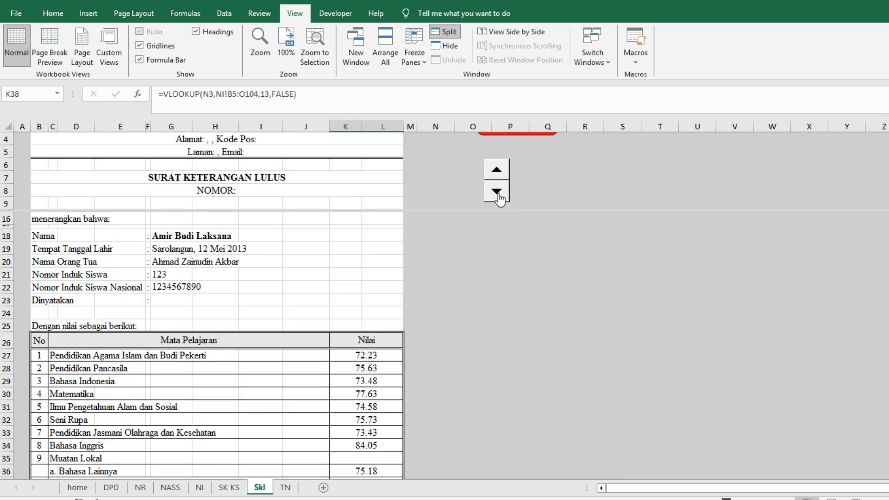
Add a spin button form control below the KEMBALI KE MENU shape on the TN sheet and link it to student number cell N3.
left_click(285, 487)
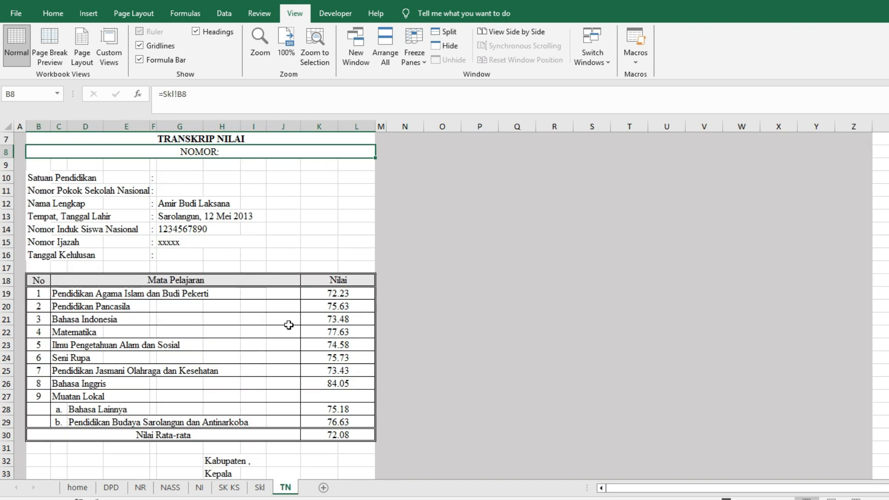
scroll(289, 325, "down", 1)
left_click(288, 325)
scroll(285, 341, "up", 3)
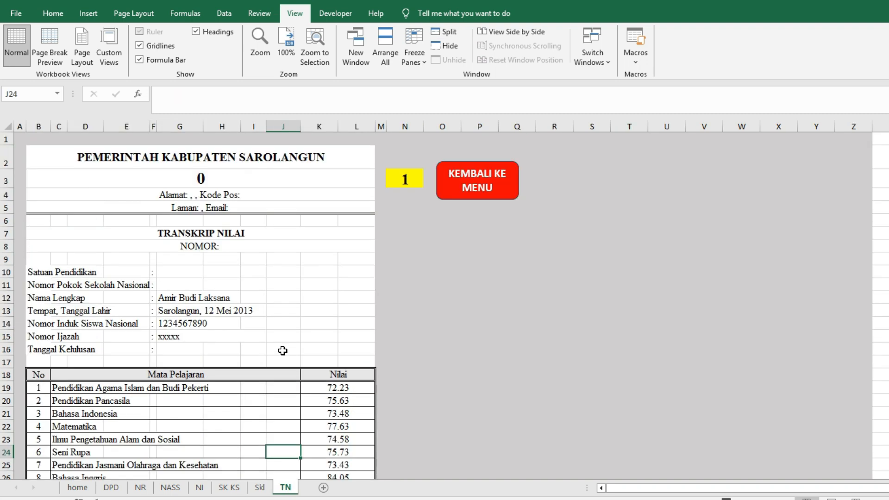
scroll(282, 350, "down", 2)
scroll(304, 380, "up", 2)
left_click(335, 13)
left_click(264, 46)
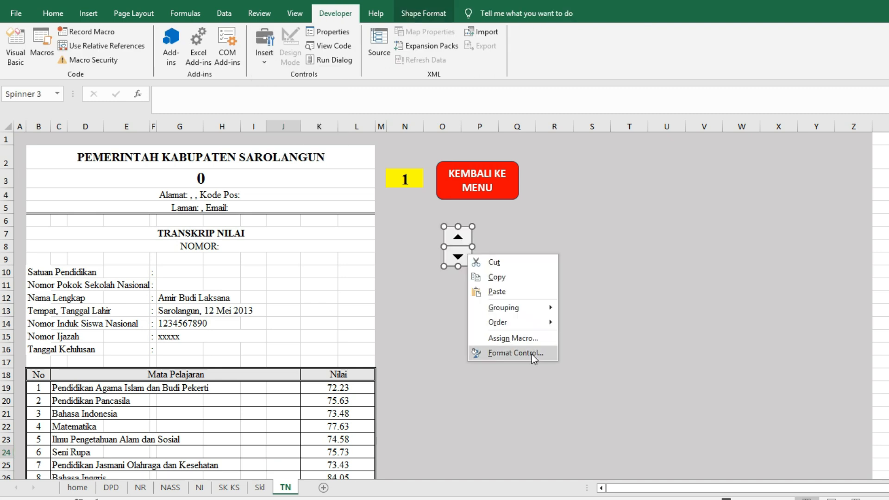
left_click(532, 355)
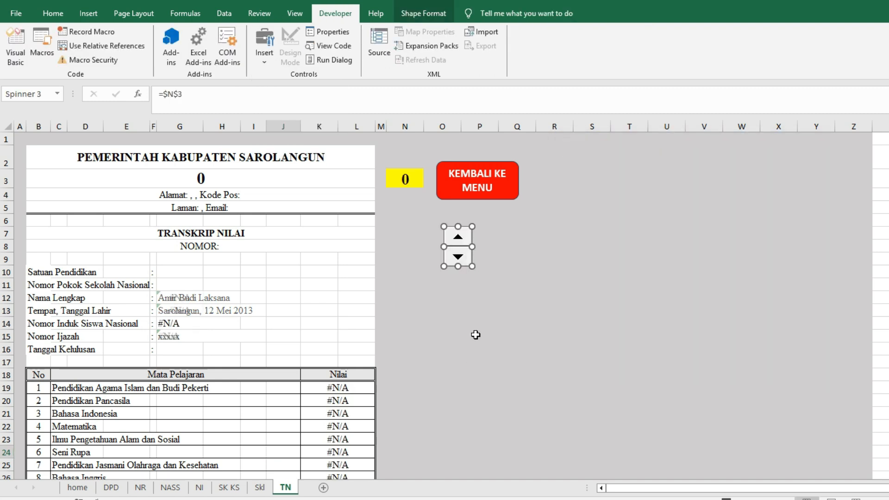
left_click(475, 335)
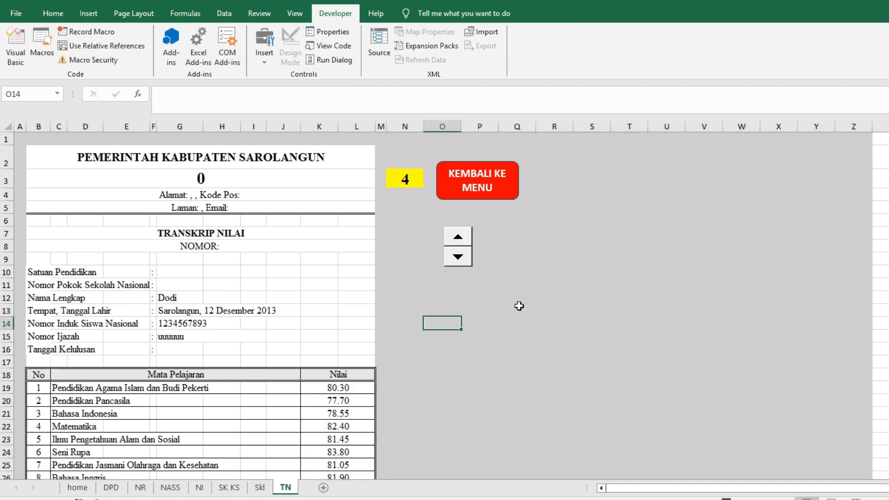